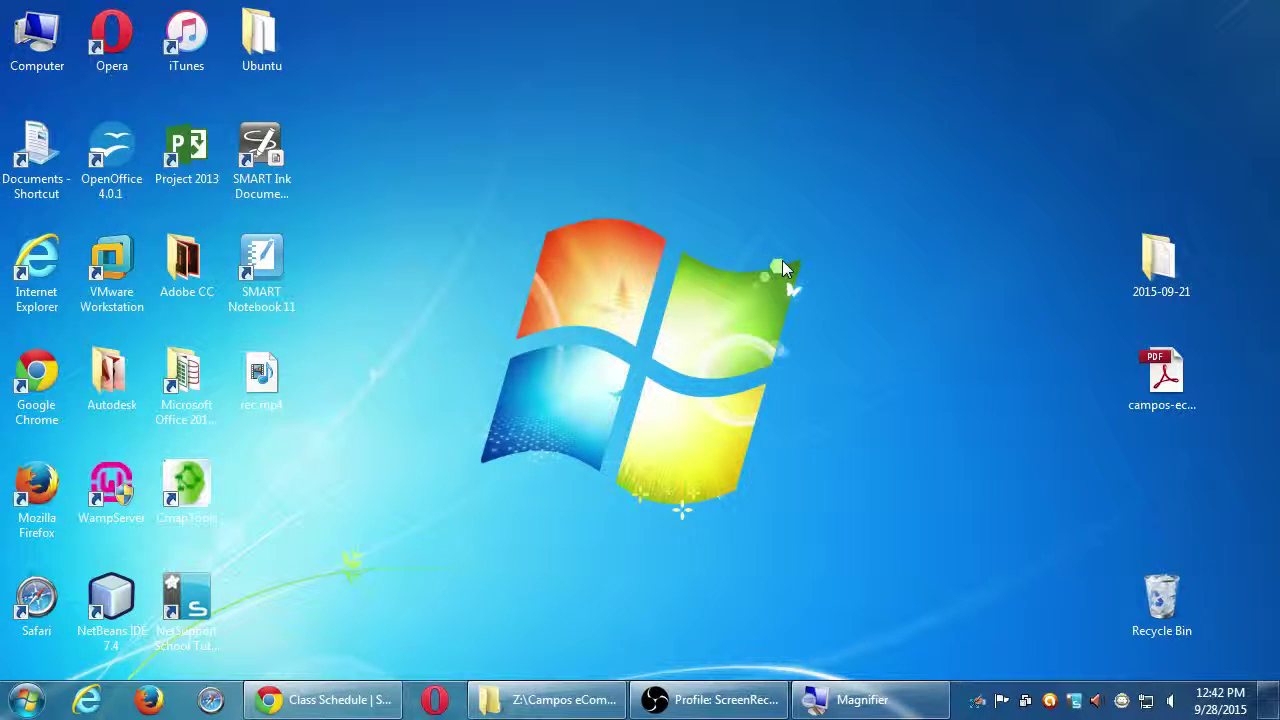
# Open the '4. Archiving WordPress with Duplicator' PDF from the desktop and dismiss the Reading Untagged Document prompt.
pyautogui.doubleClick(1162, 376)
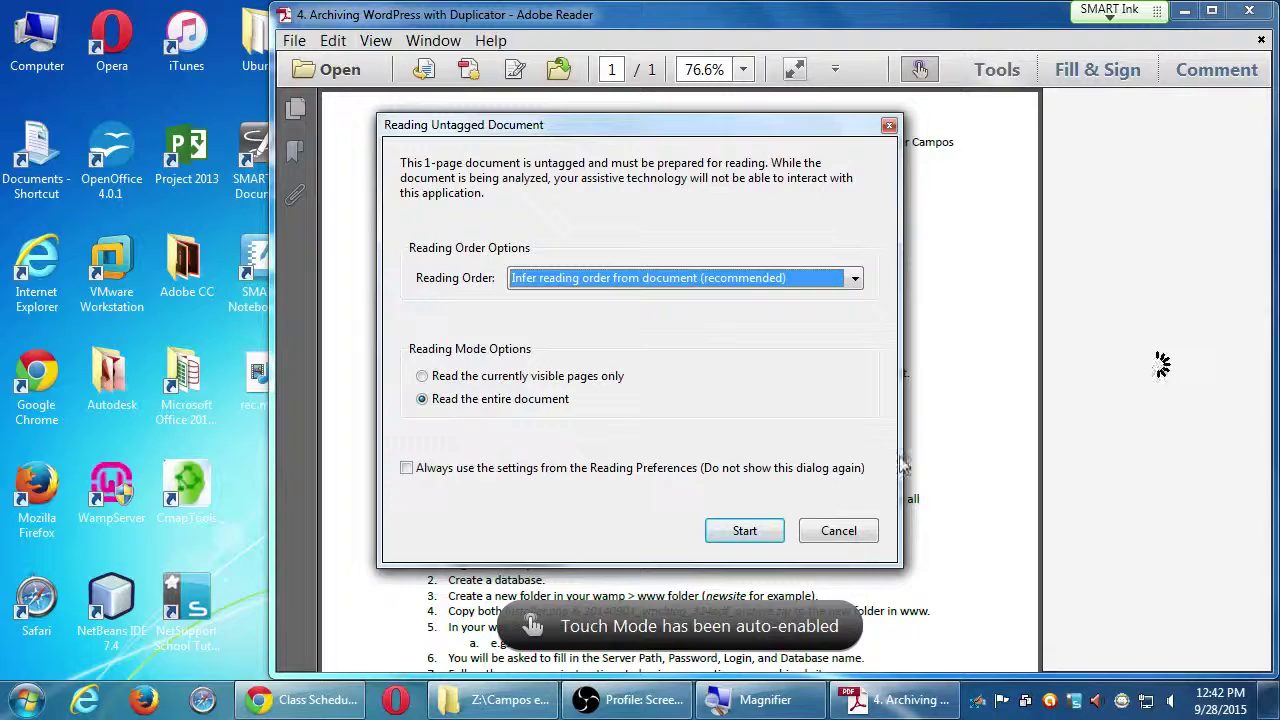
pyautogui.click(853, 538)
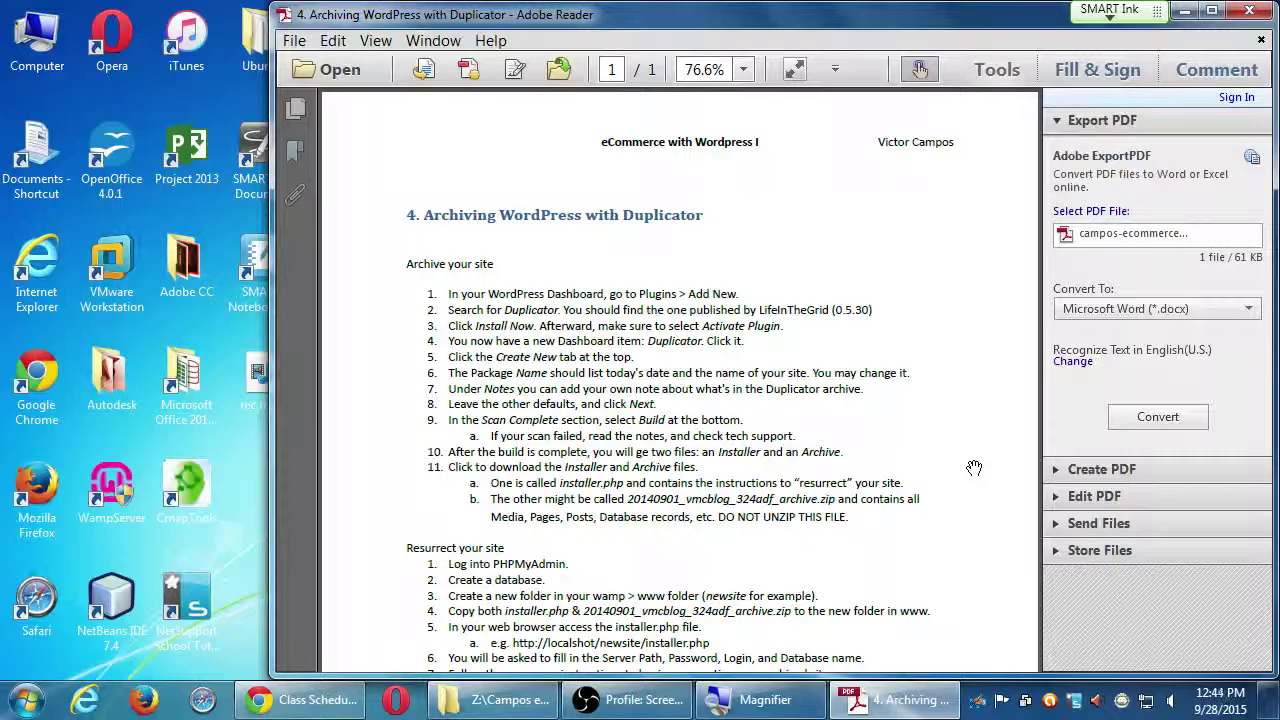
# Show the instructions at 100% zoom with the Tools pane hidden, scrolled back to the heading.
pyautogui.press('super+plus')
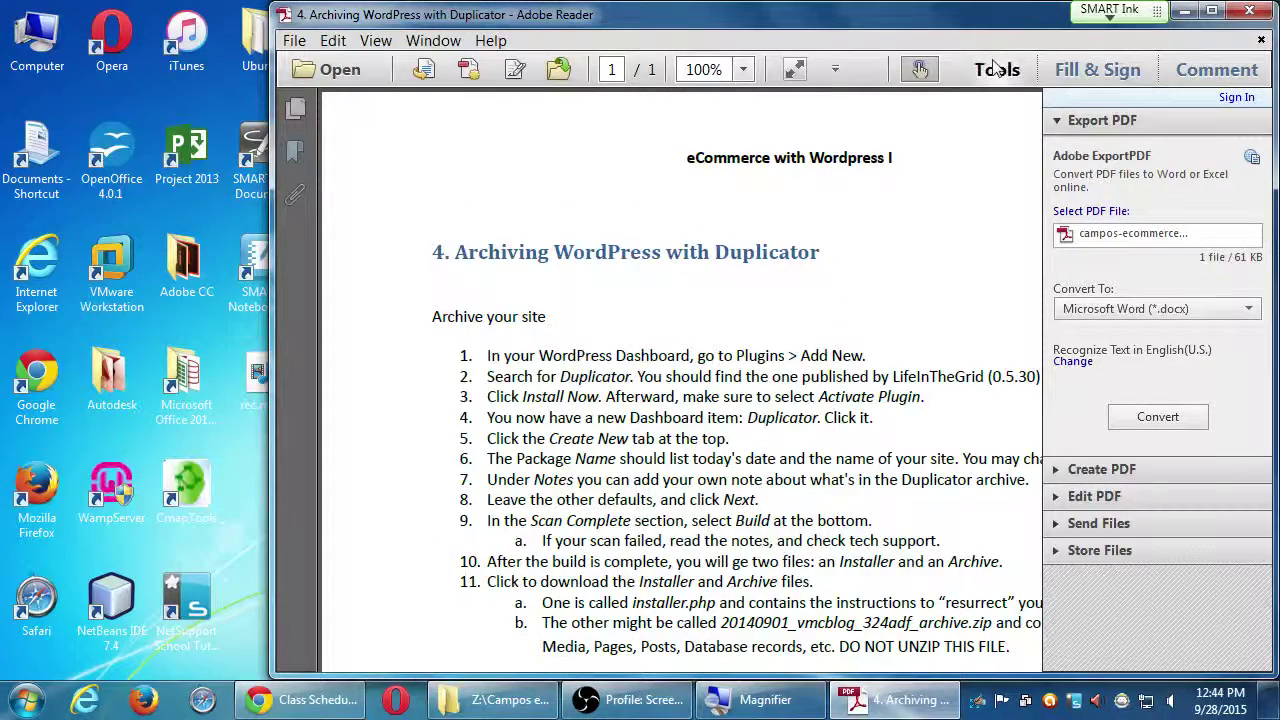
pyautogui.click(997, 69)
pyautogui.scroll(-2, 963, 441)
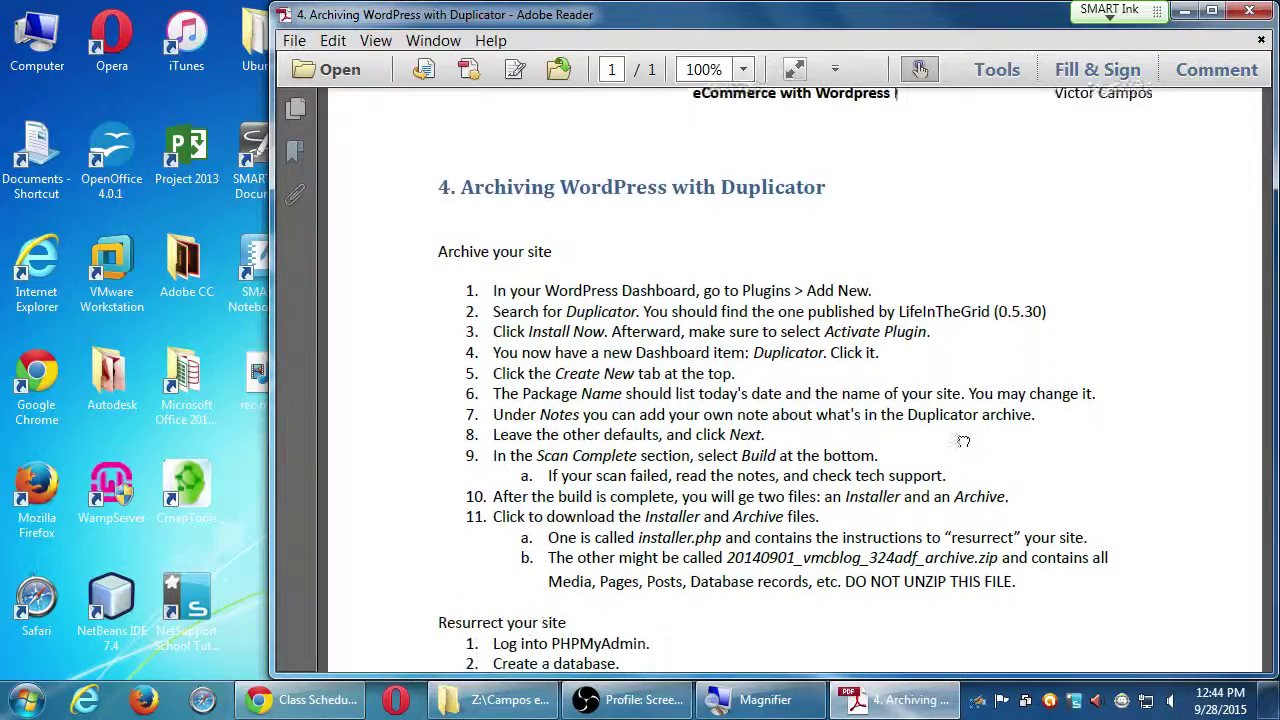
pyautogui.scroll(-4, 963, 441)
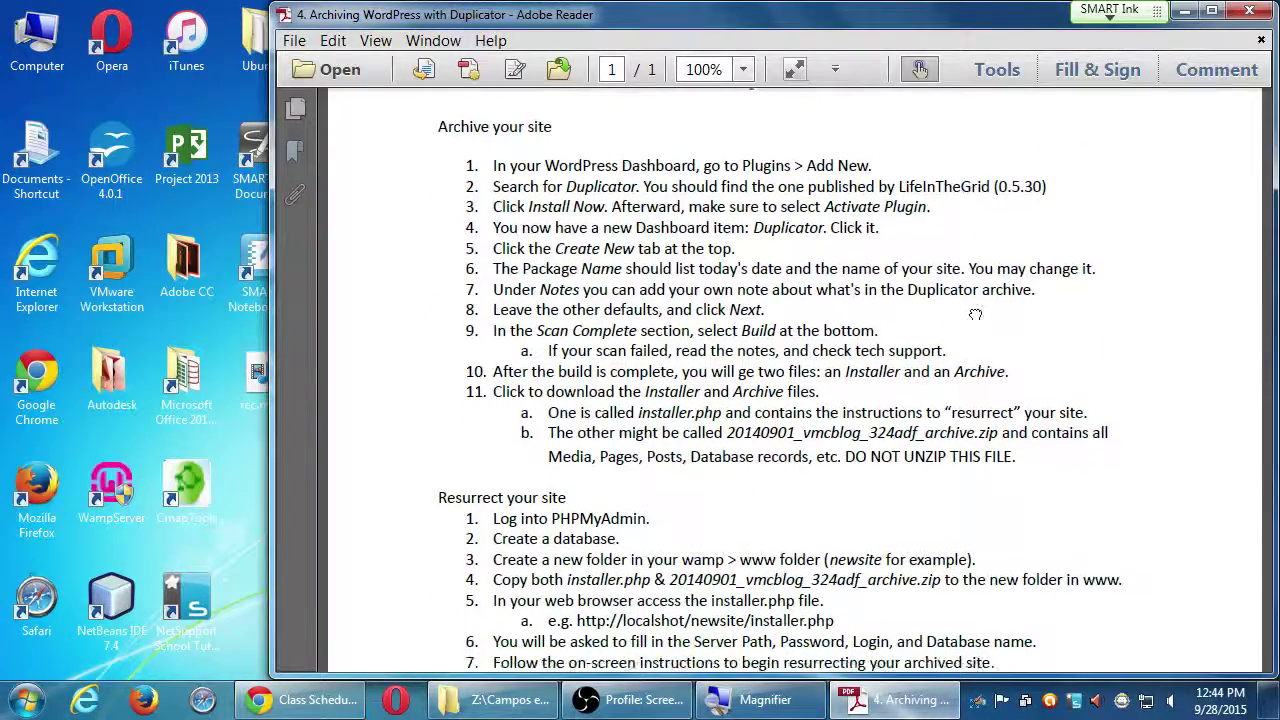
pyautogui.moveTo(975, 315); pyautogui.dragTo(973, 380)
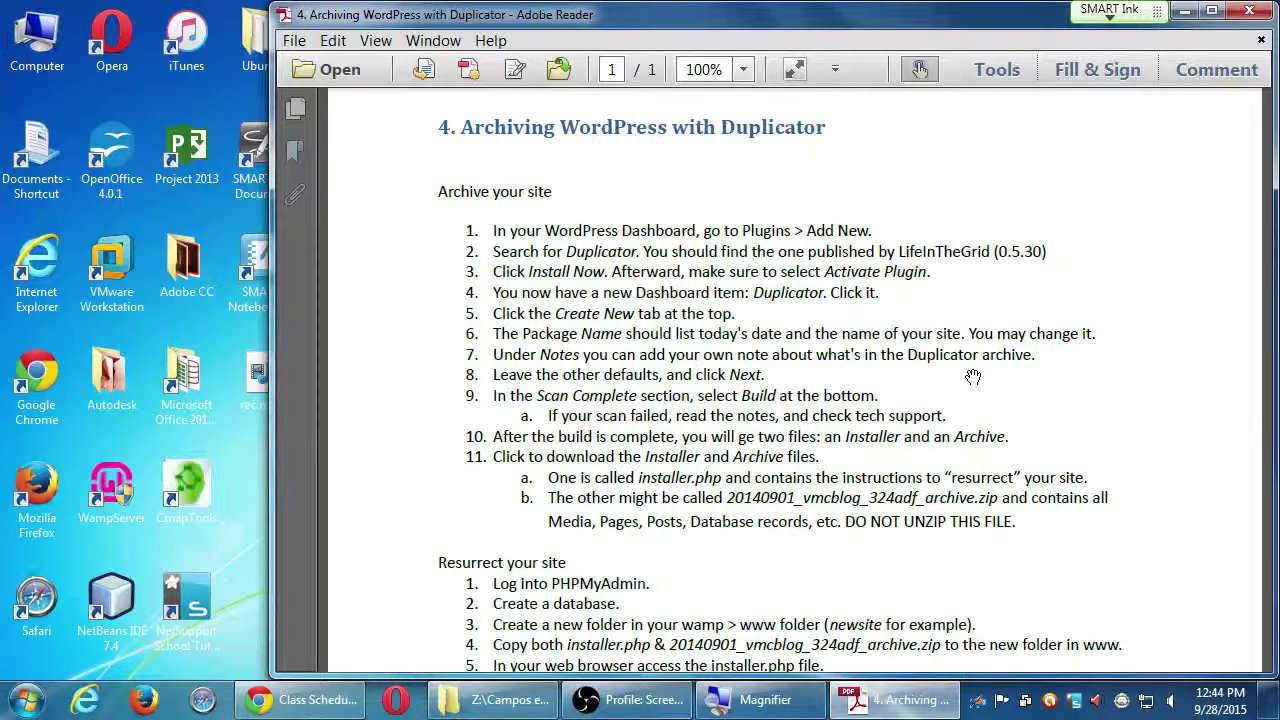
pyautogui.scroll(1, 903, 362)
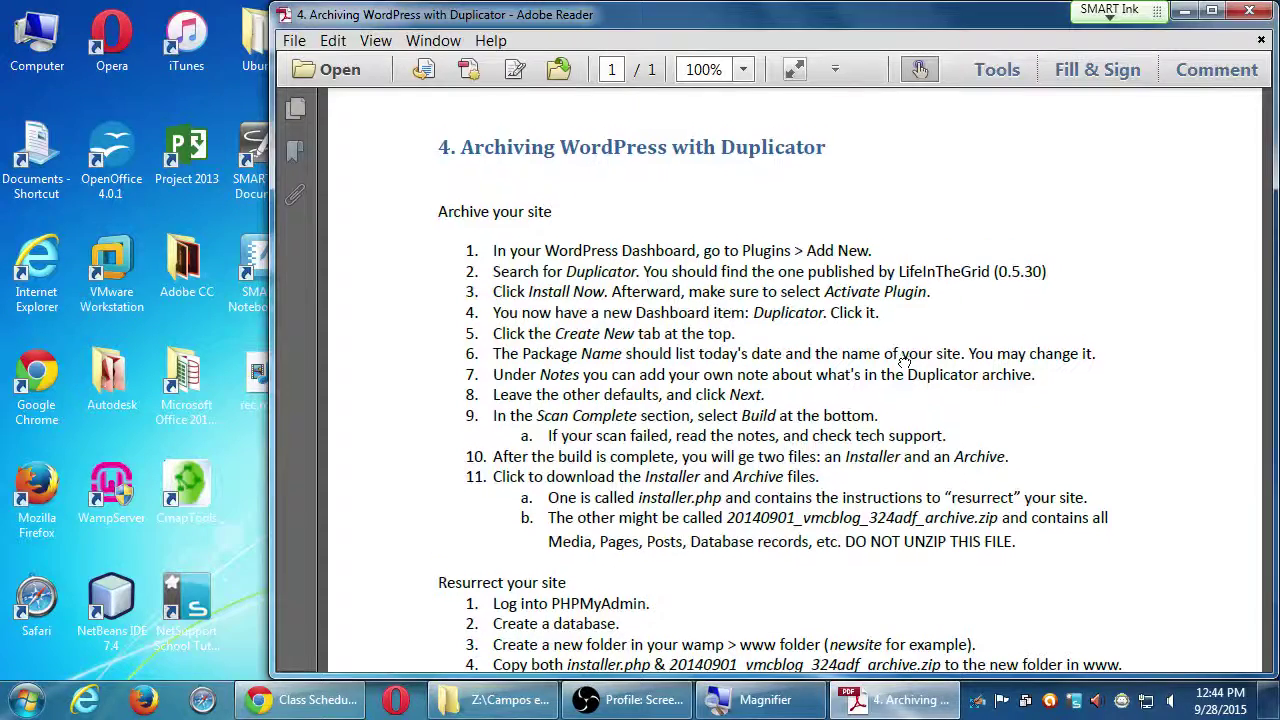
pyautogui.scroll(-1, 903, 362)
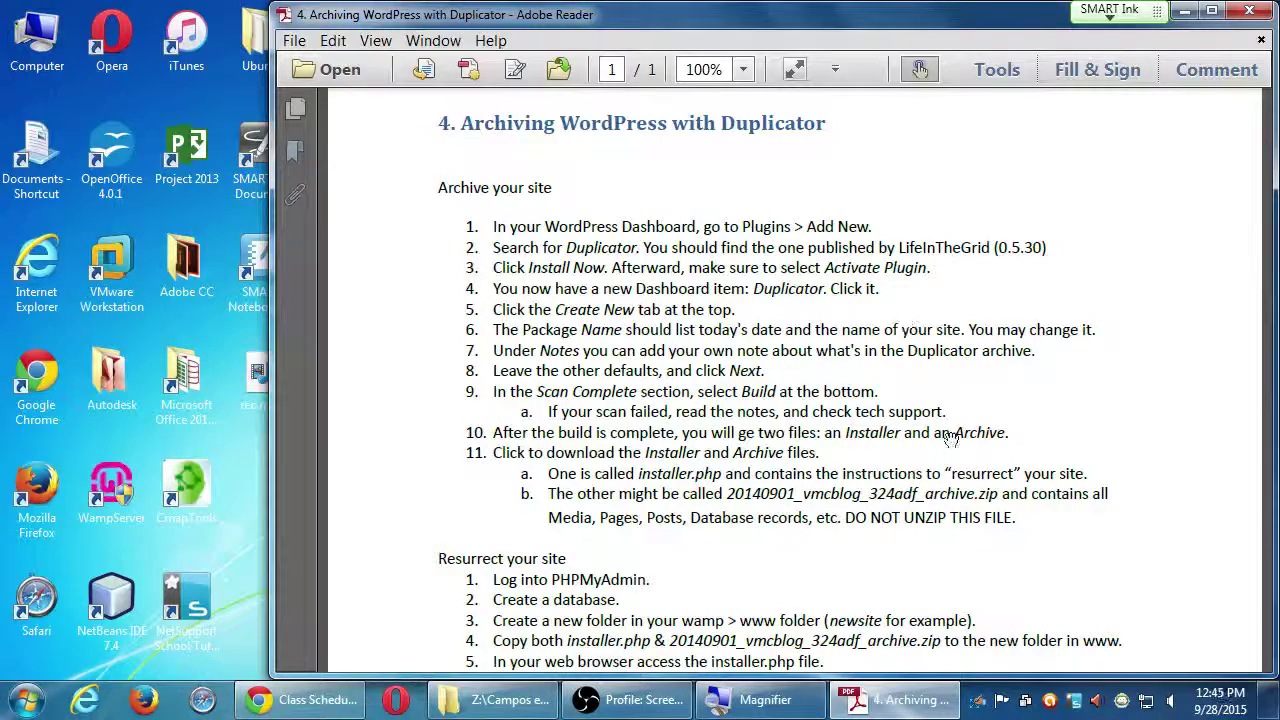
# Bring all eleven 'Resurrect your site' steps, from the PHPMyAdmin login to 'Done.', into view.
pyautogui.moveTo(923, 537); pyautogui.dragTo(929, 304)
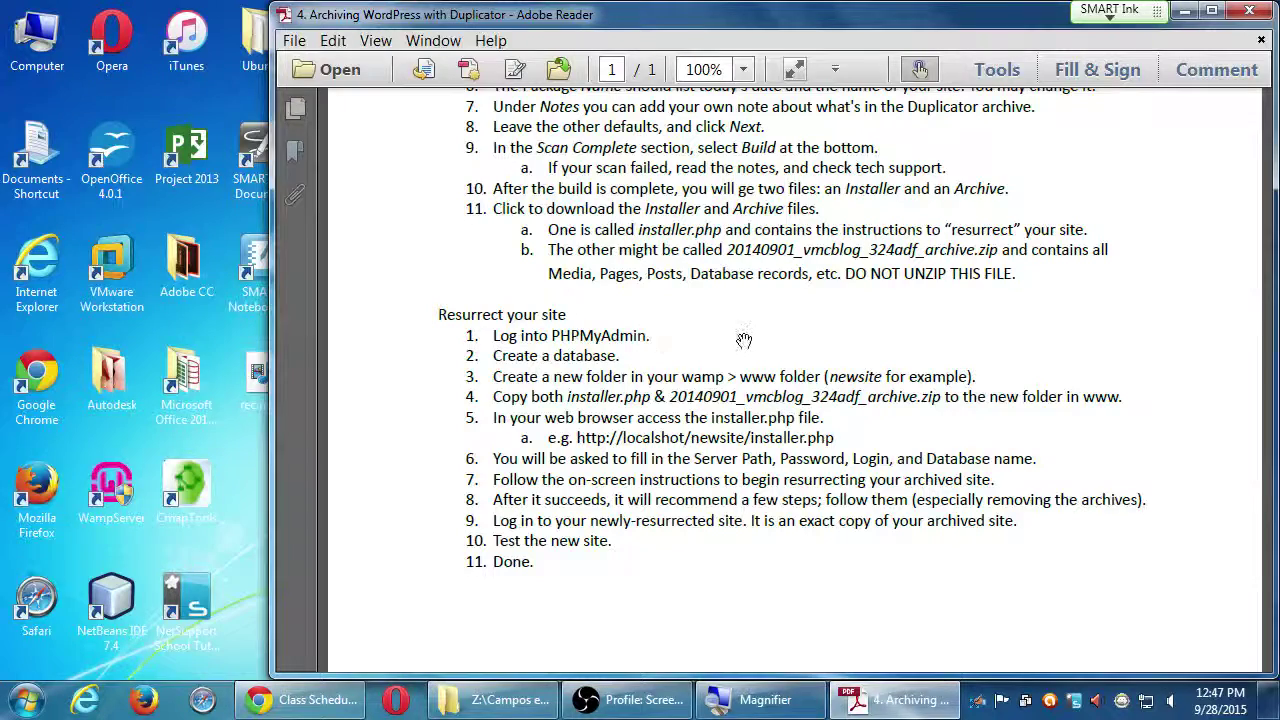
# Minimize Adobe Reader to reveal the Windows desktop while the archiving PDF stays open.
pyautogui.press('super+d')
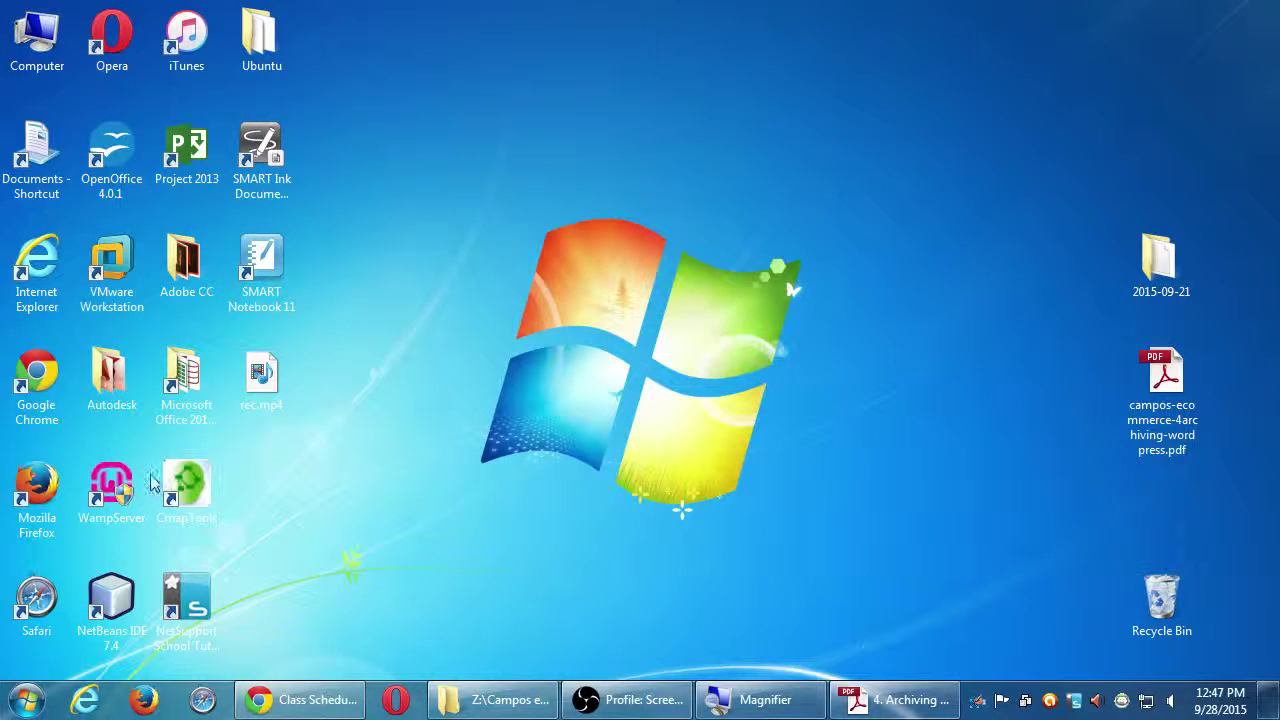
# Launch WampServer from its desktop shortcut and magnify the screen to check its status.
pyautogui.click(120, 484)
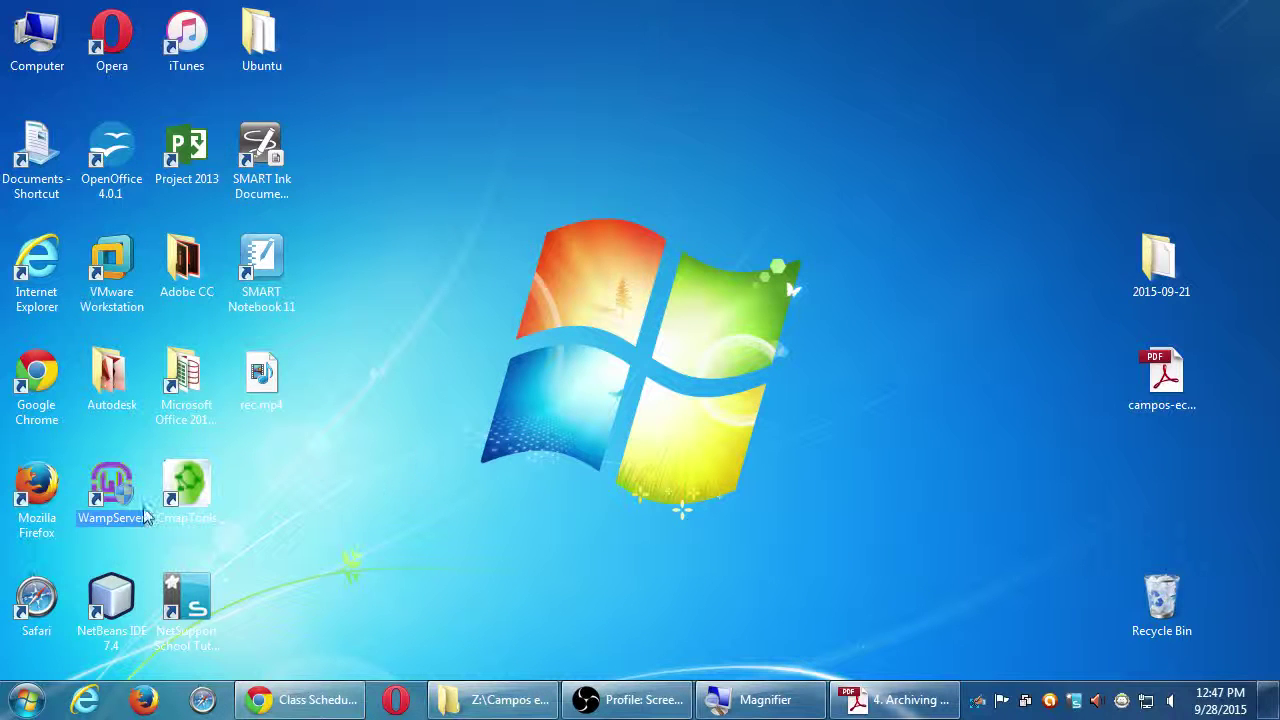
pyautogui.doubleClick(116, 486)
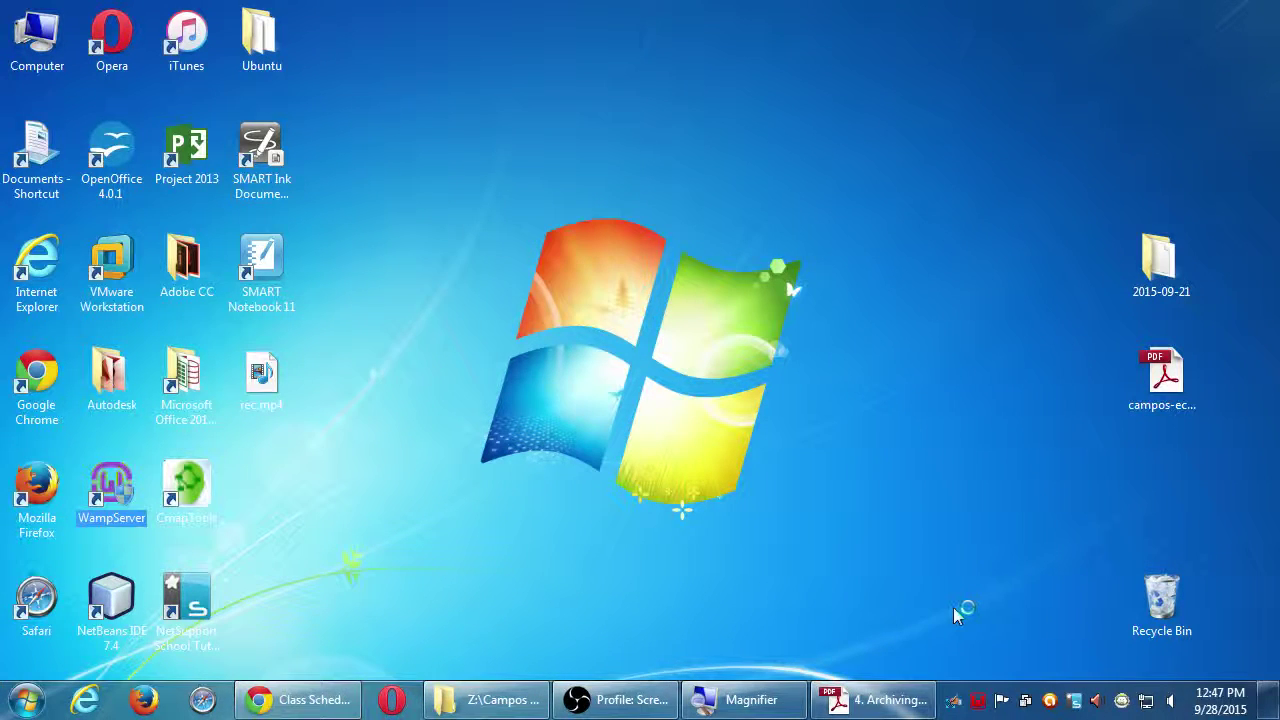
pyautogui.press('super+plus')
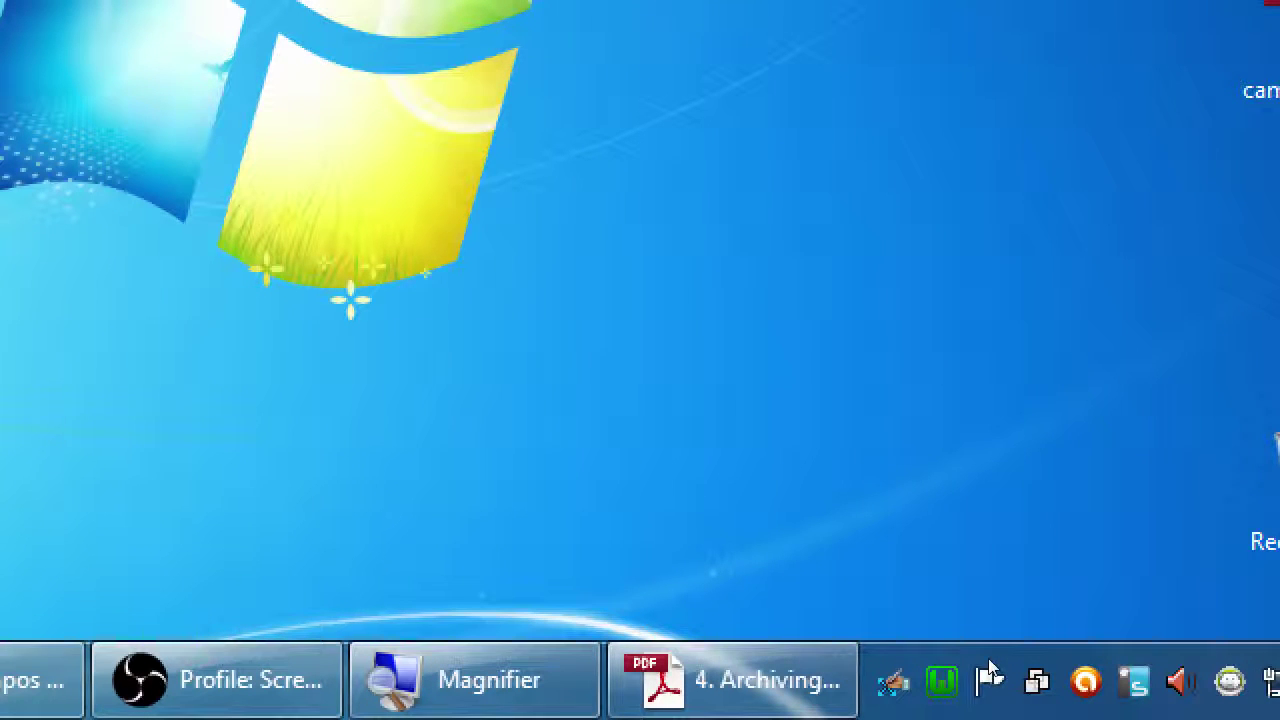
pyautogui.press('super+minus')
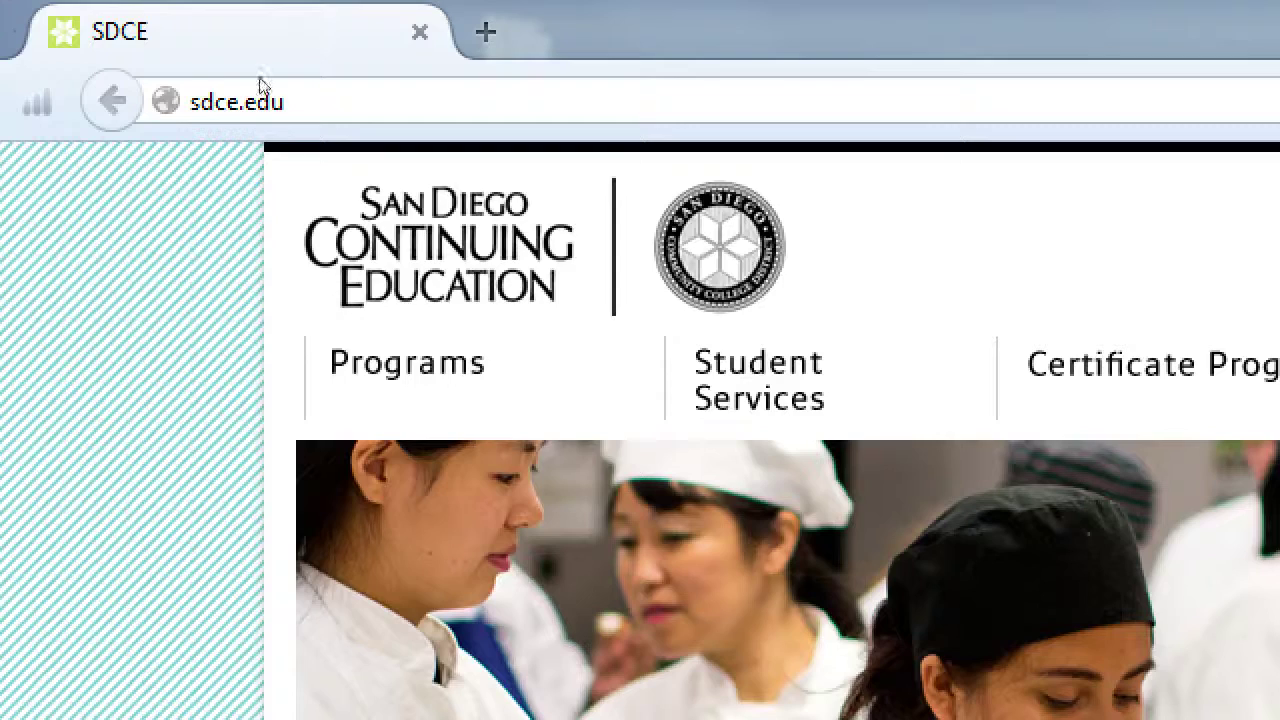
# Load the WampServer home page at localhost in Firefox, leaving the address ready to extend.
pyautogui.click(259, 86)
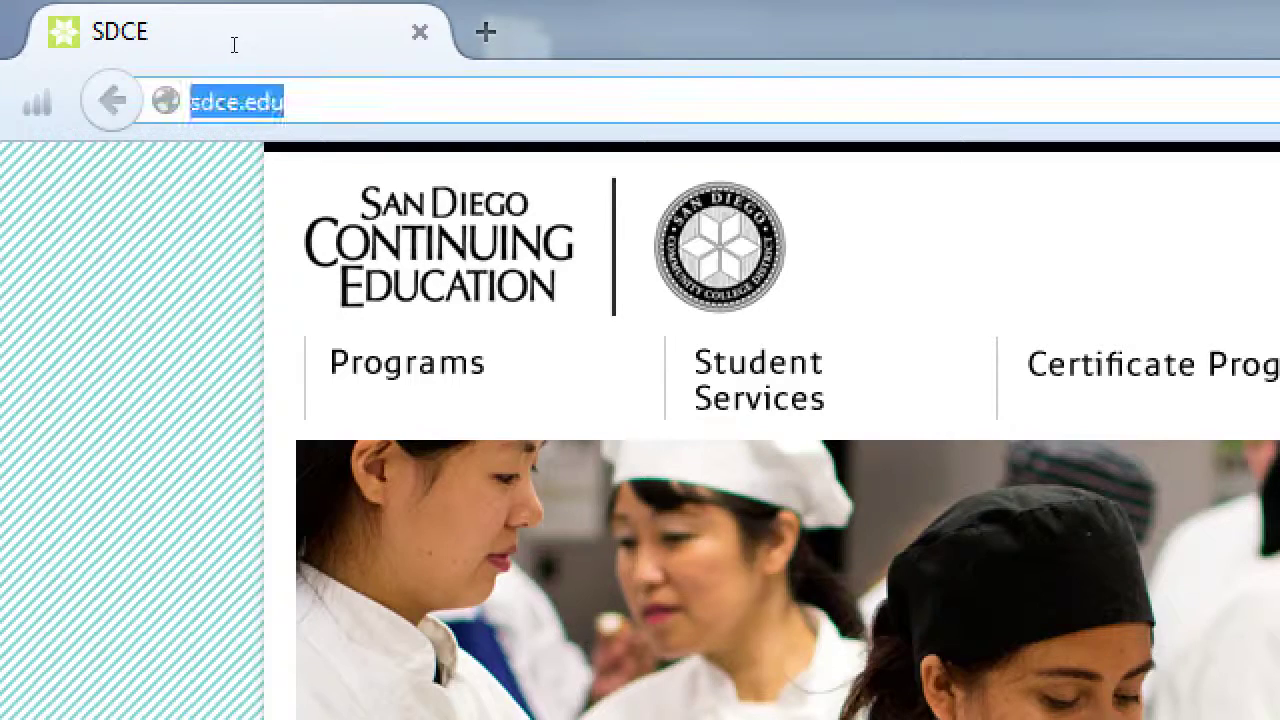
pyautogui.write('wa')
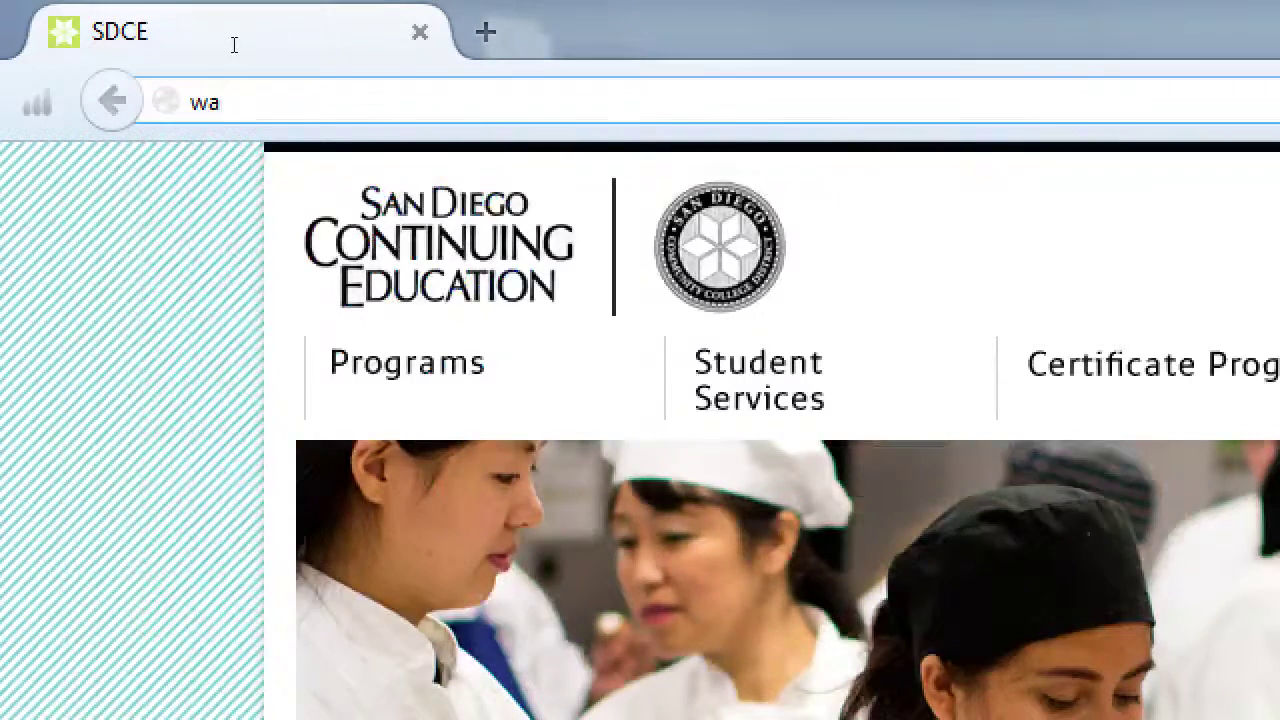
pyautogui.press('BackSpace')
pyautogui.press('BackSpace')
pyautogui.write('localhost')
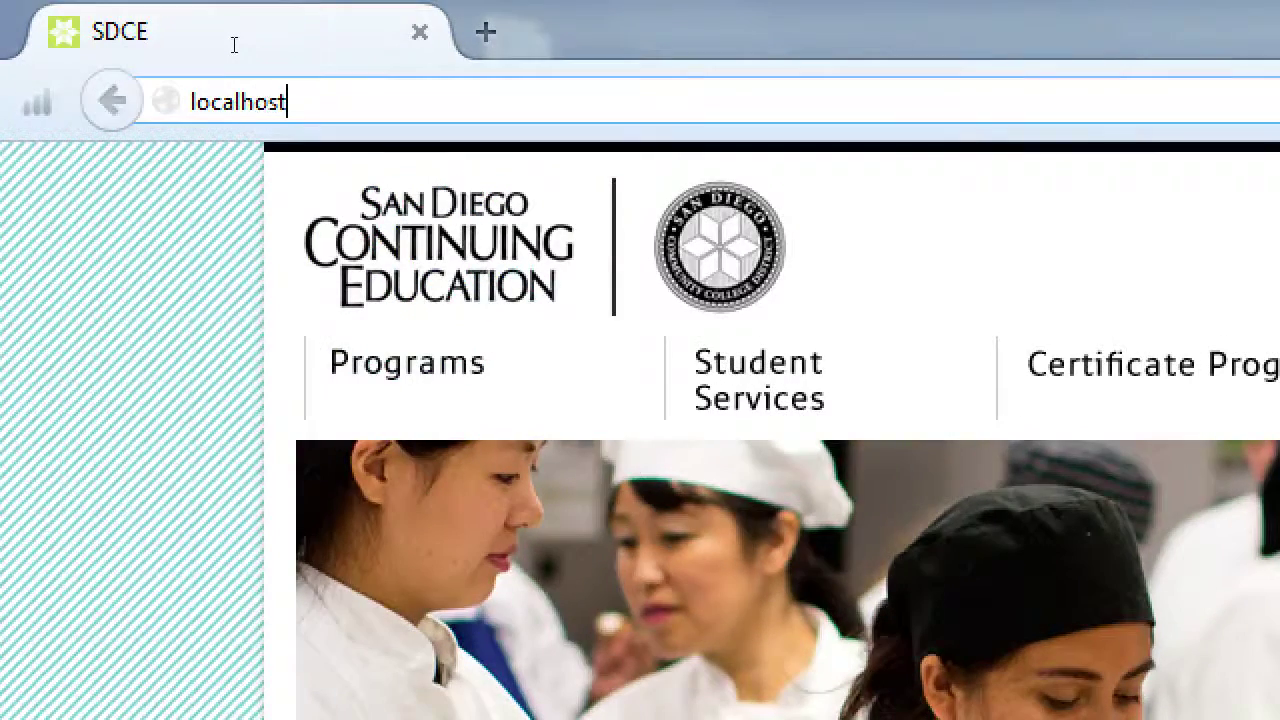
pyautogui.press('Return')
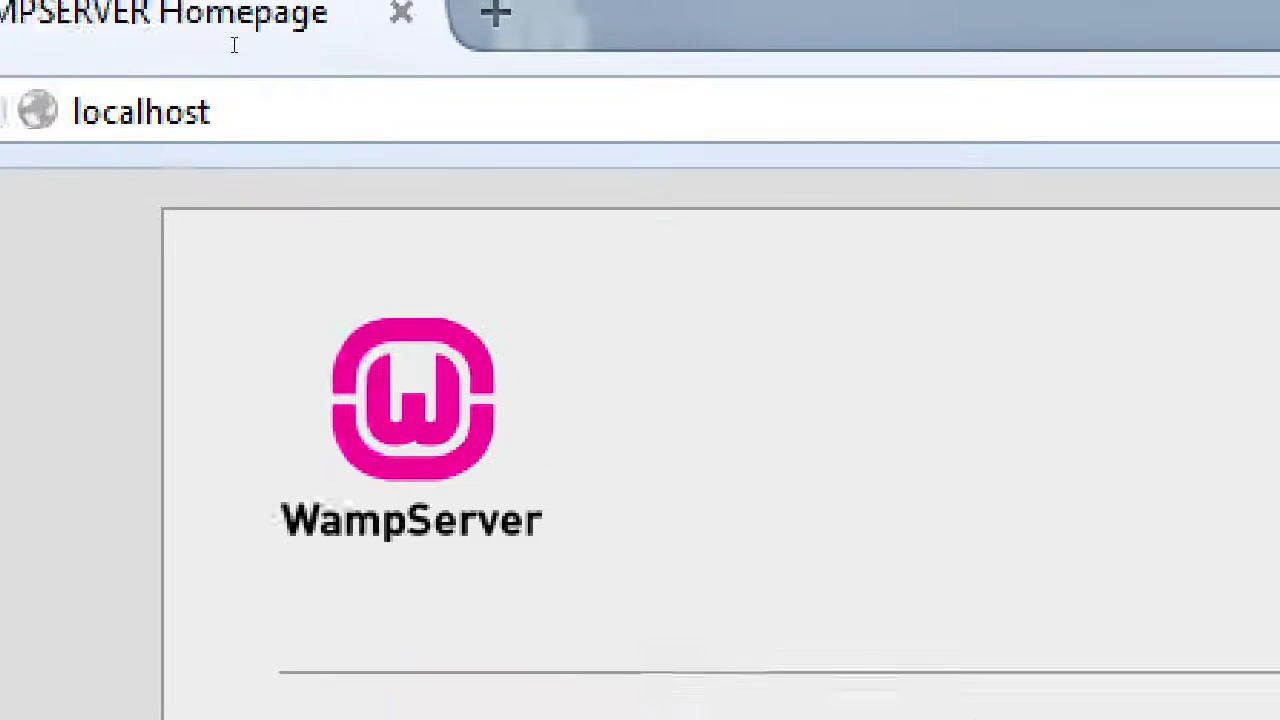
pyautogui.hotkey('ctrl', 'l')
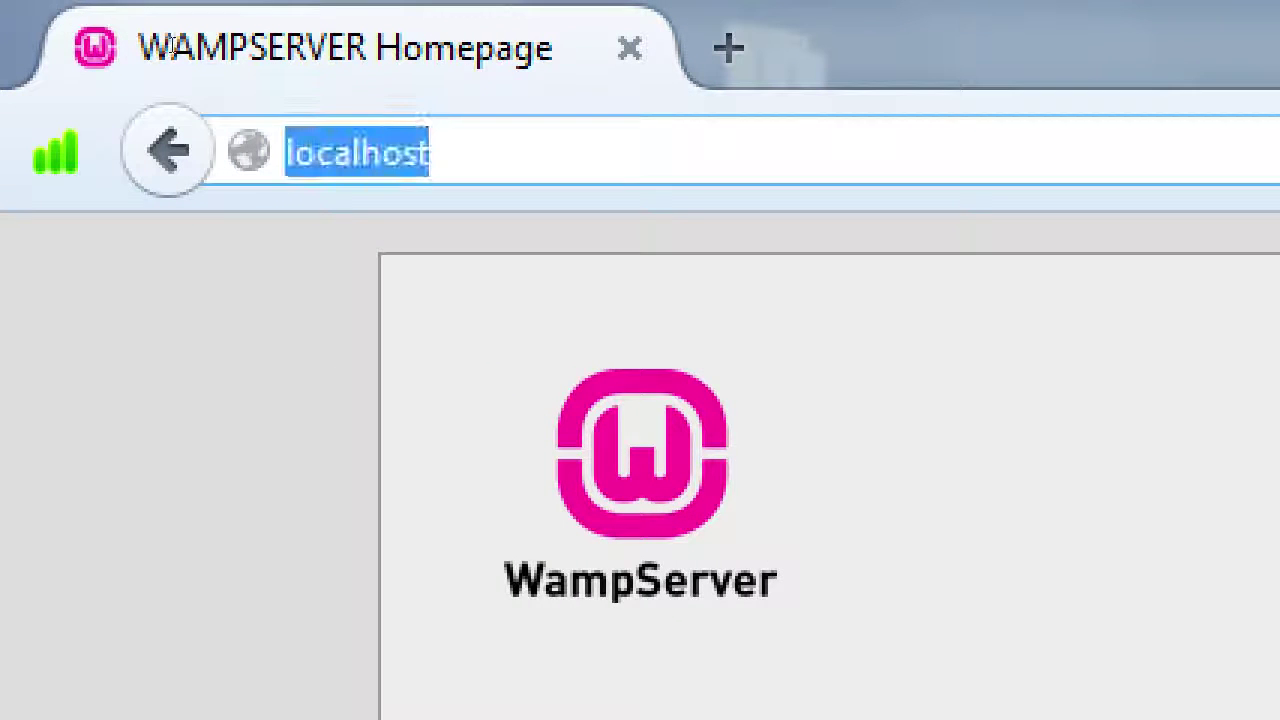
pyautogui.press('End')
# Open localhost/phpmyadmin, switch back to the phpMyAdmin window, and bring up the archiving PDF.
pyautogui.write('/phpmy')
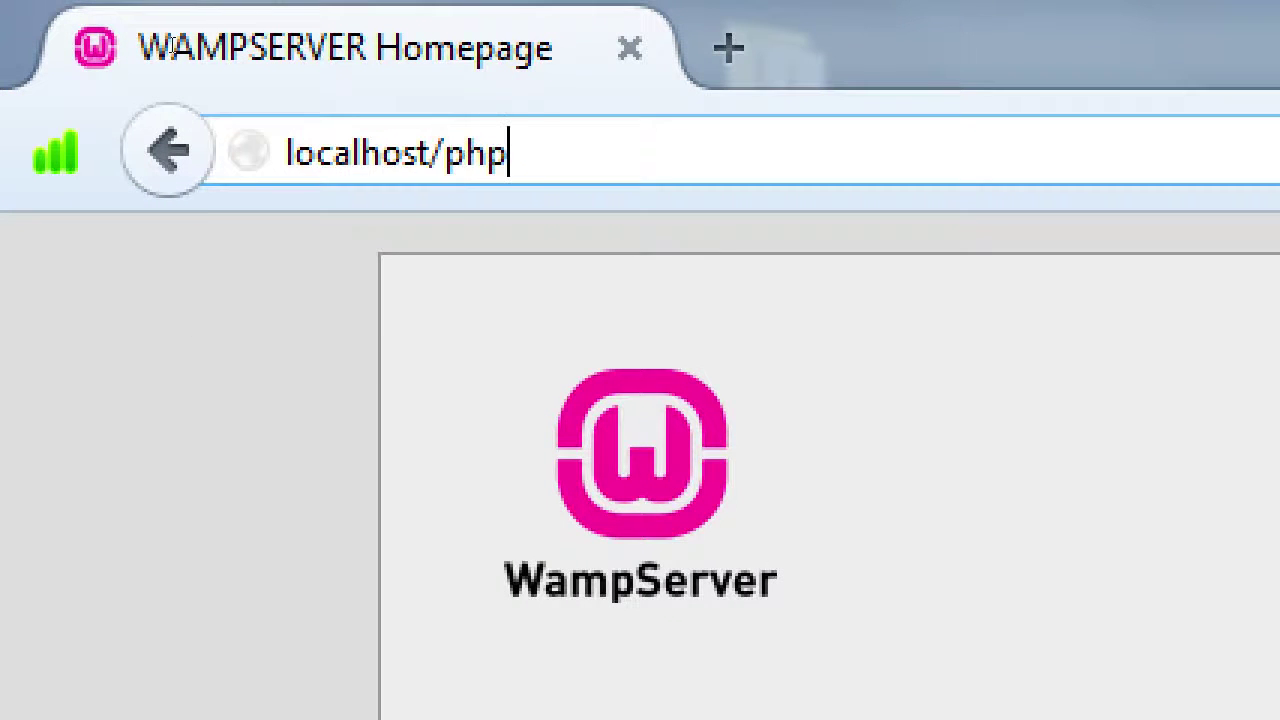
pyautogui.write('admin')
pyautogui.press('Return')
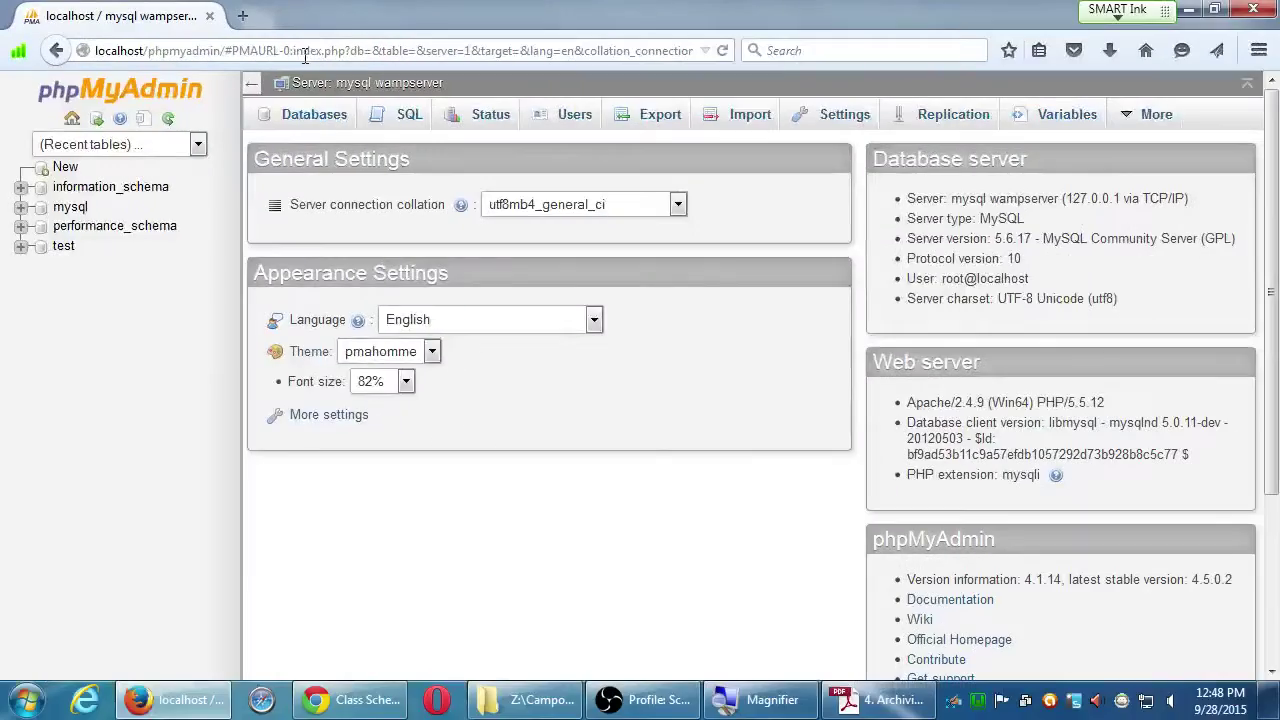
pyautogui.hotkey('alt', 'Tab')
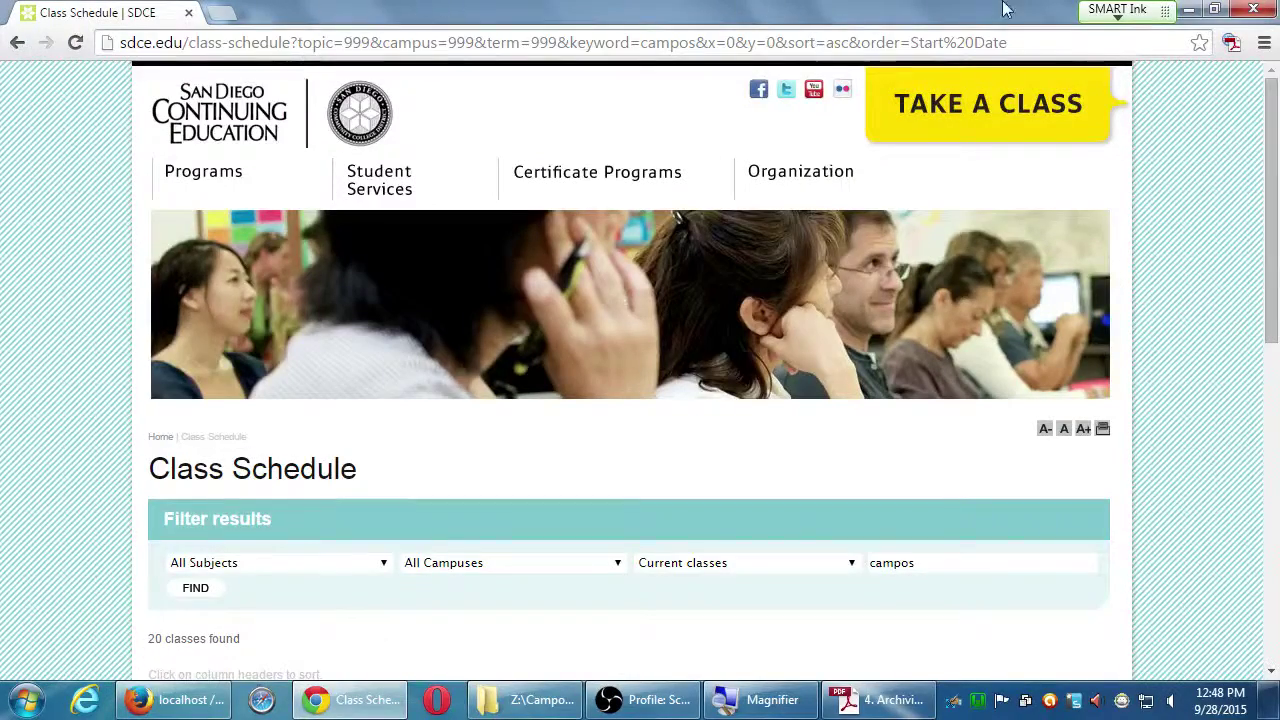
pyautogui.hotkey('alt', 'Tab')
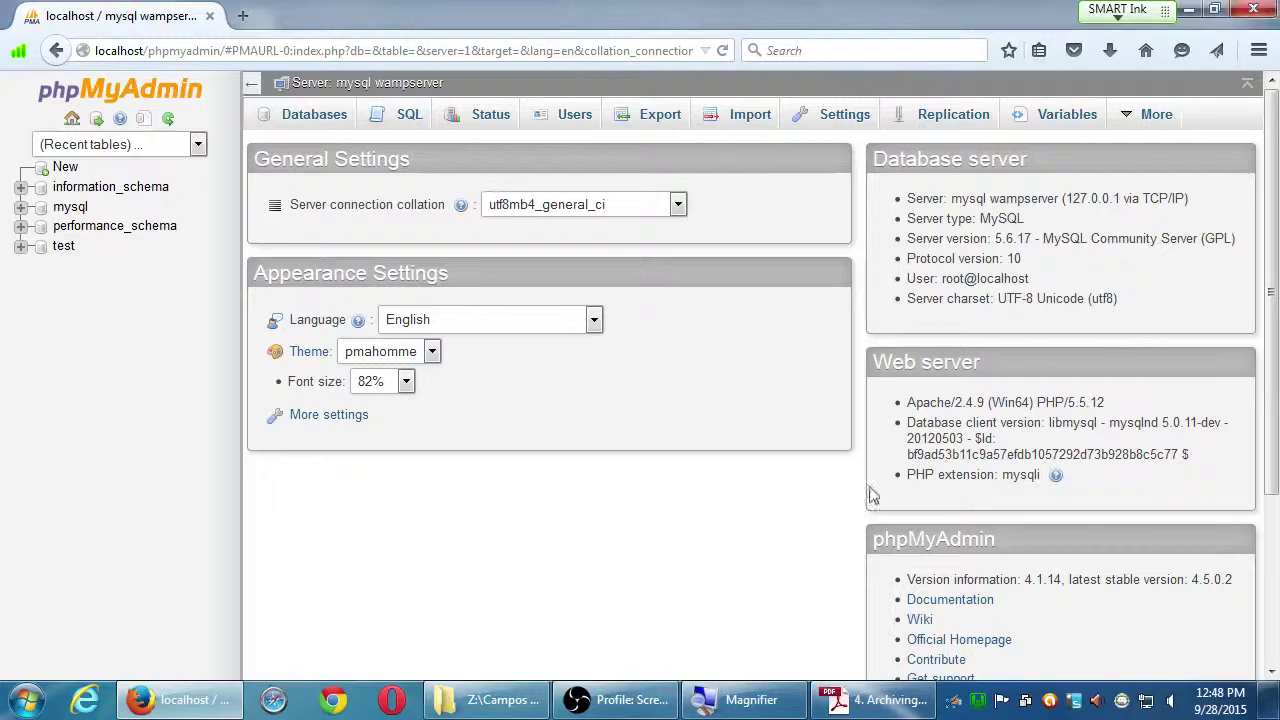
pyautogui.click(870, 700)
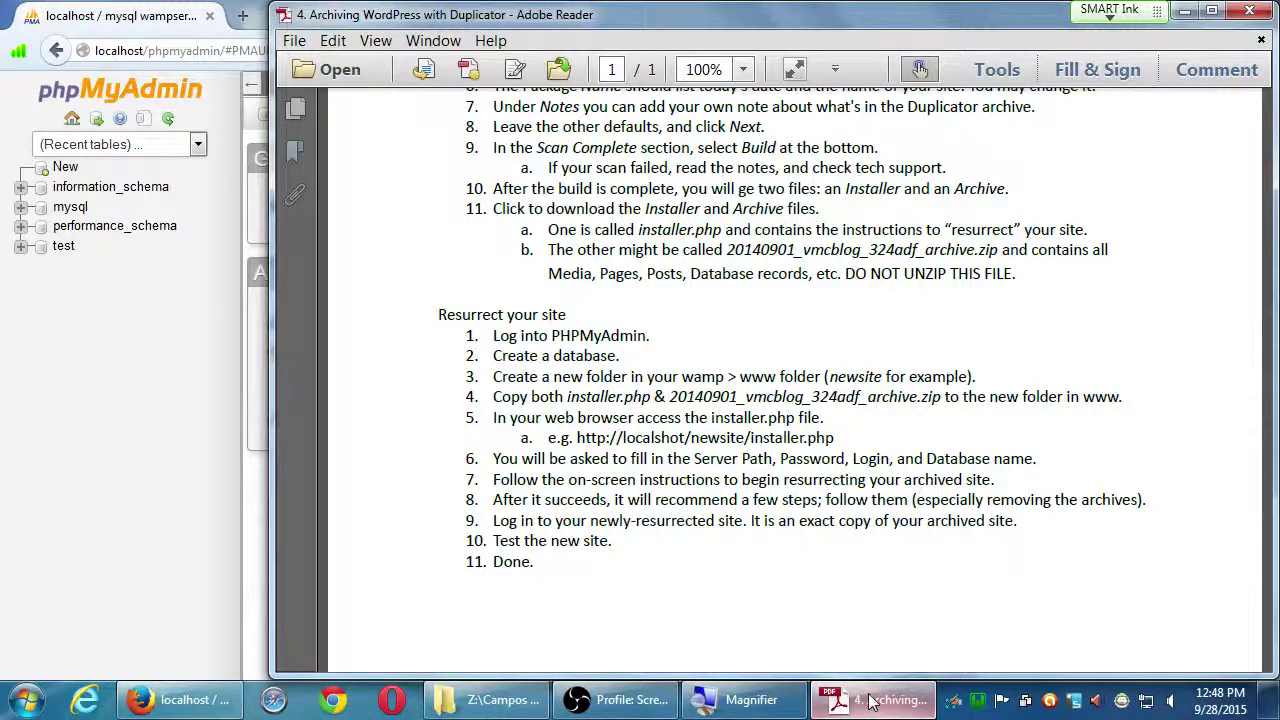
# Compare the PDF's Resurrect steps against phpMyAdmin, ending magnified on the phpMyAdmin page.
pyautogui.click(870, 700)
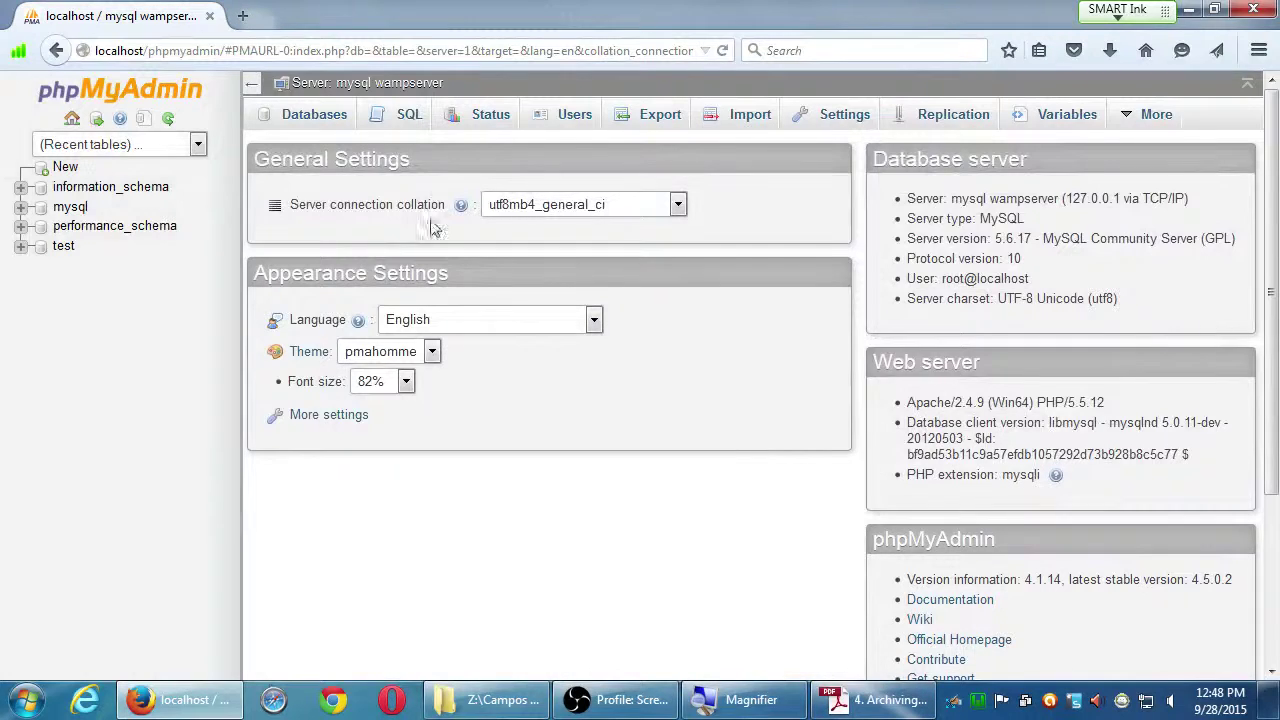
pyautogui.click(870, 700)
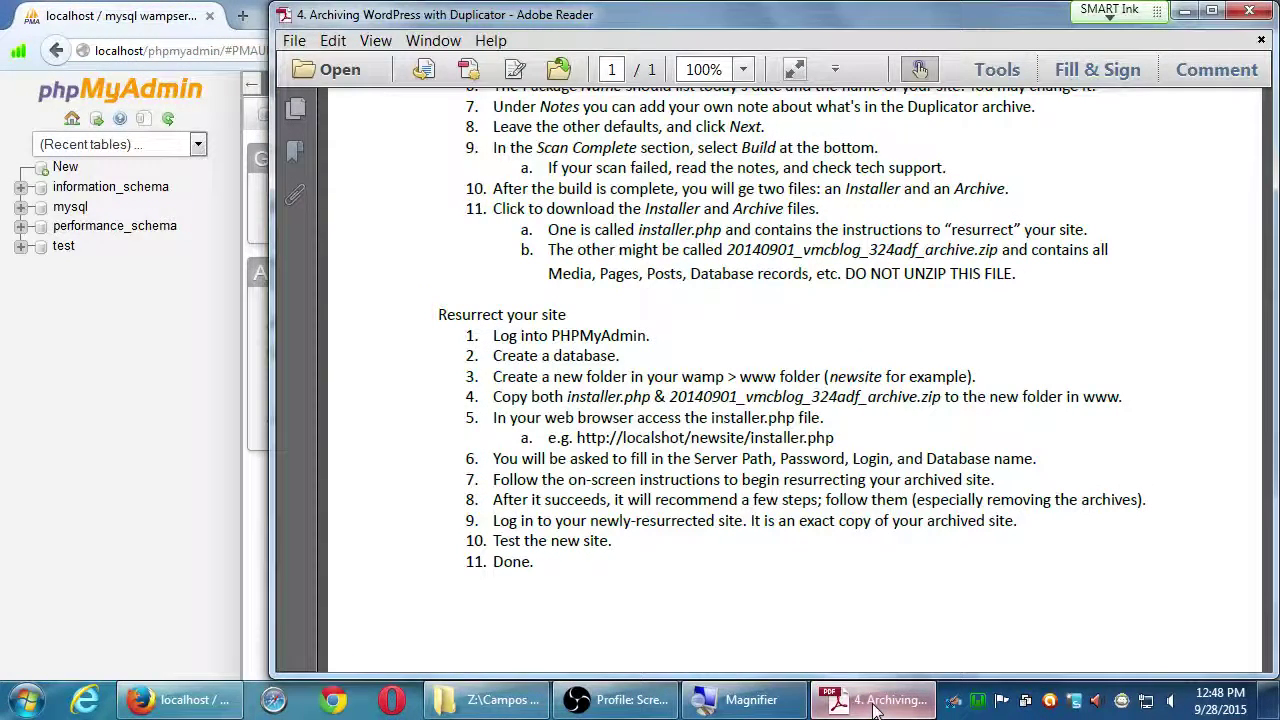
pyautogui.click(875, 703)
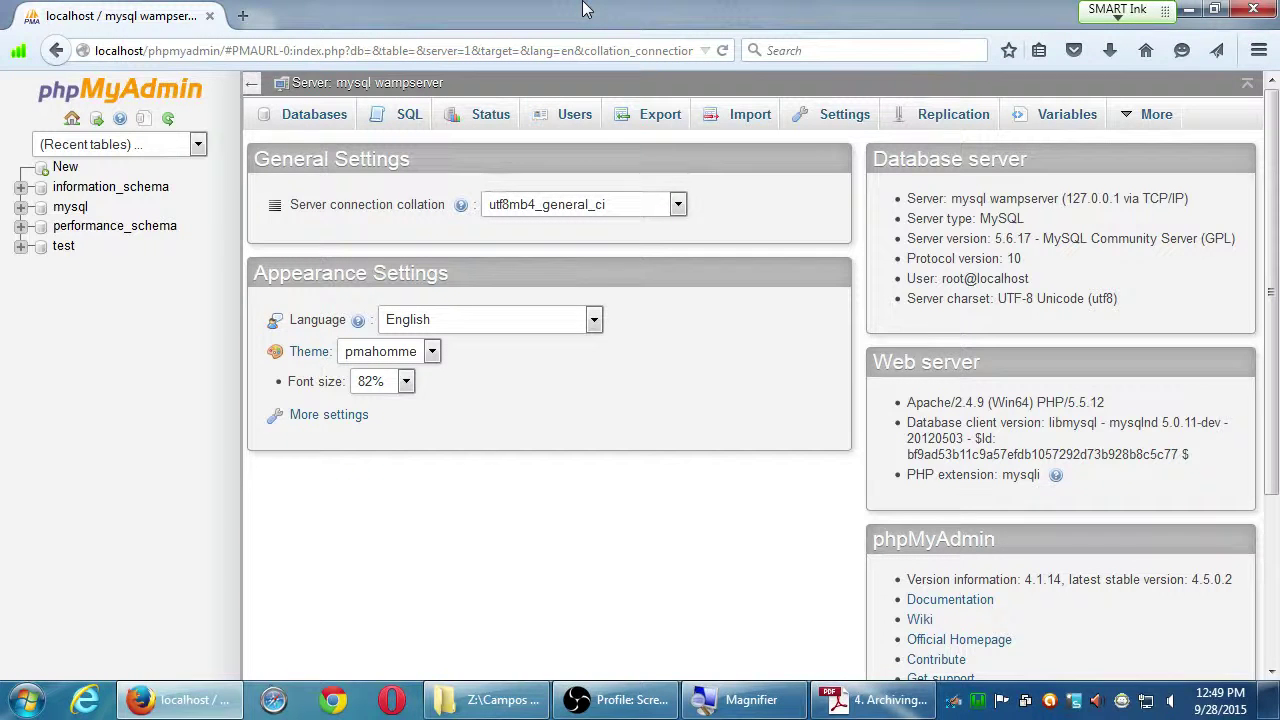
pyautogui.click(864, 706)
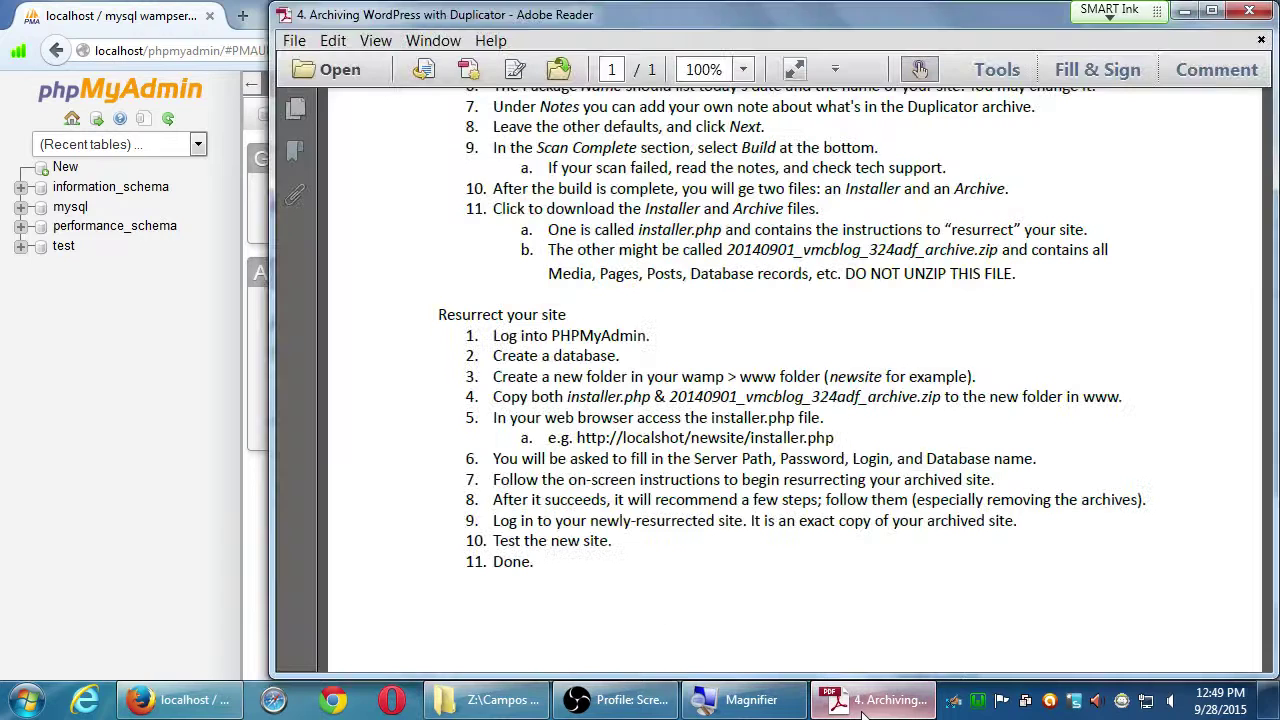
pyautogui.click(864, 706)
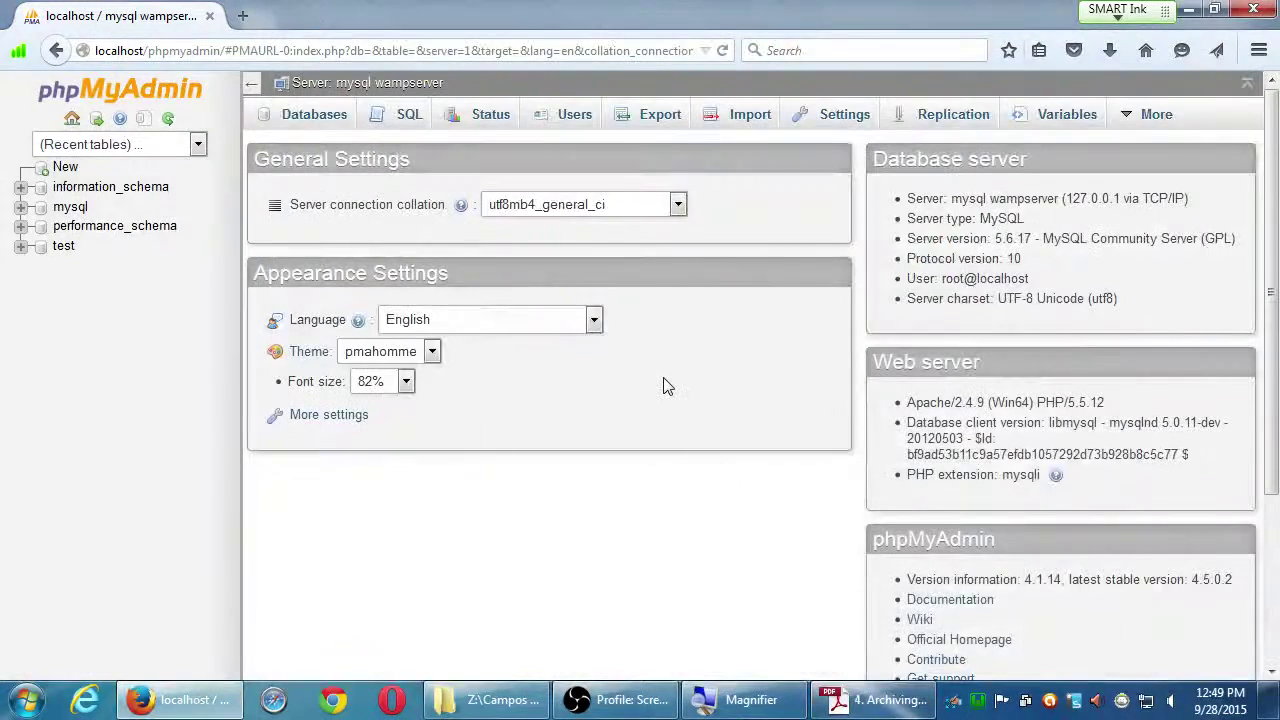
pyautogui.press('super+plus')
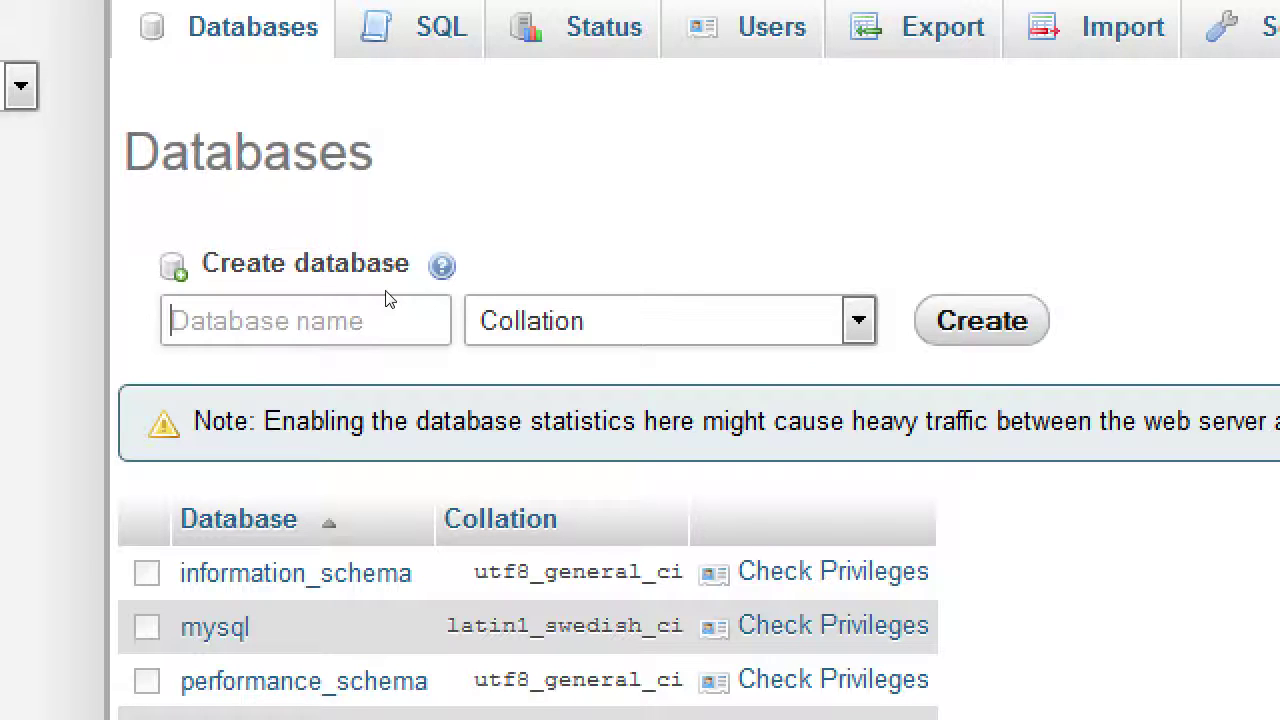
# Create the 'wordpress' database in phpMyAdmin and return to the archiving PDF.
pyautogui.write('wordpress')
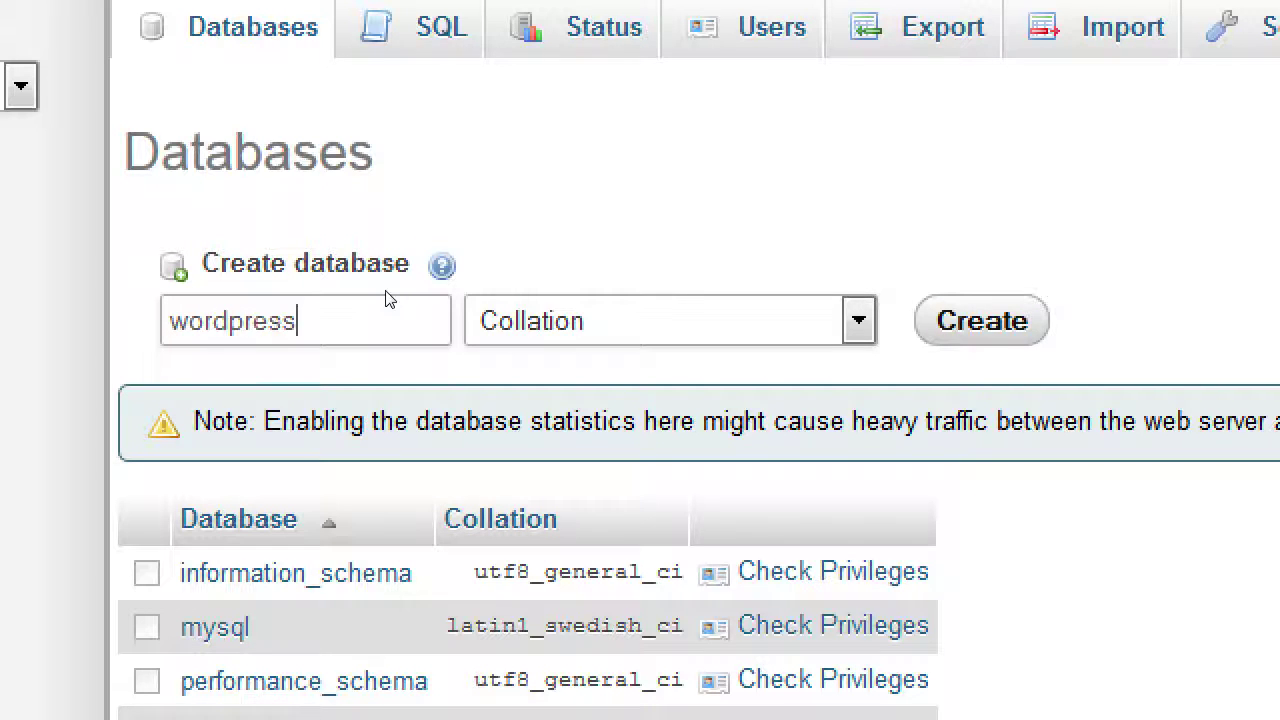
pyautogui.press('Return')
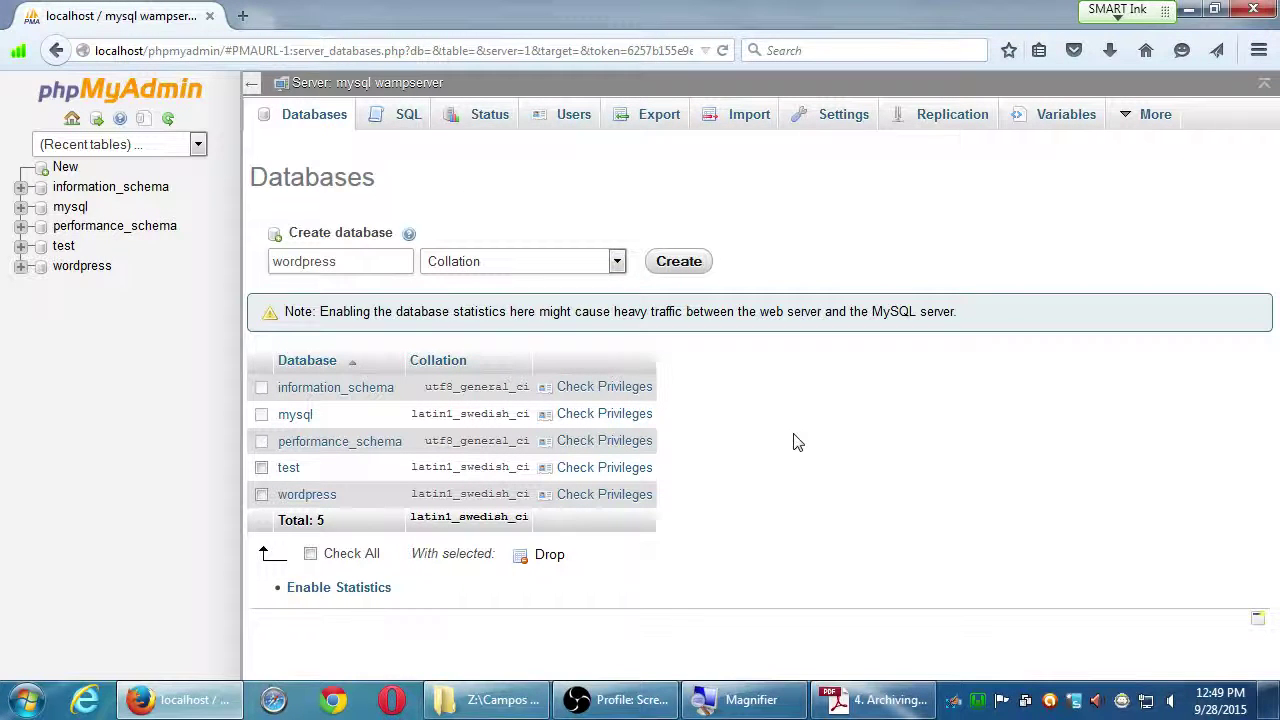
pyautogui.hotkey('alt', 'Tab')
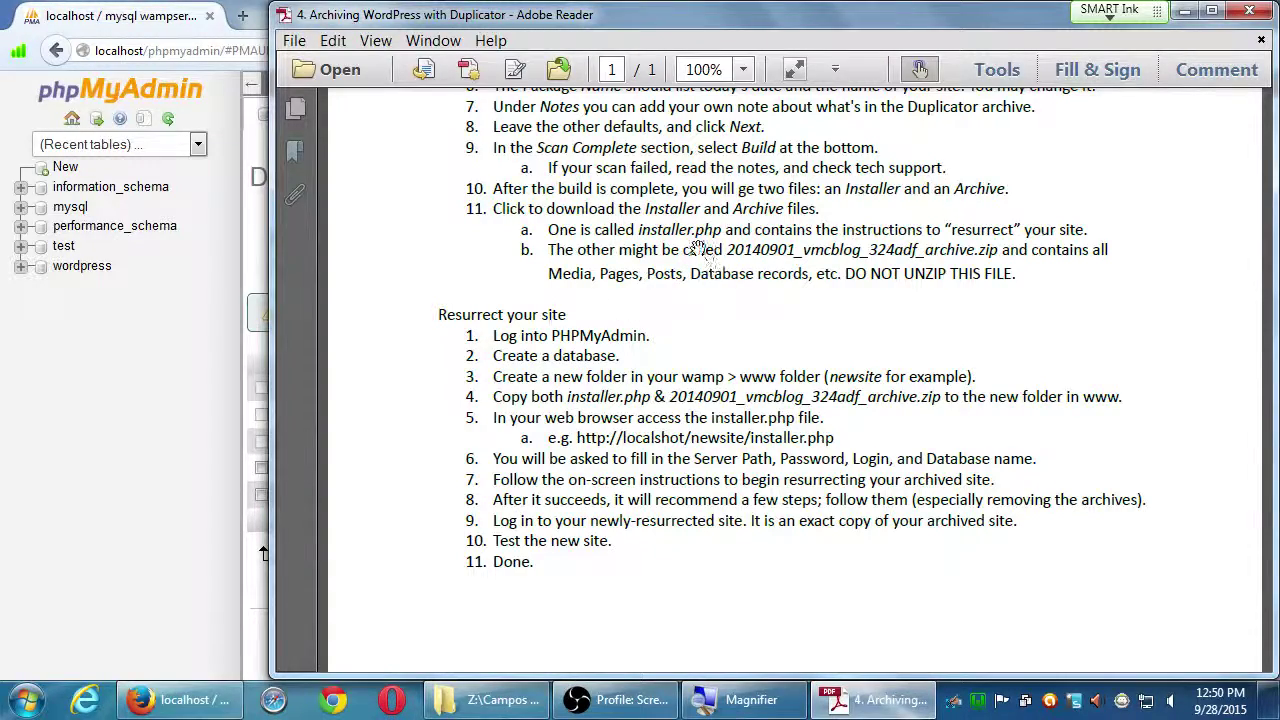
# Magnify and read the Resurrect your site steps, restore normal size, then show the desktop.
pyautogui.press('super+plus')
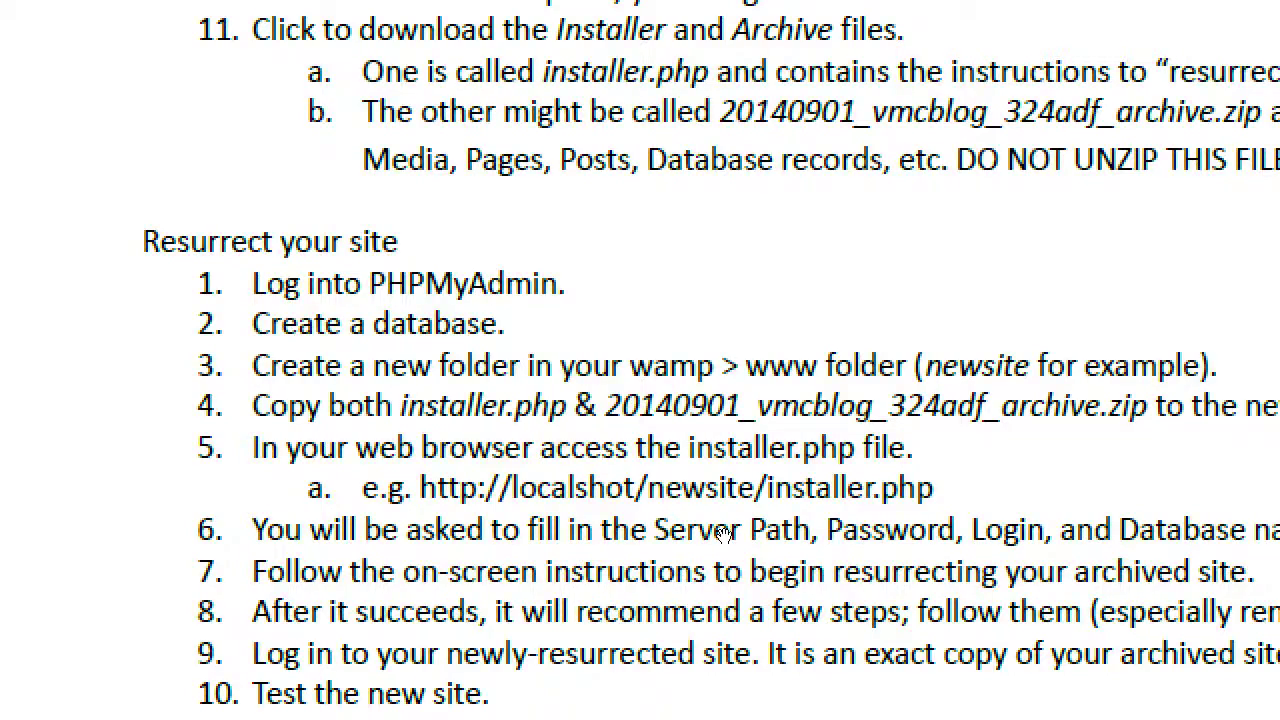
pyautogui.press('super+minus')
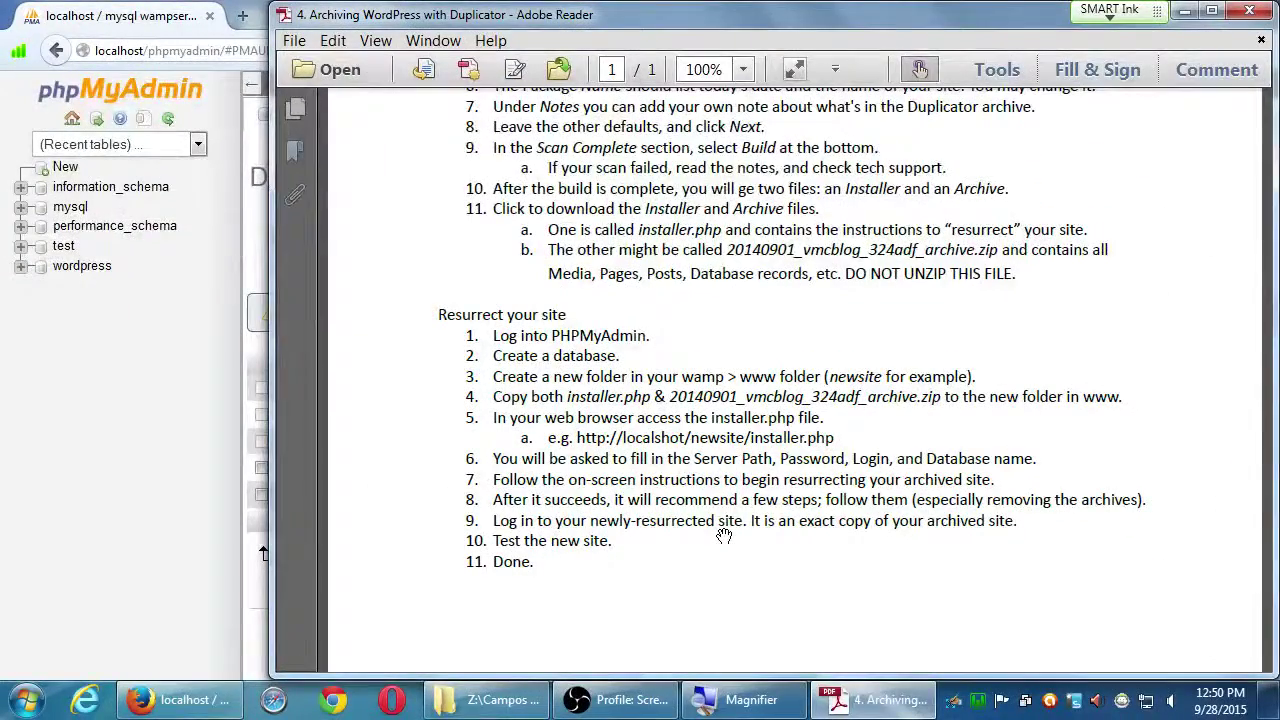
pyautogui.press('super+d')
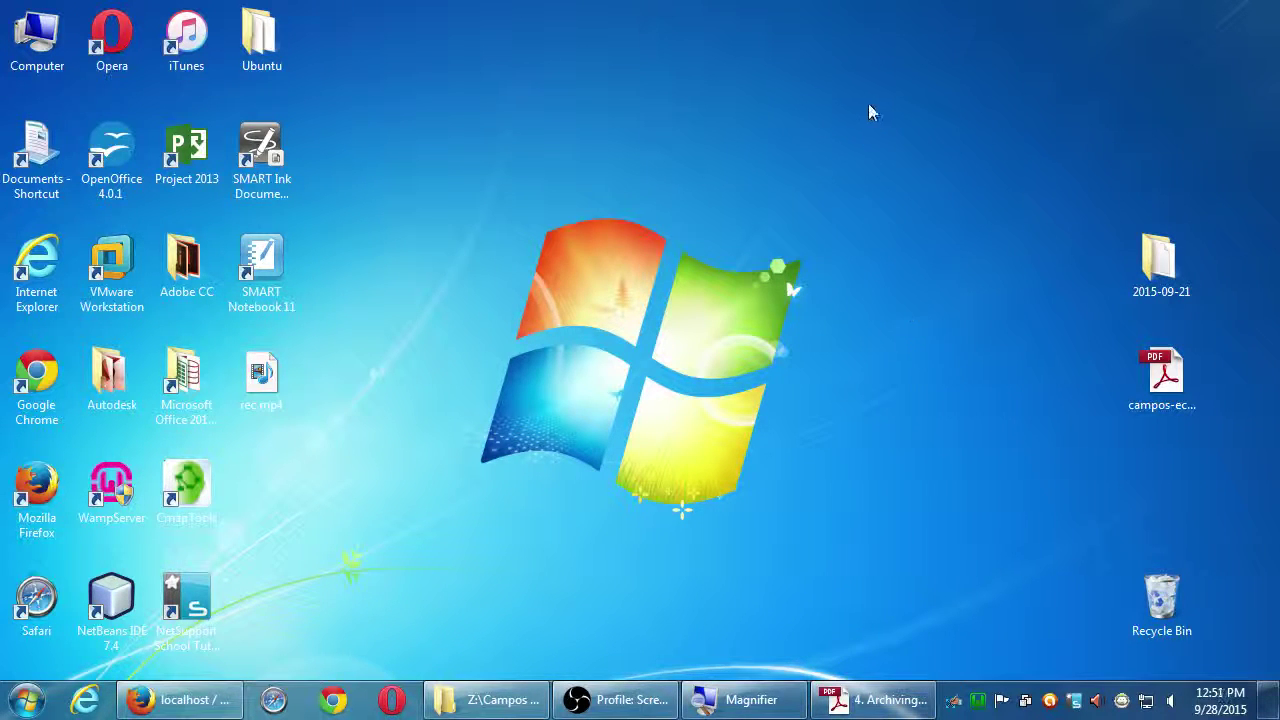
# Browse from Computer through the classroom data network drive into the Campos eComm I folder.
pyautogui.doubleClick(35, 42)
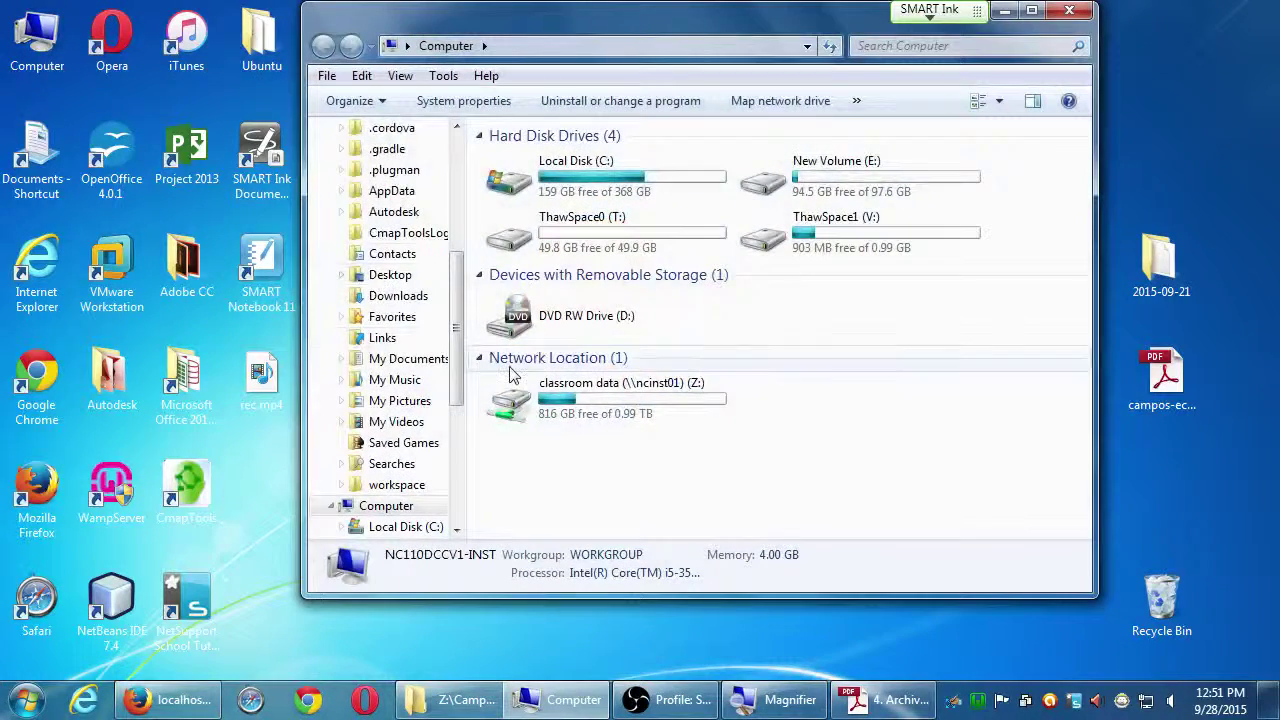
pyautogui.click(528, 398)
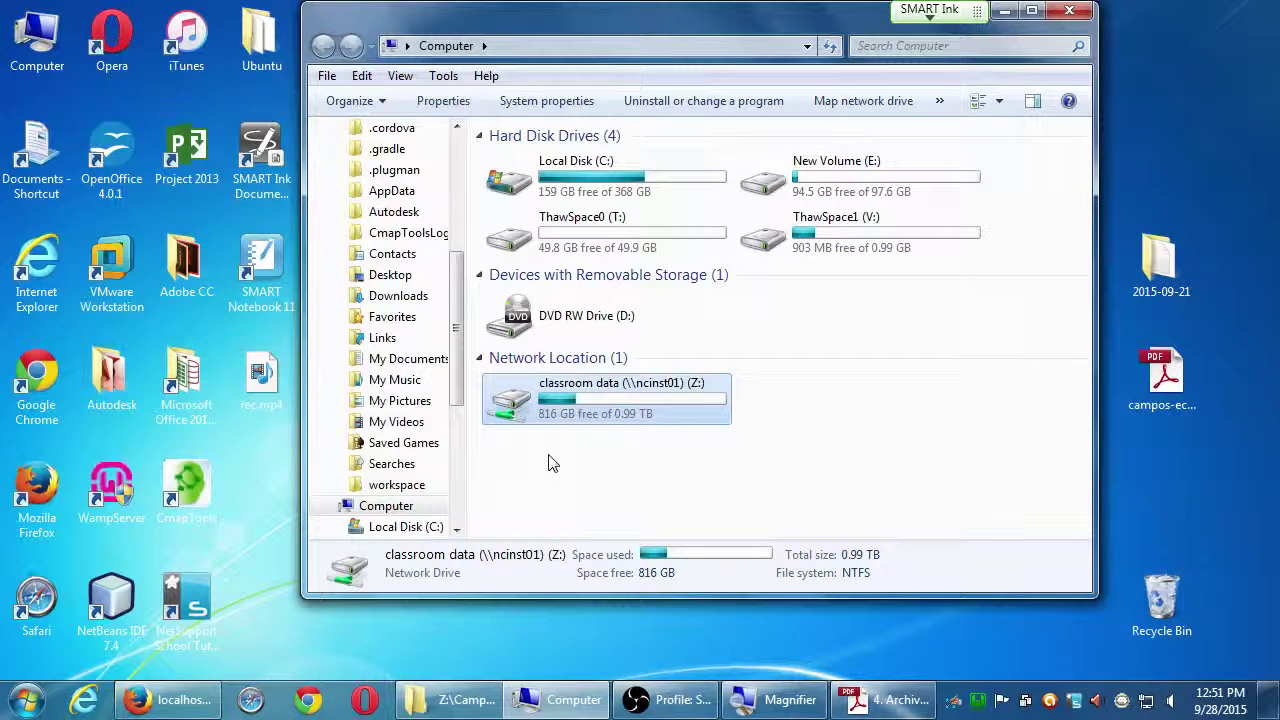
pyautogui.doubleClick(549, 402)
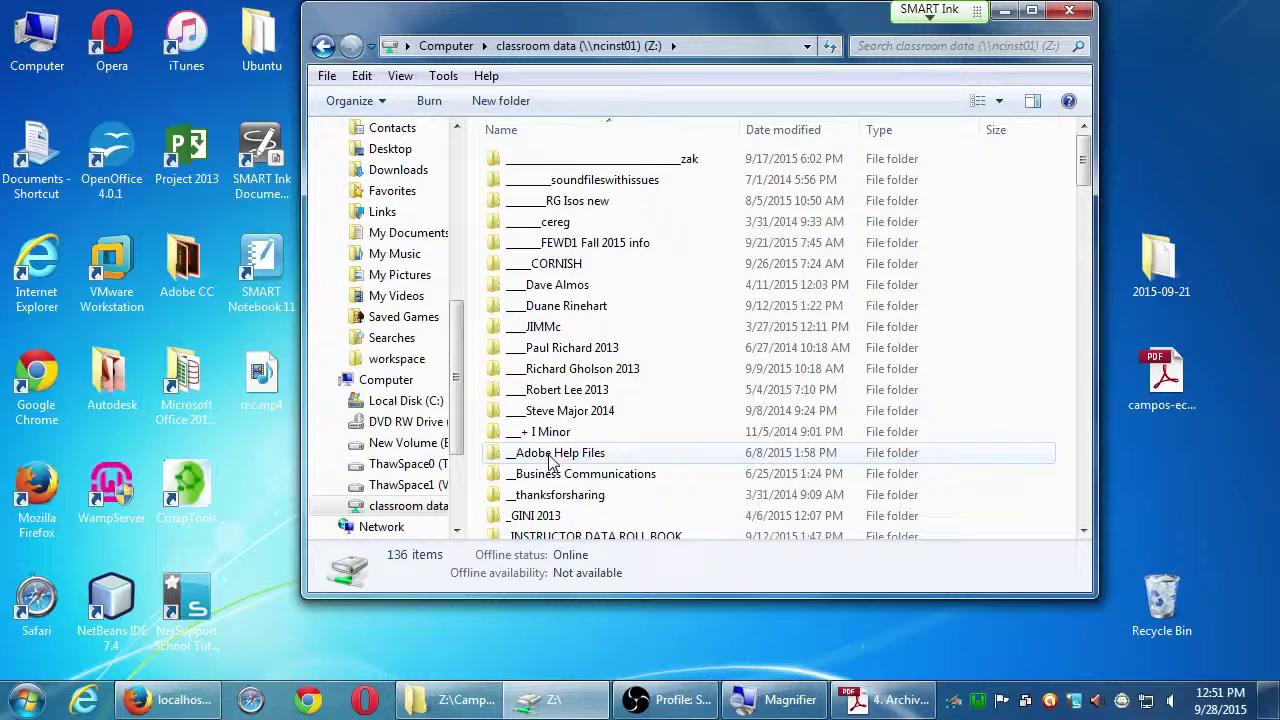
pyautogui.click(537, 329)
pyautogui.press('c')
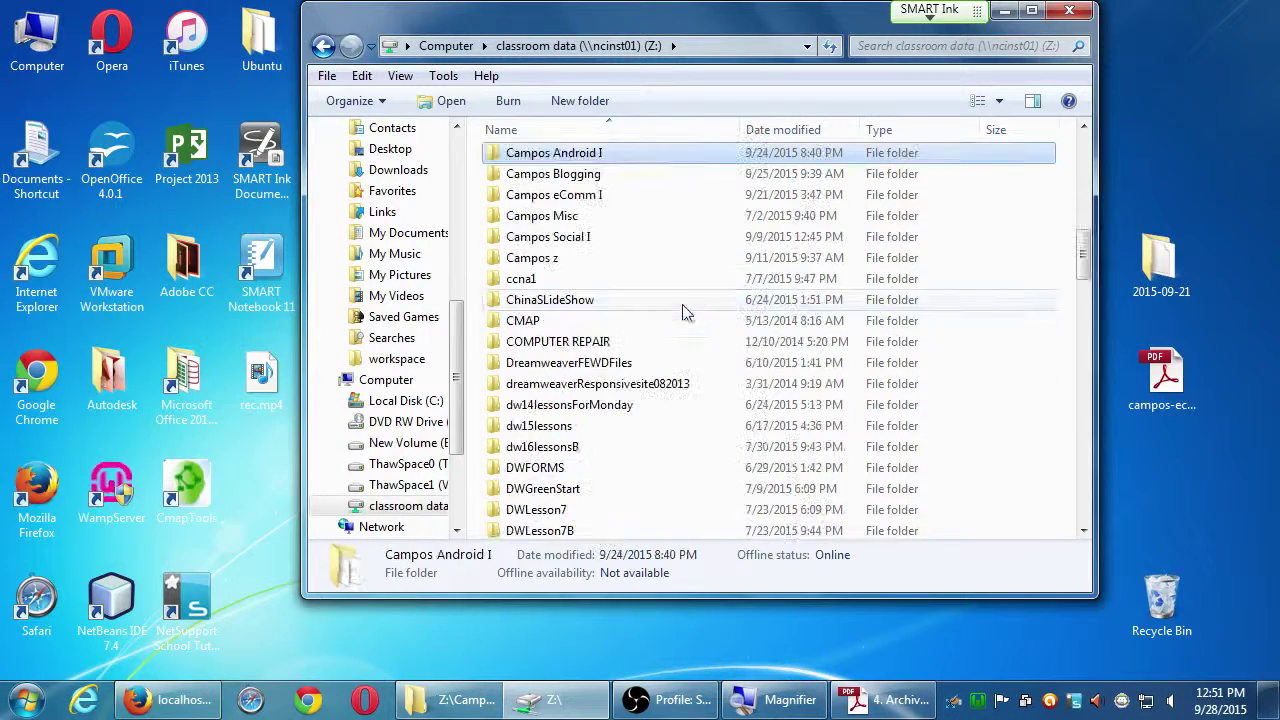
pyautogui.doubleClick(603, 197)
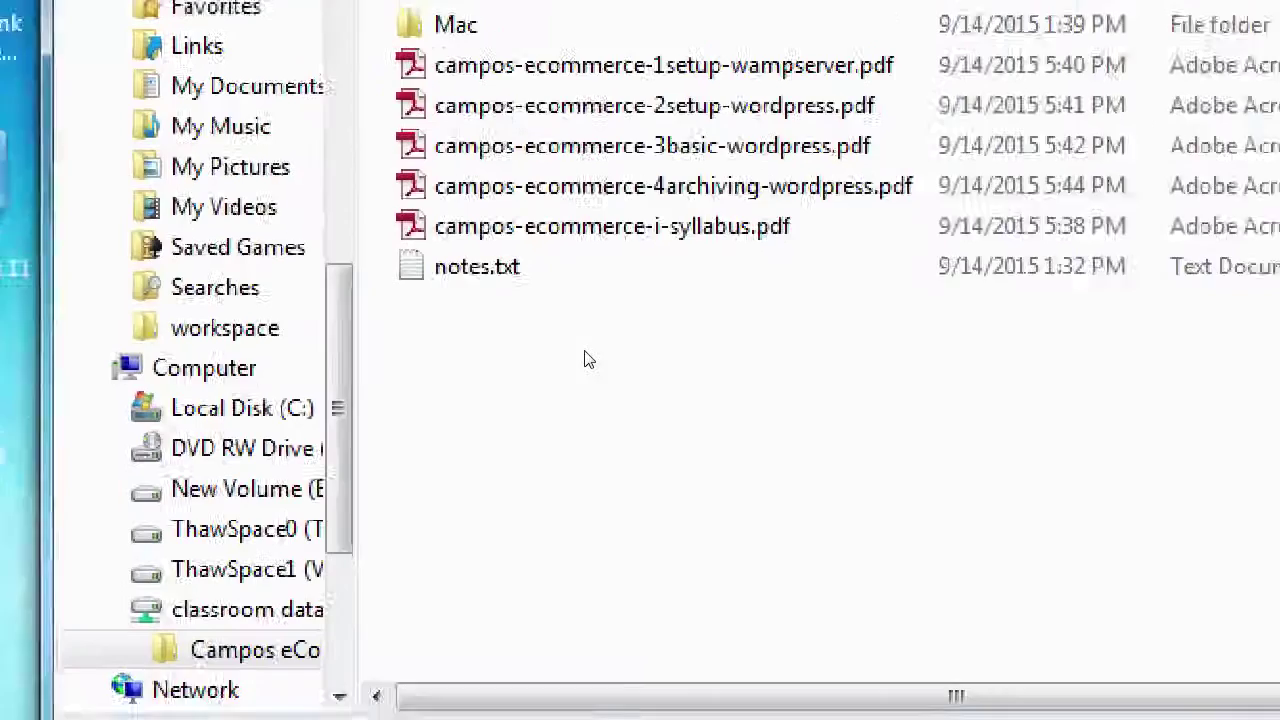
# Copy the 2015-09-21 folder, snap its window left, and open a second Computer window.
pyautogui.click(595, 221)
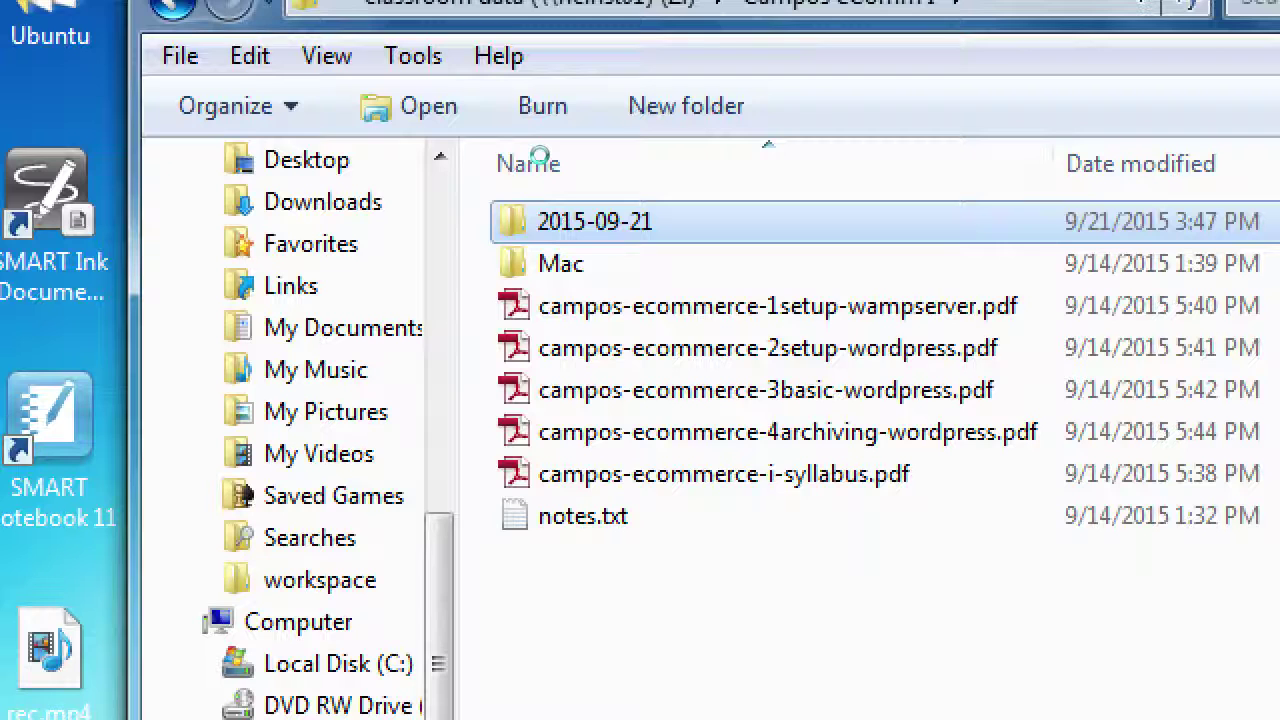
pyautogui.press('Menu')
pyautogui.press('Return')
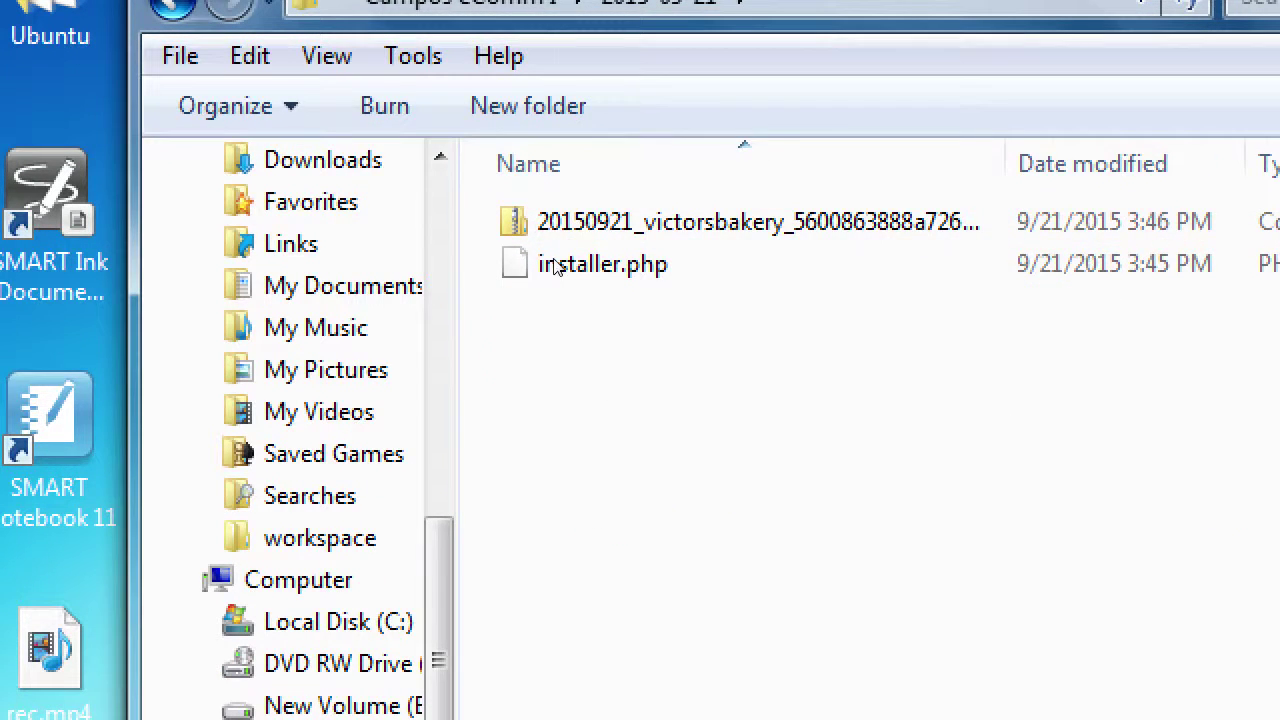
pyautogui.press('BackSpace')
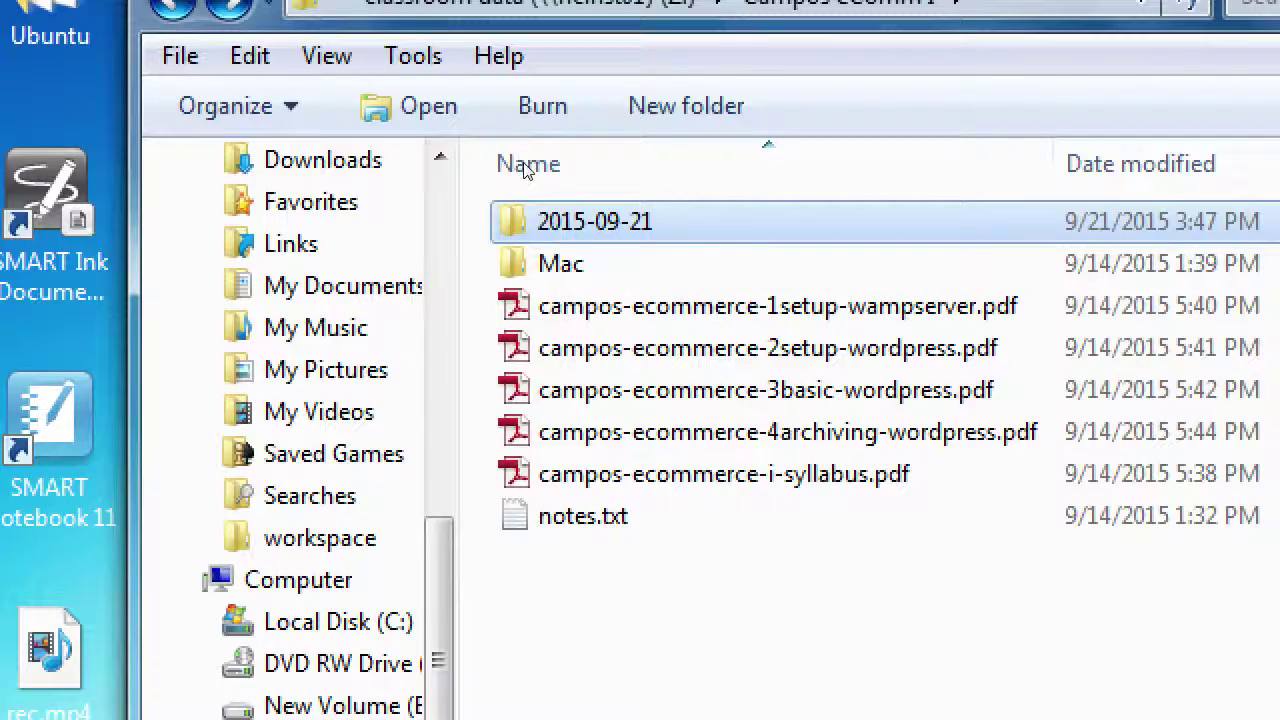
pyautogui.press('Menu')
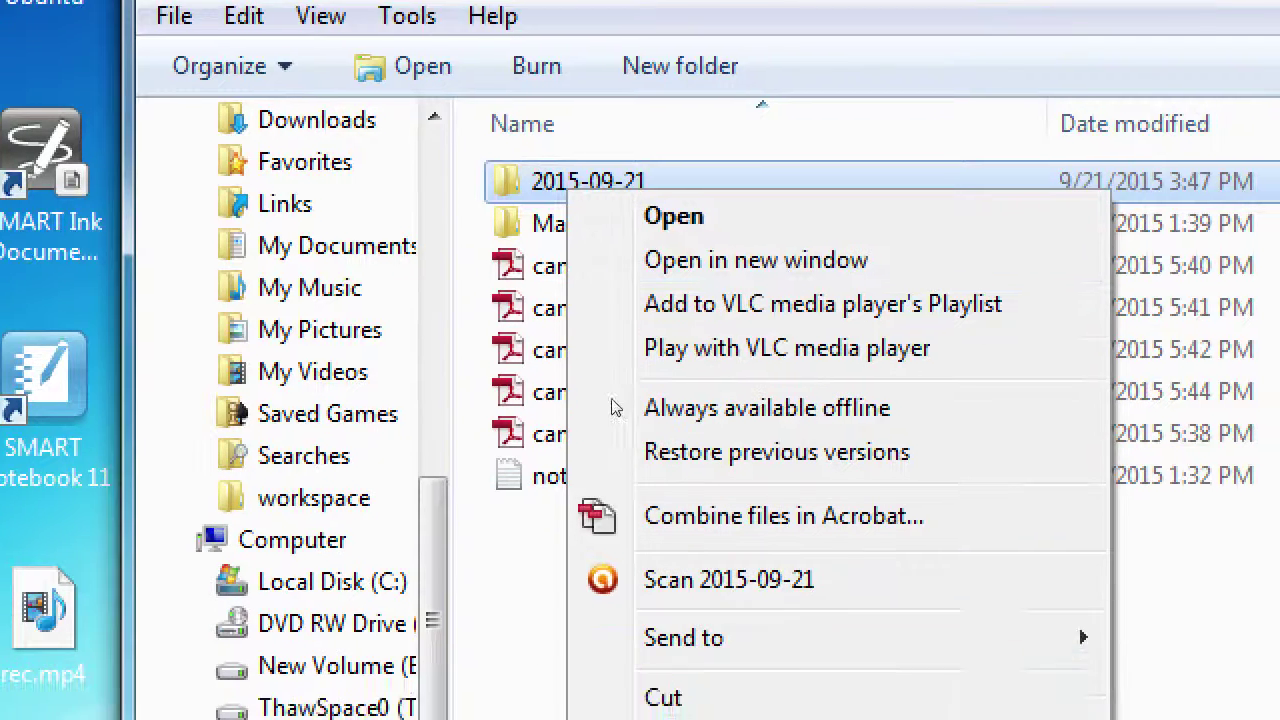
pyautogui.press('Up')
pyautogui.press('Up')
pyautogui.press('Up')
pyautogui.press('Up')
pyautogui.press('Up')
pyautogui.press('Return')
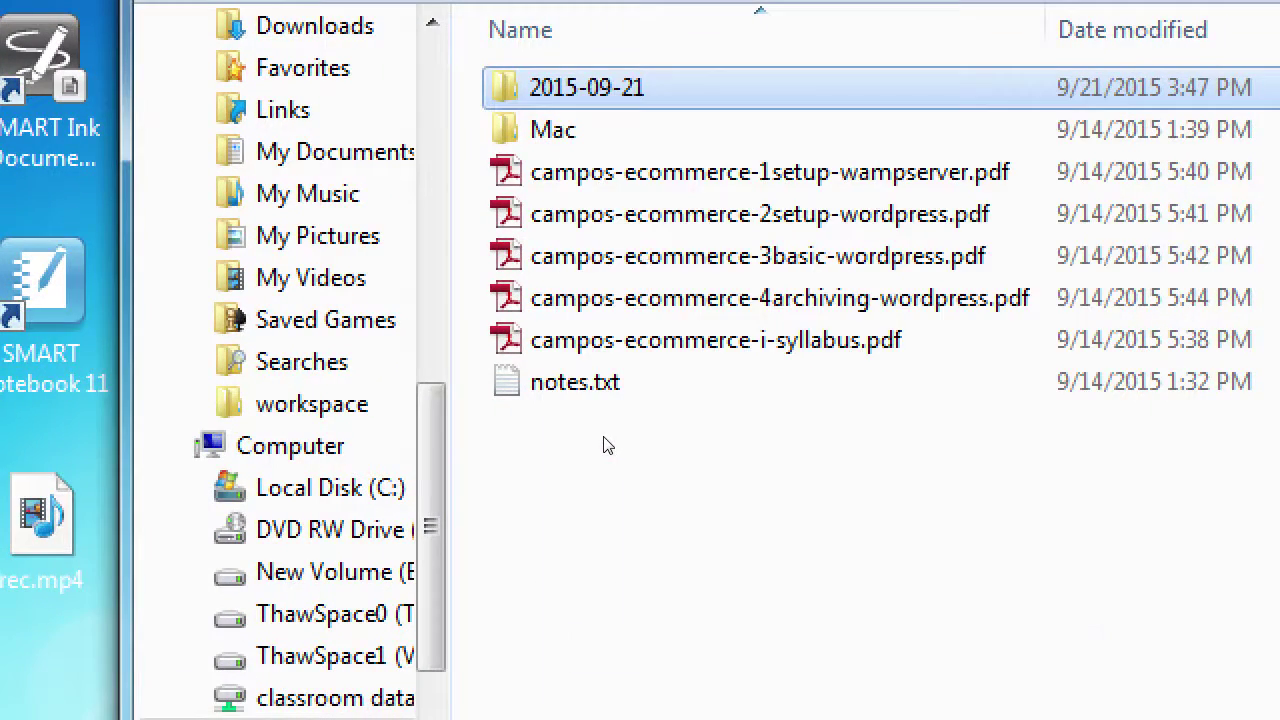
pyautogui.press('super+Left')
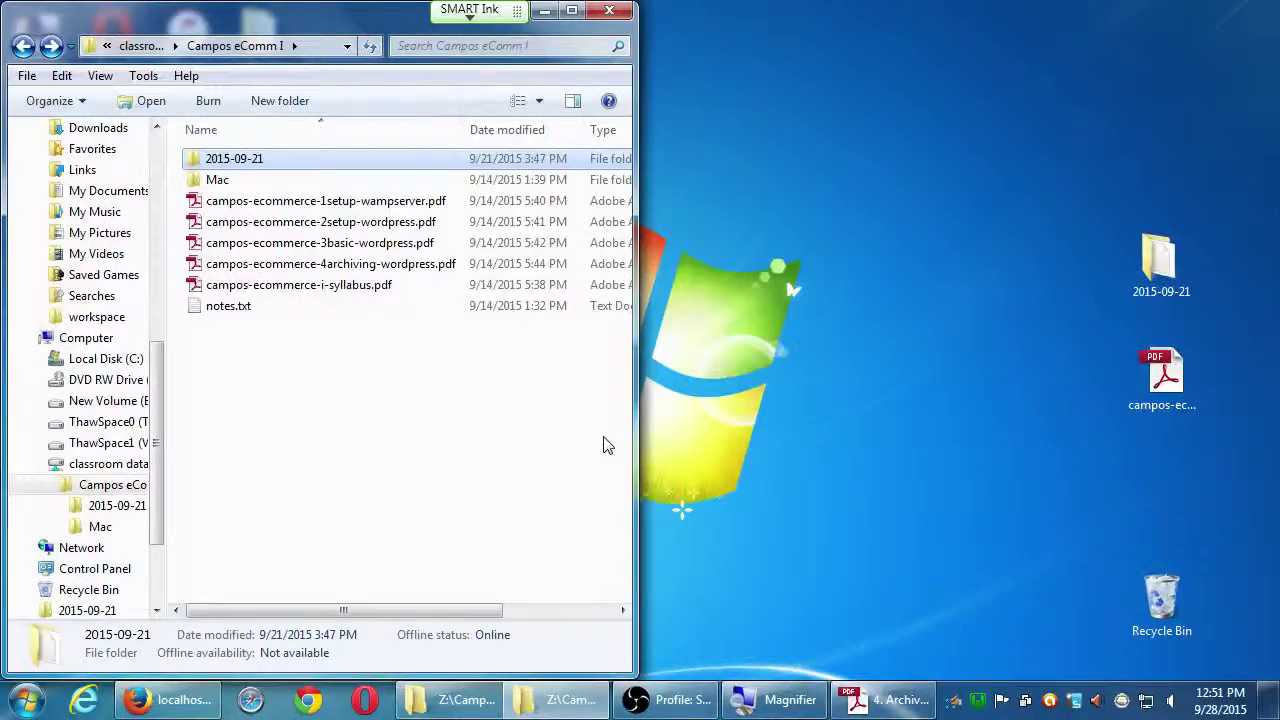
pyautogui.press('super+e')
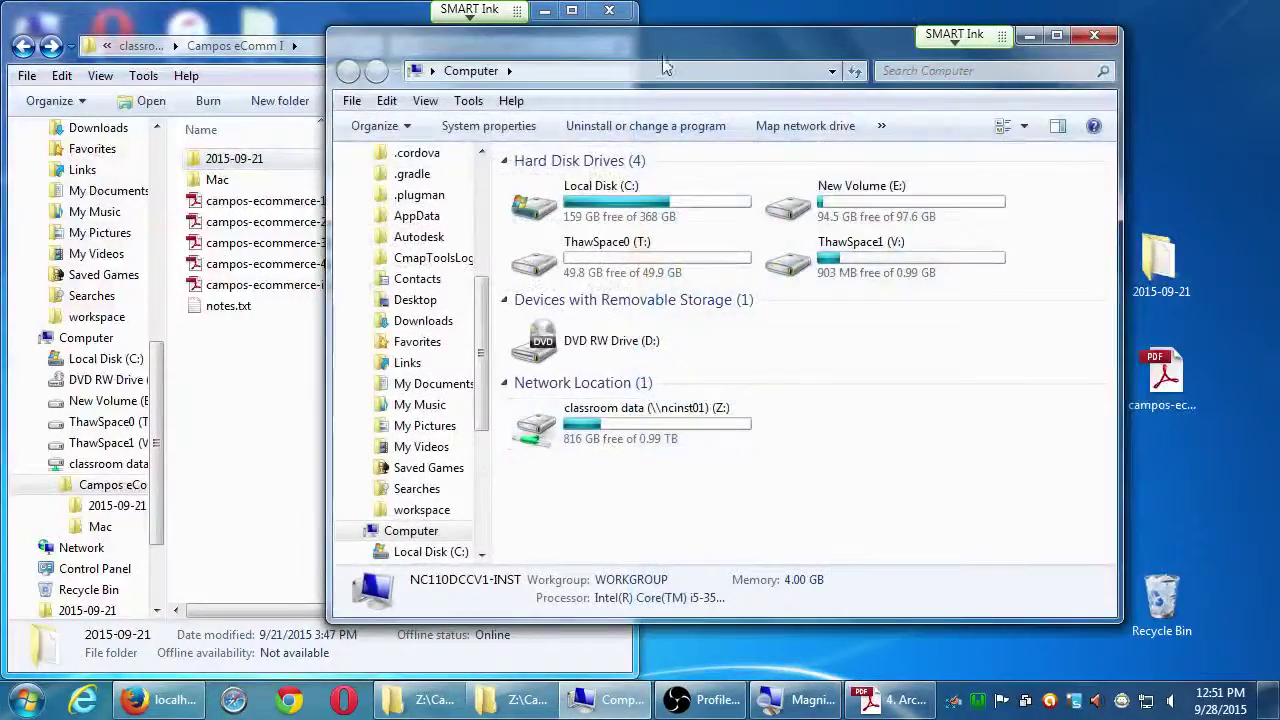
pyautogui.moveTo(675, 49); pyautogui.dragTo(836, 81)
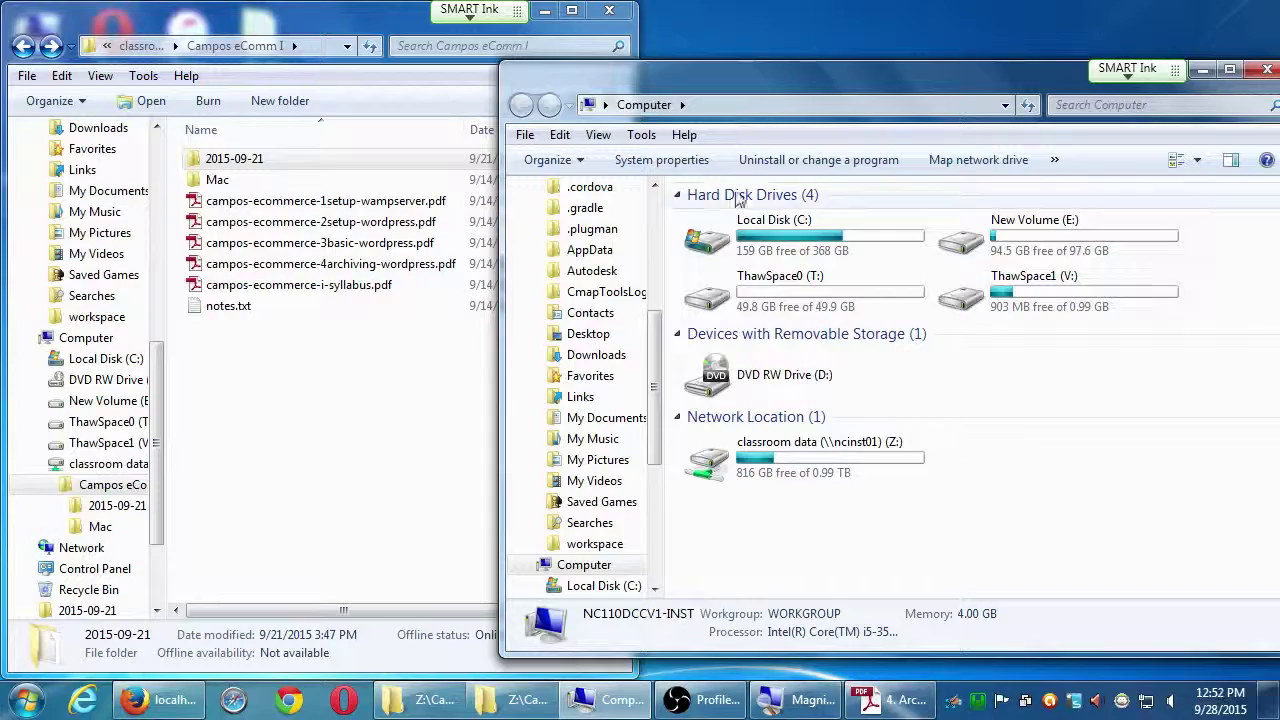
pyautogui.doubleClick(736, 238)
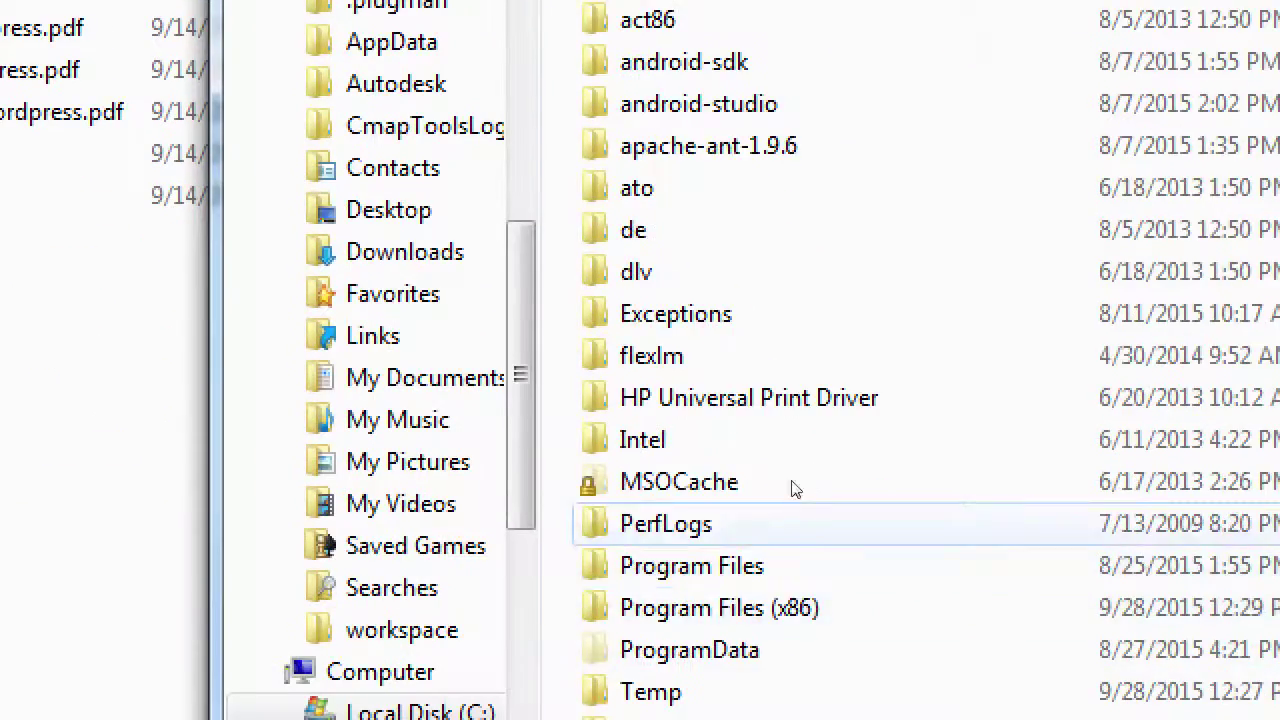
pyautogui.scroll(-3, 817, 488)
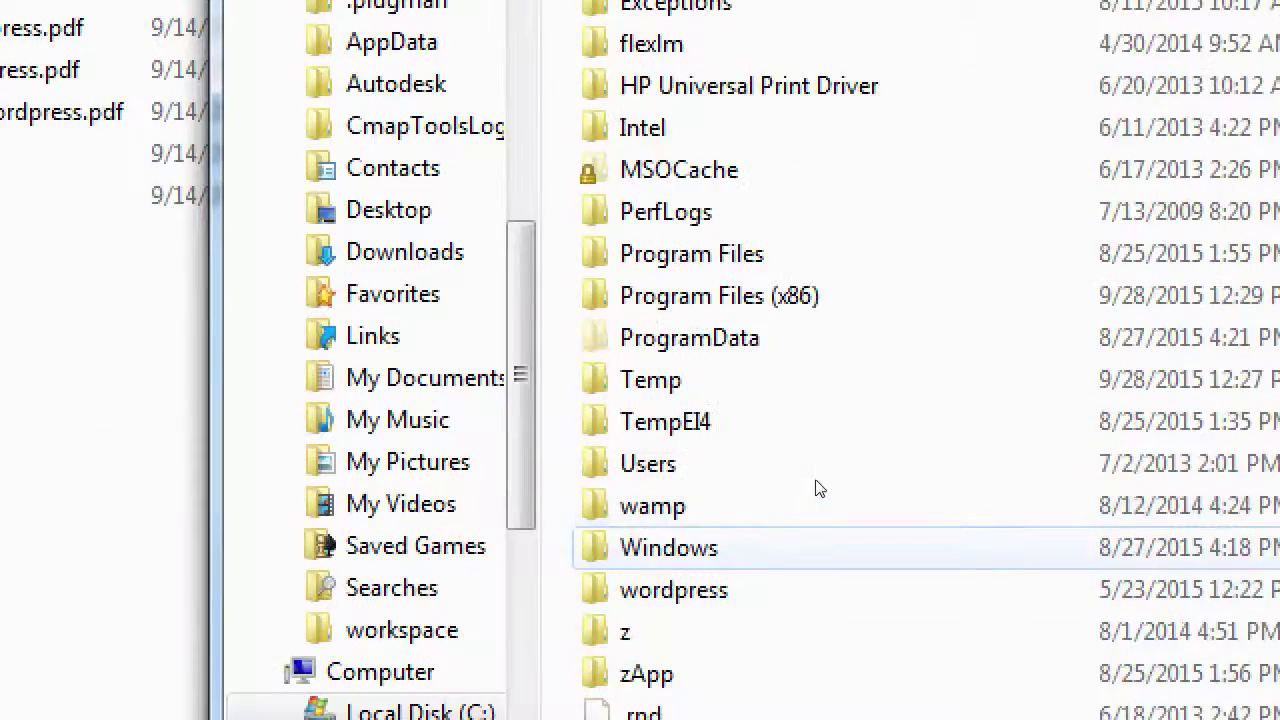
pyautogui.scroll(-2, 817, 488)
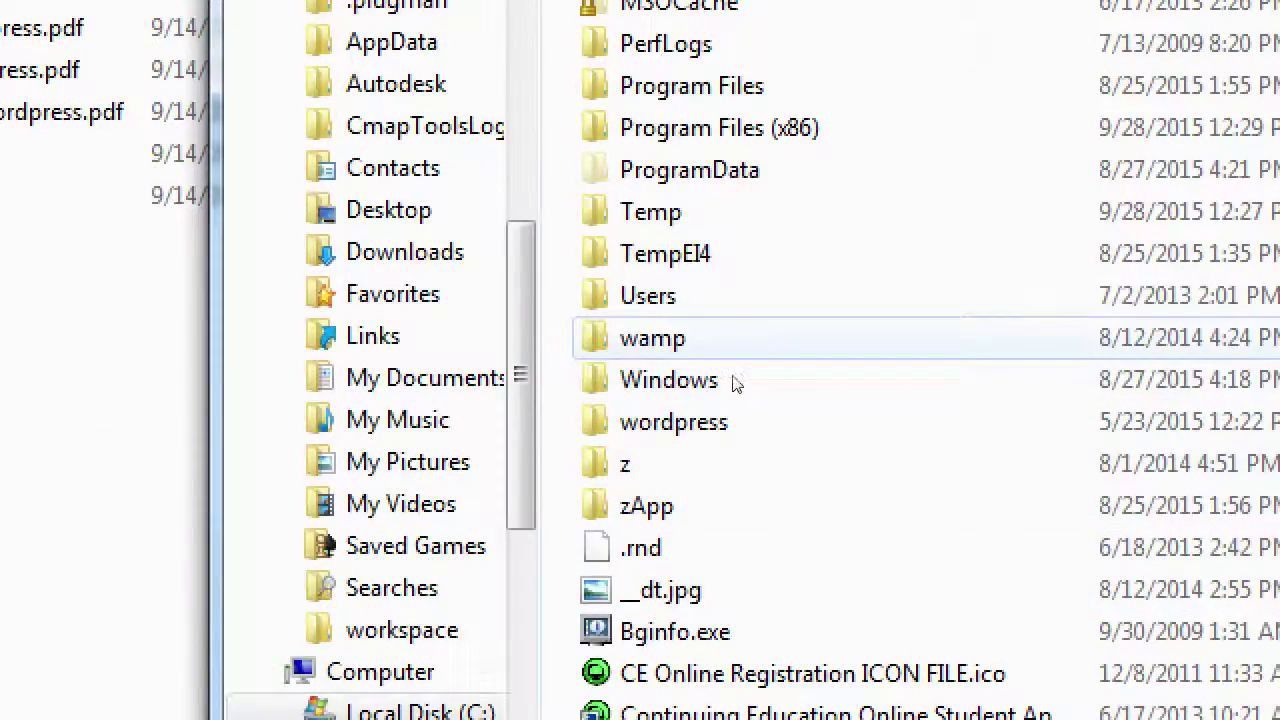
pyautogui.doubleClick(735, 340)
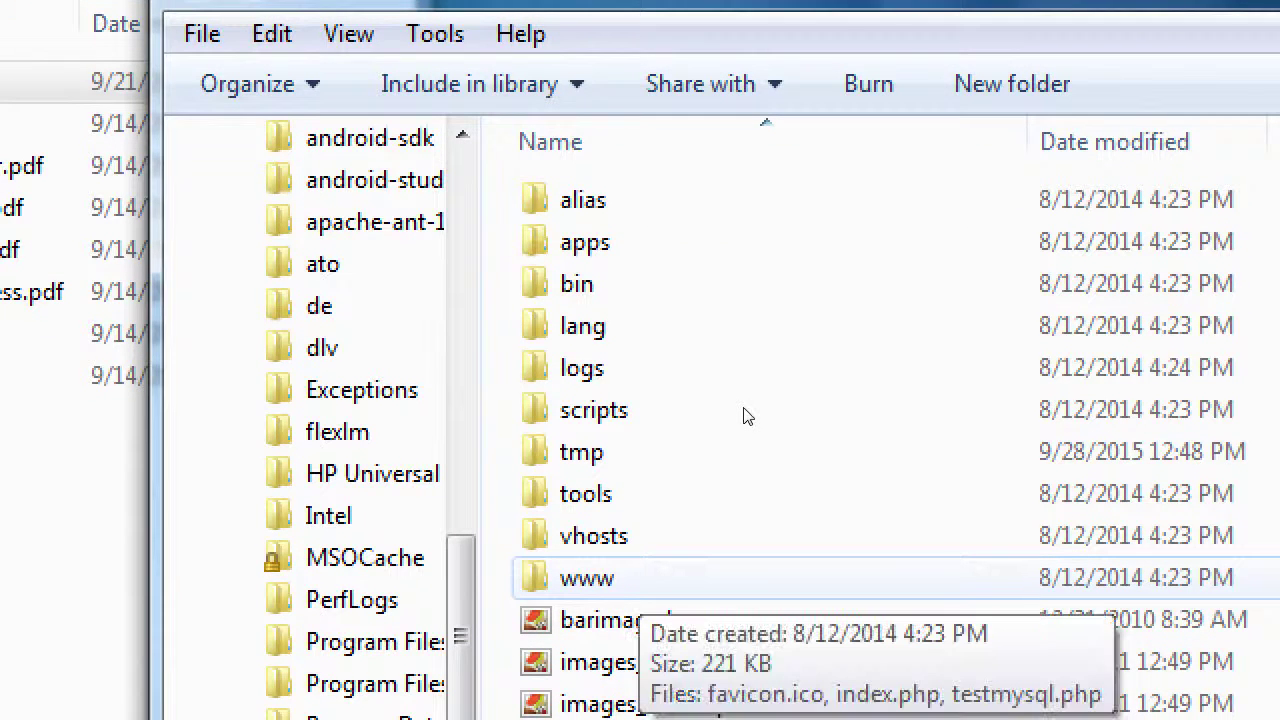
pyautogui.press('Return')
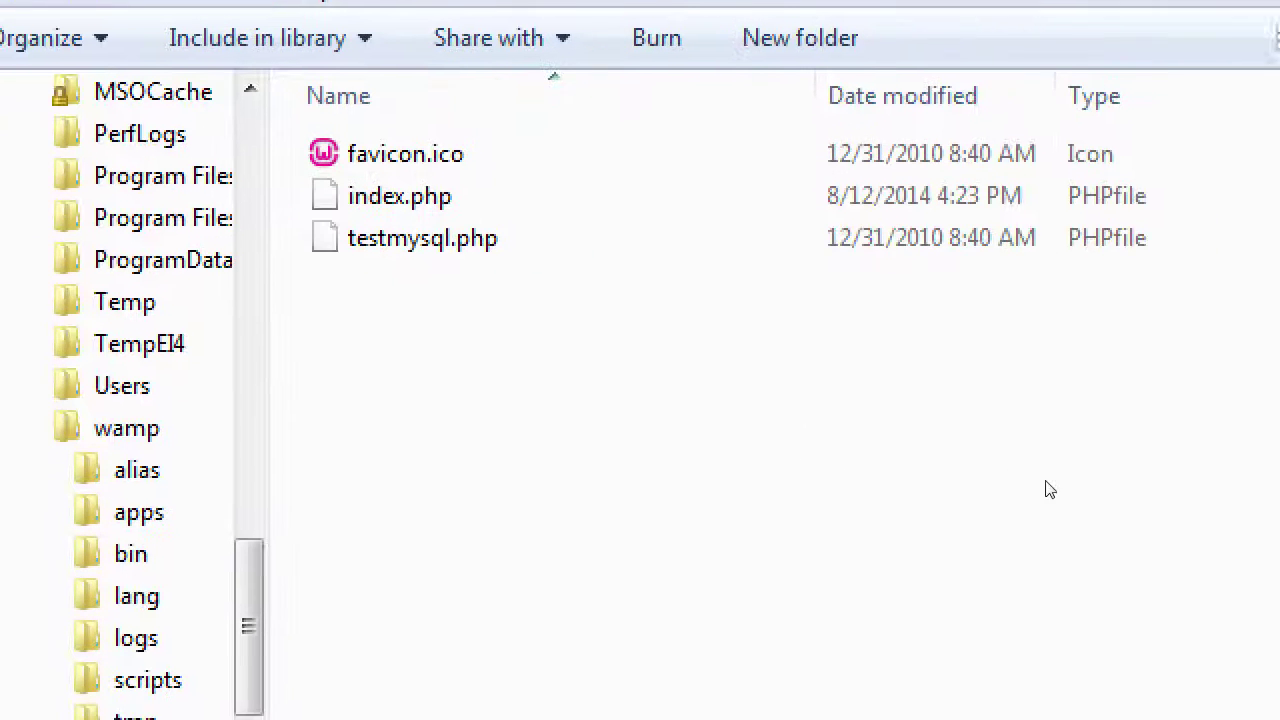
# Paste the copied 2015-09-21 folder into C:\wamp\www, then bring the Duplicator guide PDF forward.
pyautogui.rightClick(817, 378)
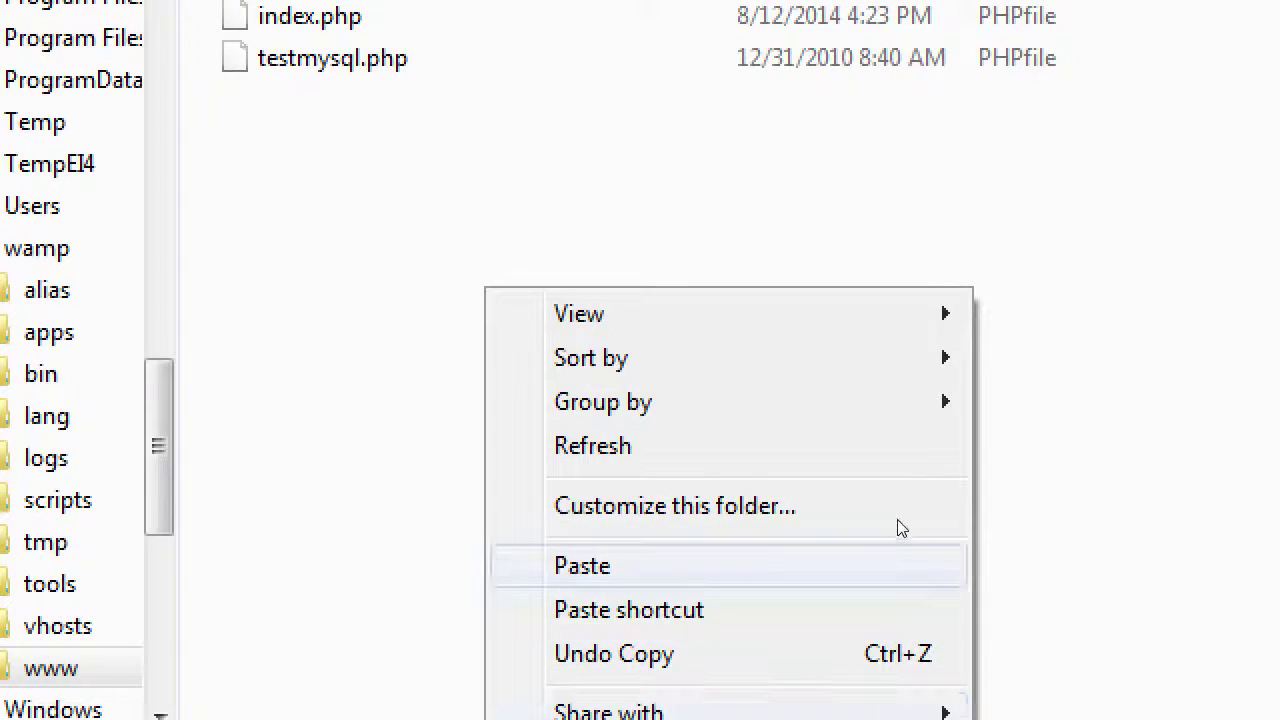
pyautogui.click(900, 560)
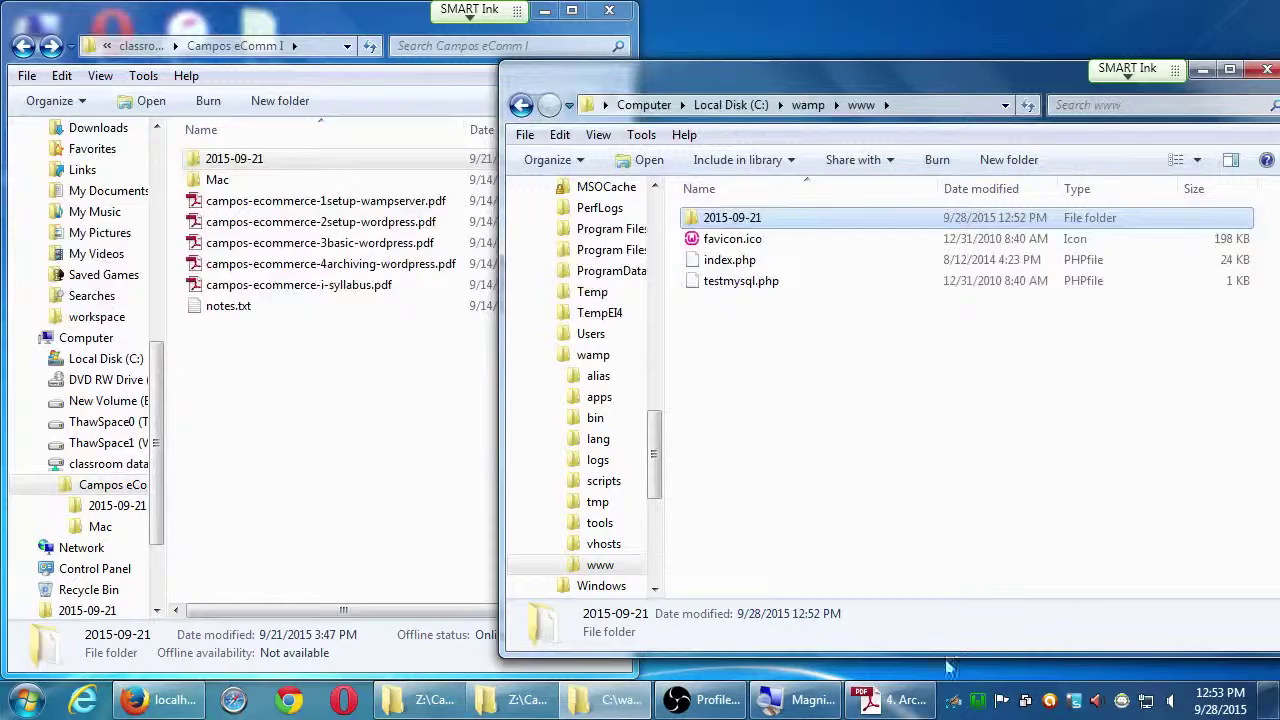
pyautogui.click(888, 699)
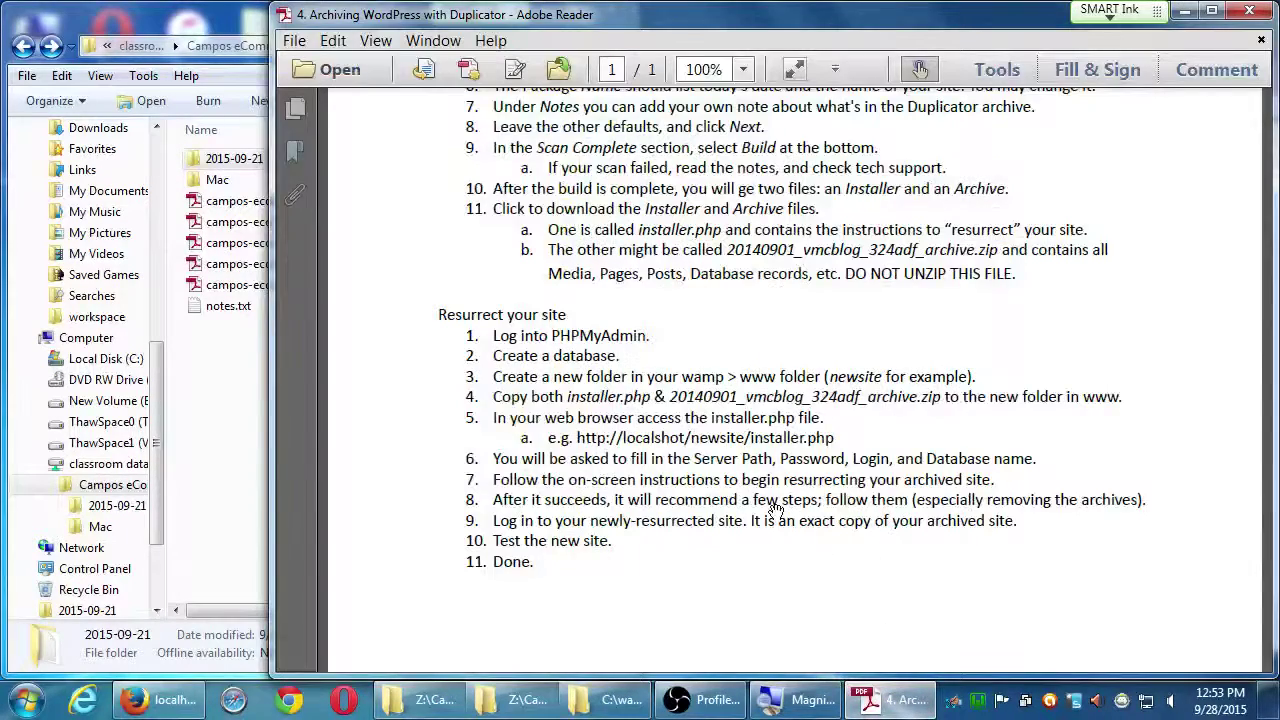
# Zoom the Duplicator guide to 125% to read the Resurrect your site steps, then minimize it.
pyautogui.scroll(2, 760, 500)
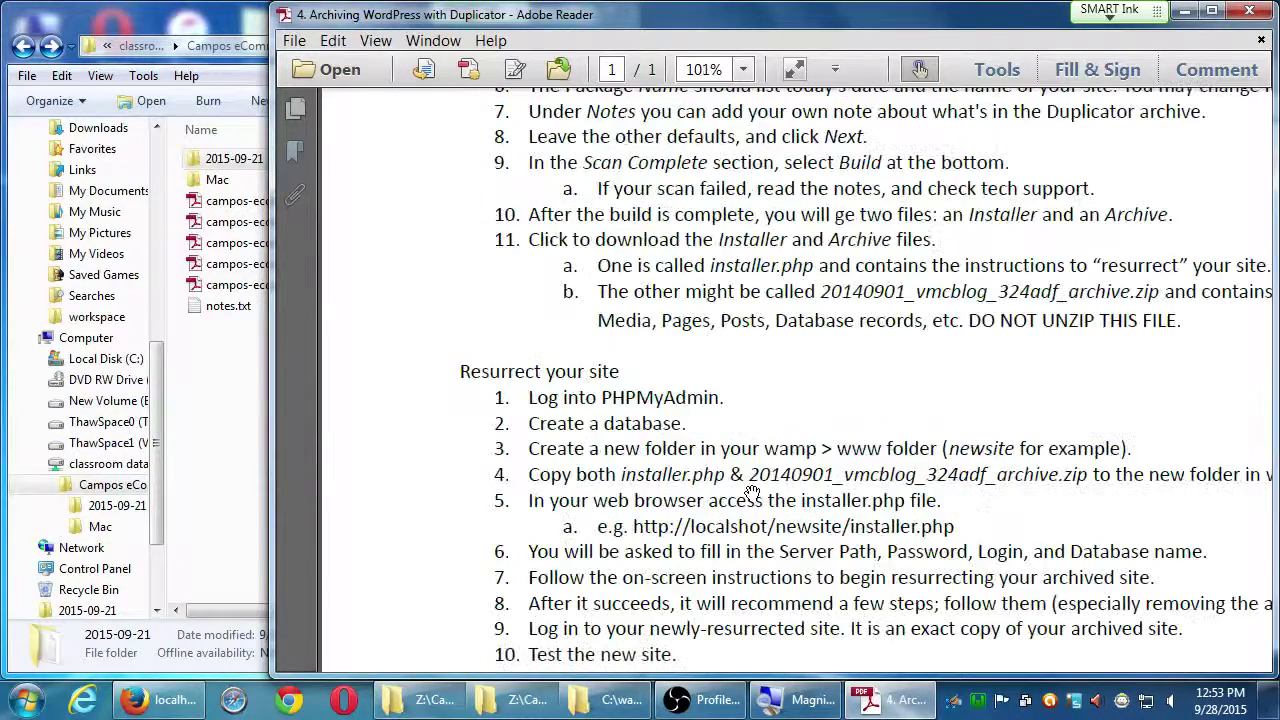
pyautogui.moveTo(710, 482); pyautogui.dragTo(670, 412)
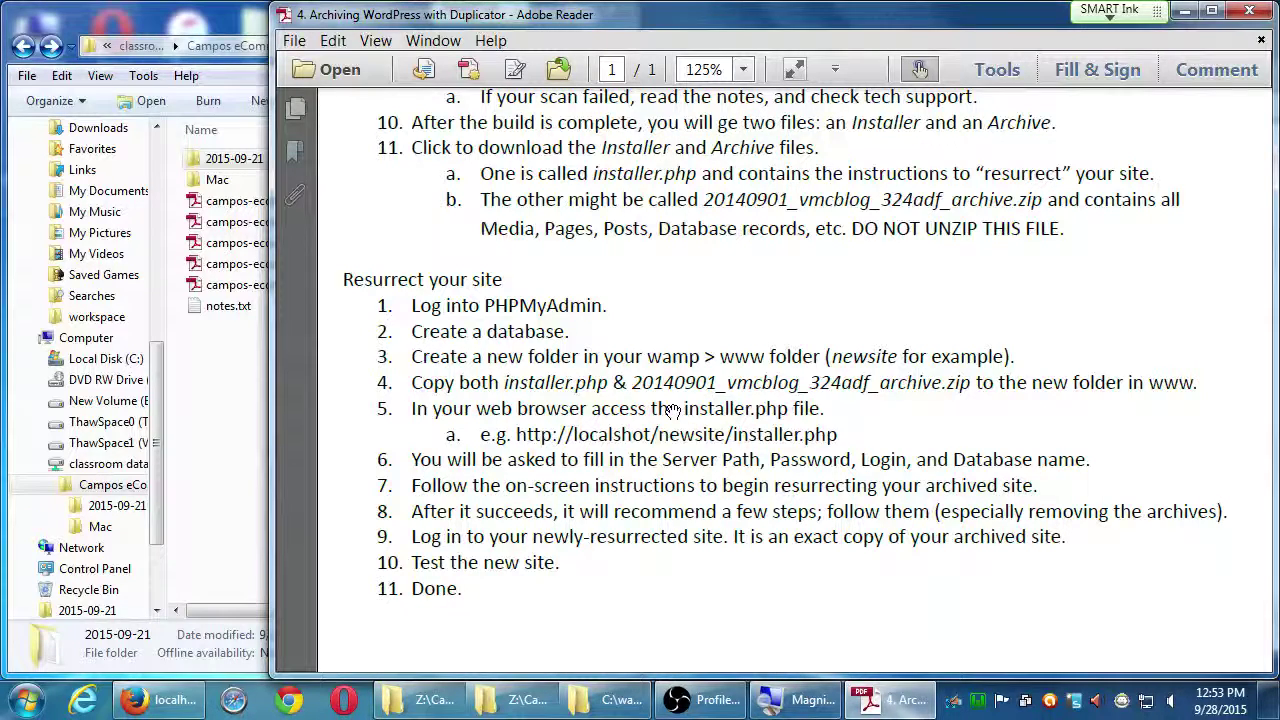
pyautogui.click(1180, 11)
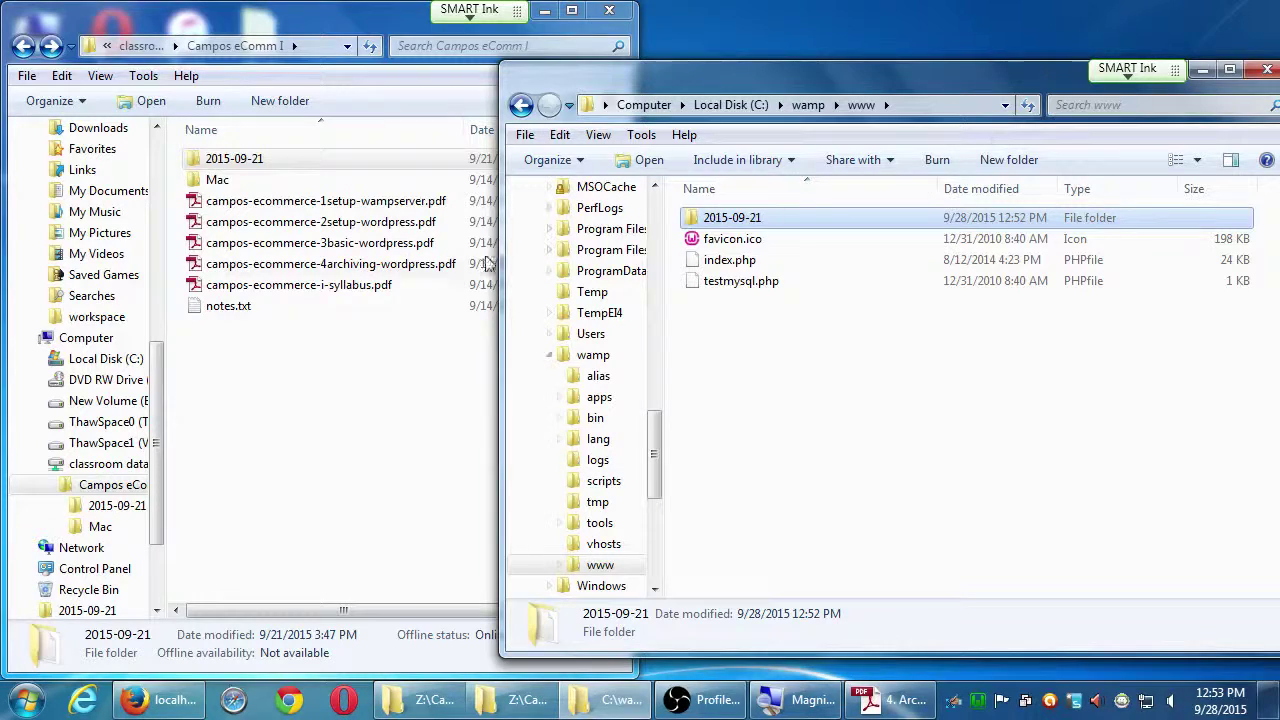
# Rename the pasted 2015-09-21 folder to 'wordpress' and open it to show the zip and installer.php.
pyautogui.click(855, 363)
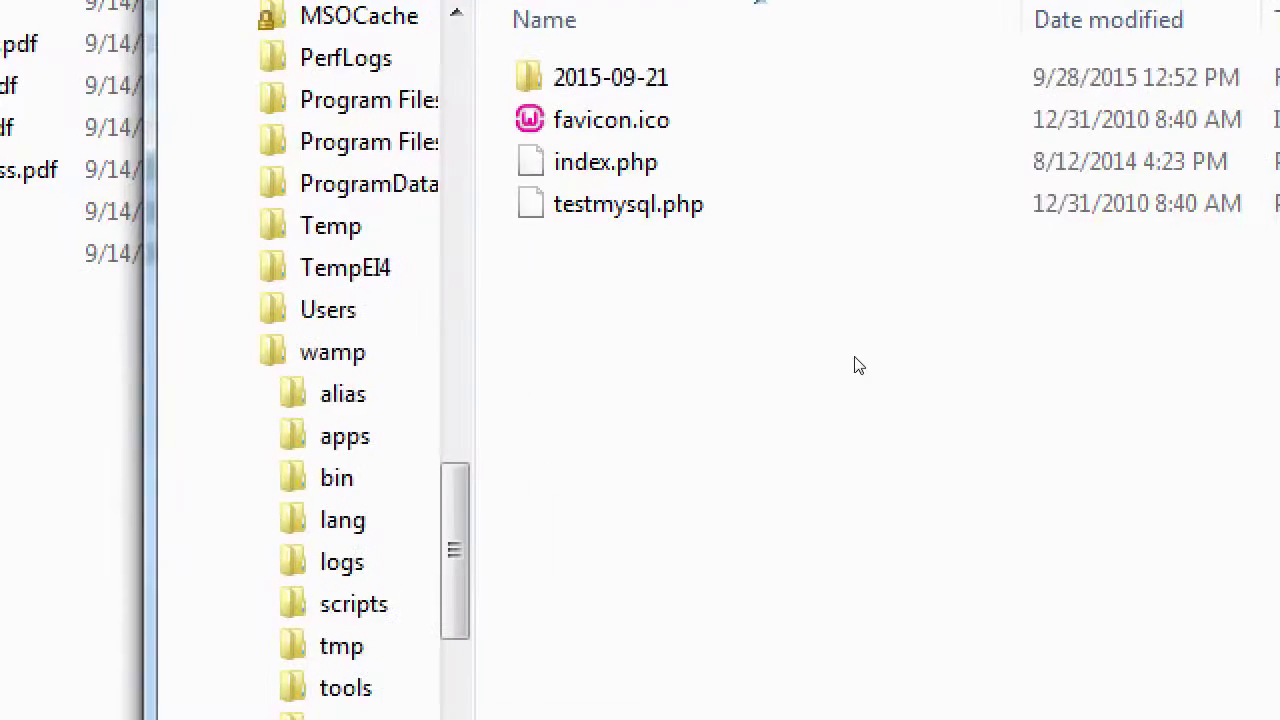
pyautogui.press('Down')
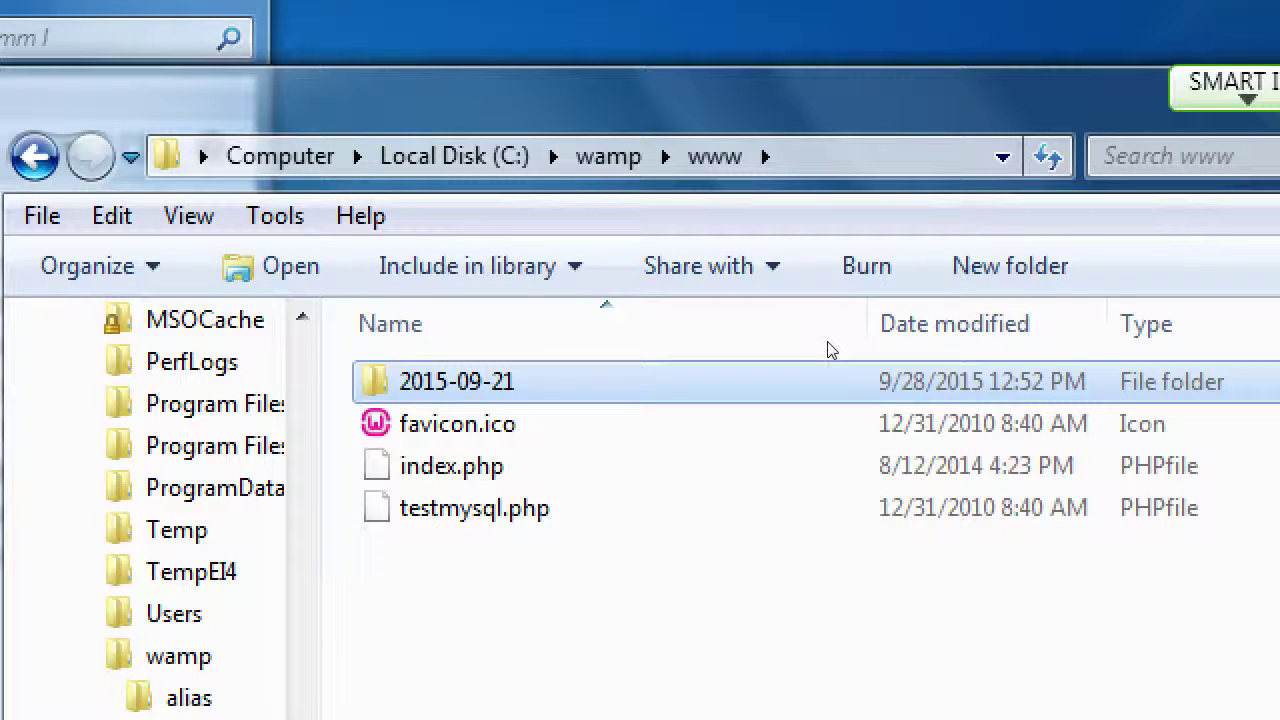
pyautogui.press('F2')
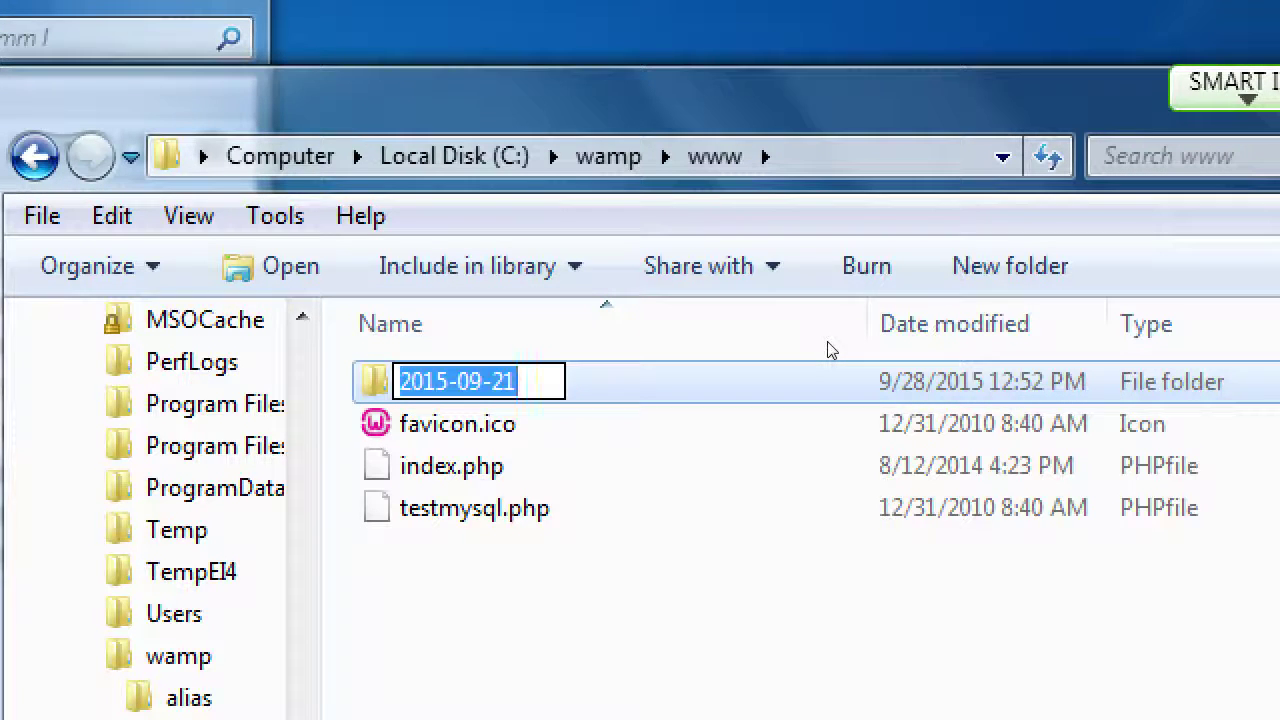
pyautogui.write('wordpress')
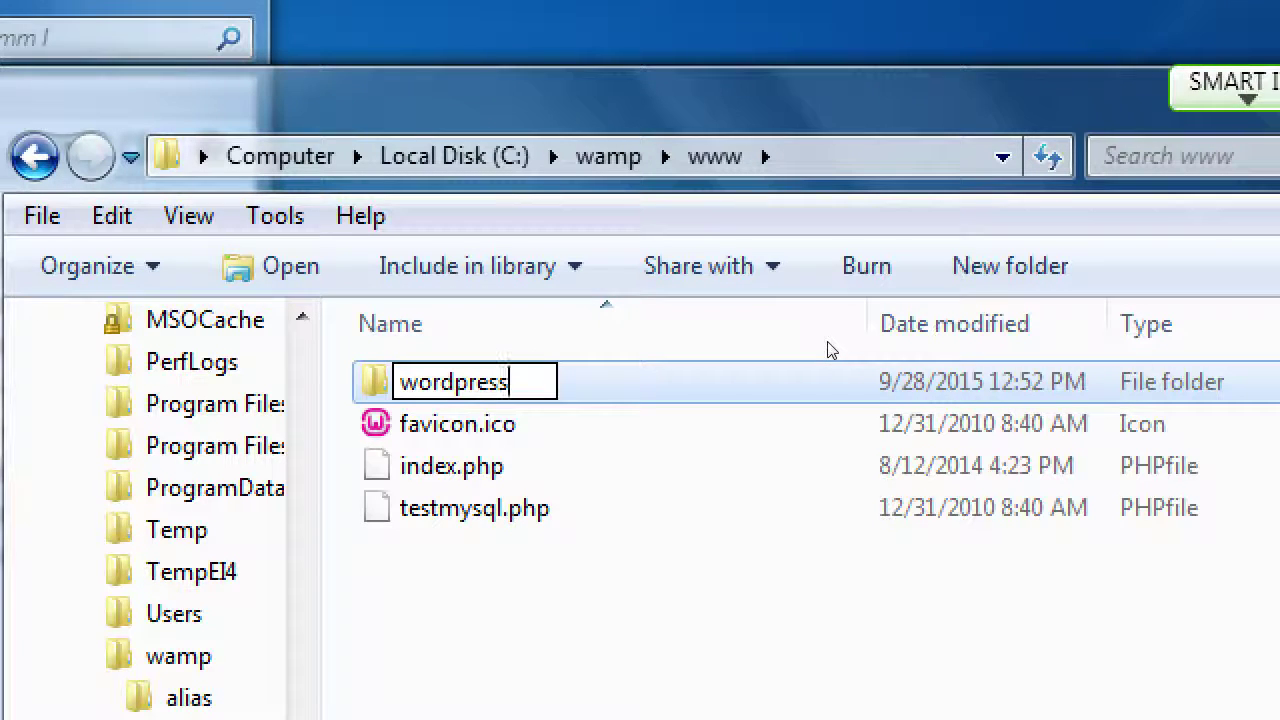
pyautogui.press('Return')
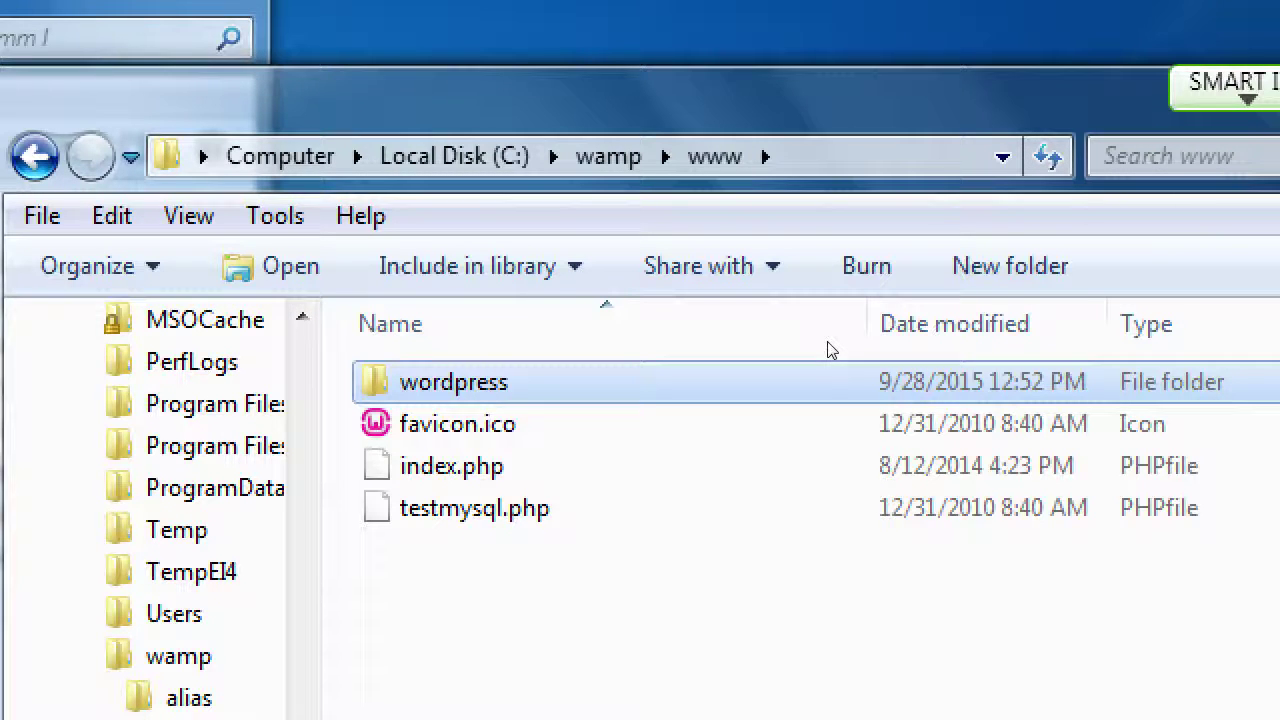
pyautogui.press('Return')
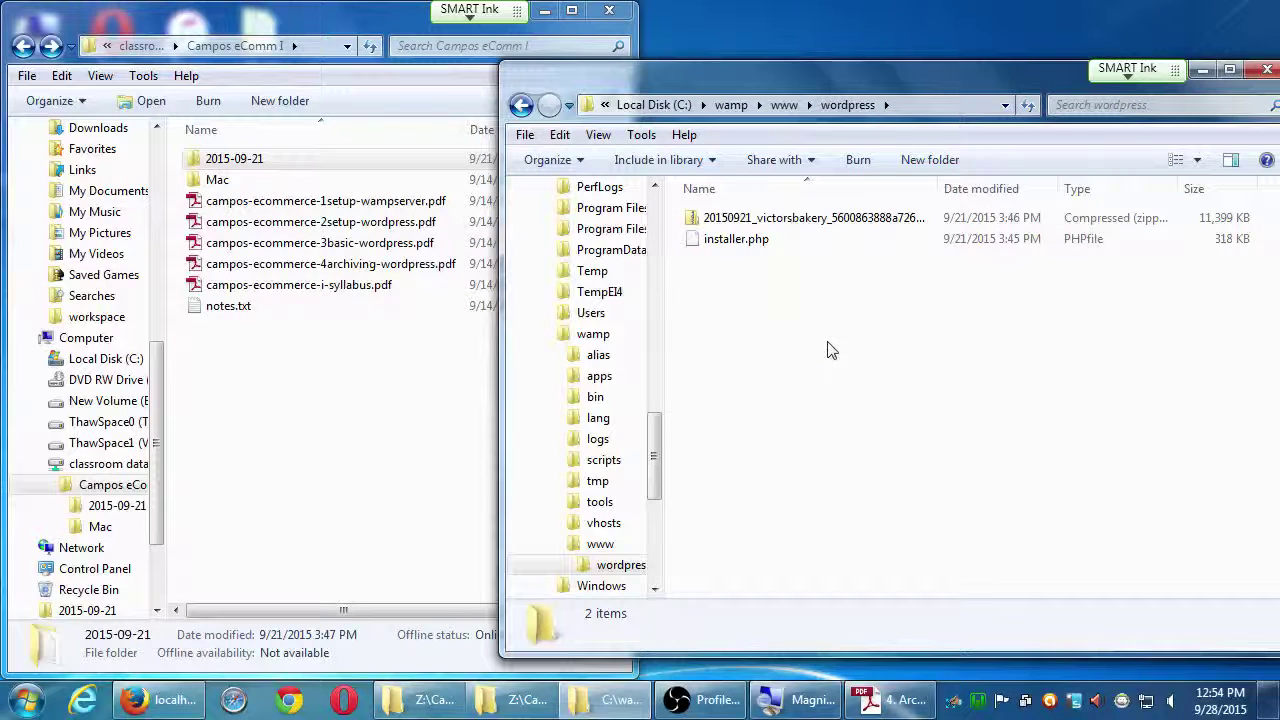
# Restore the Archiving WordPress with Duplicator guide from the taskbar.
pyautogui.click(888, 704)
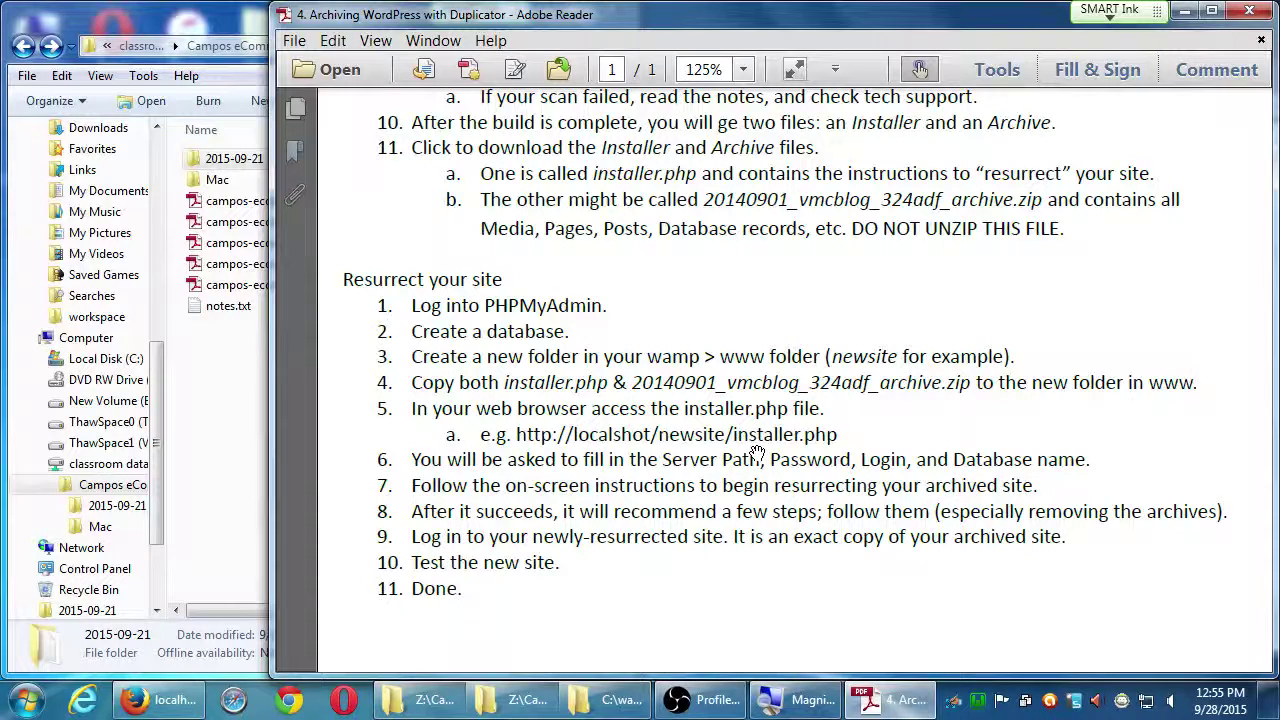
# Switch to Firefox and load localhost/wordpress/installer.php.
pyautogui.click(158, 699)
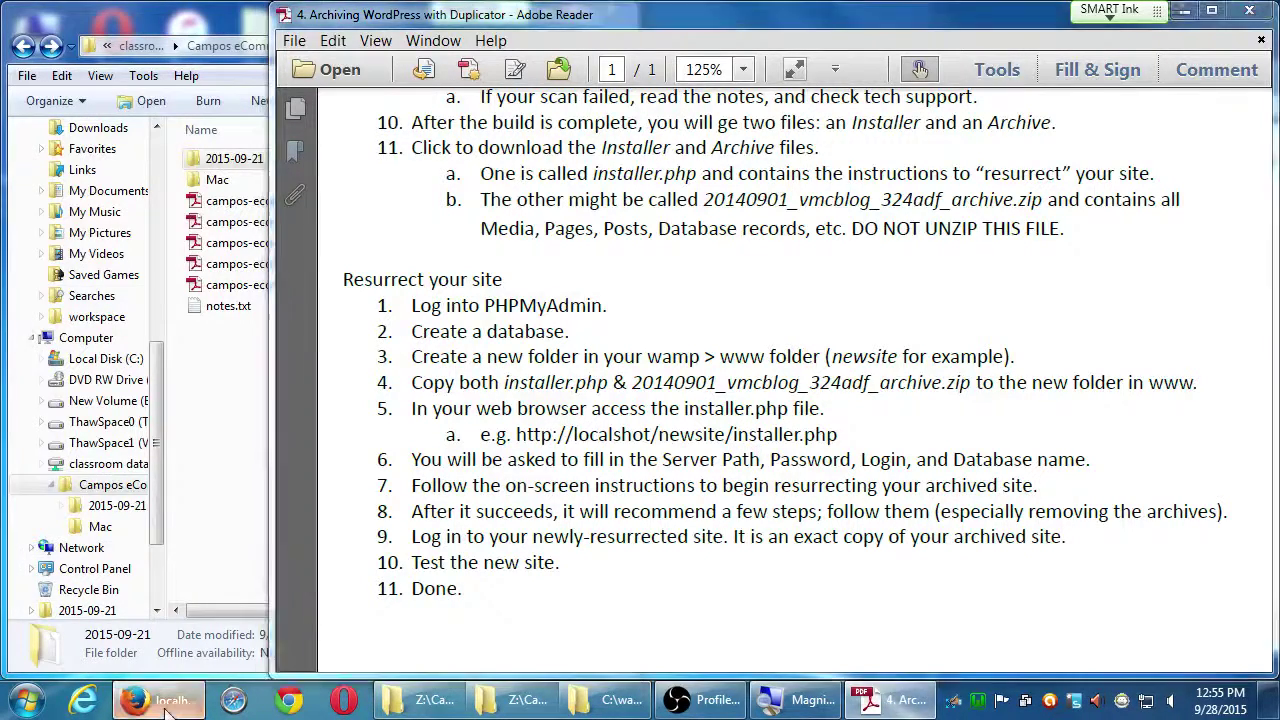
pyautogui.click(305, 45)
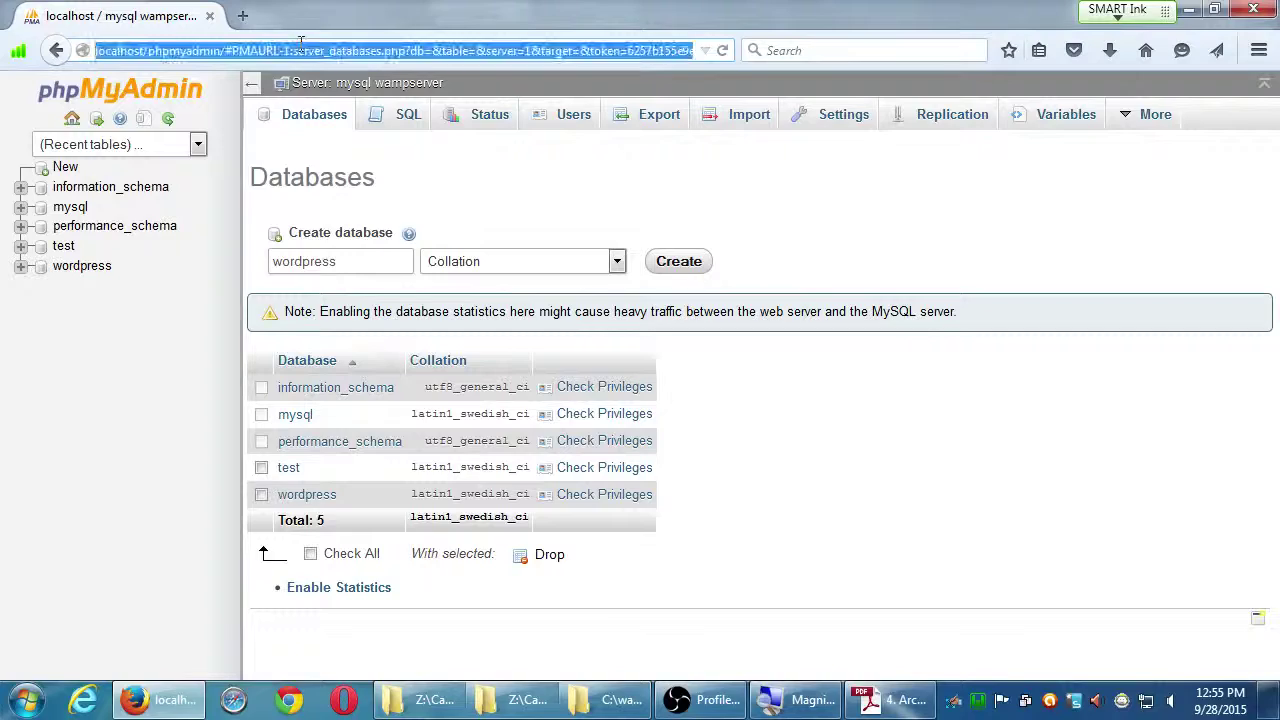
pyautogui.write('localhost/w')
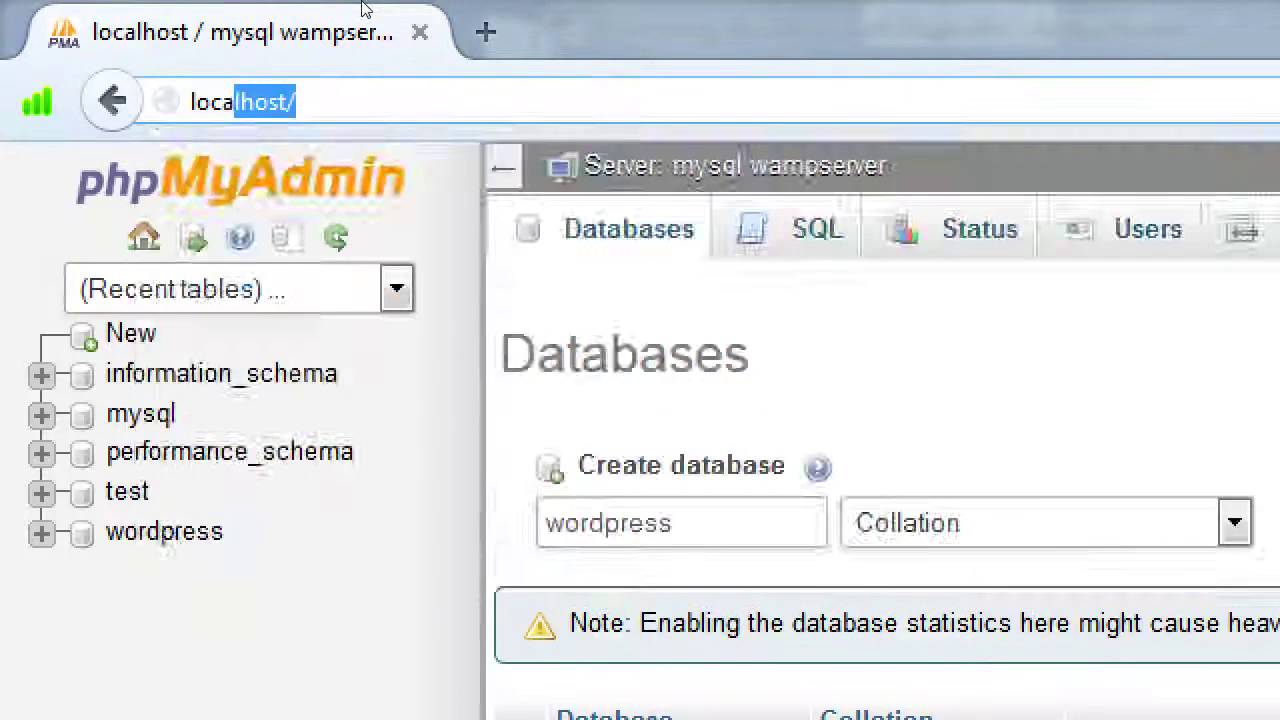
pyautogui.write('ord')
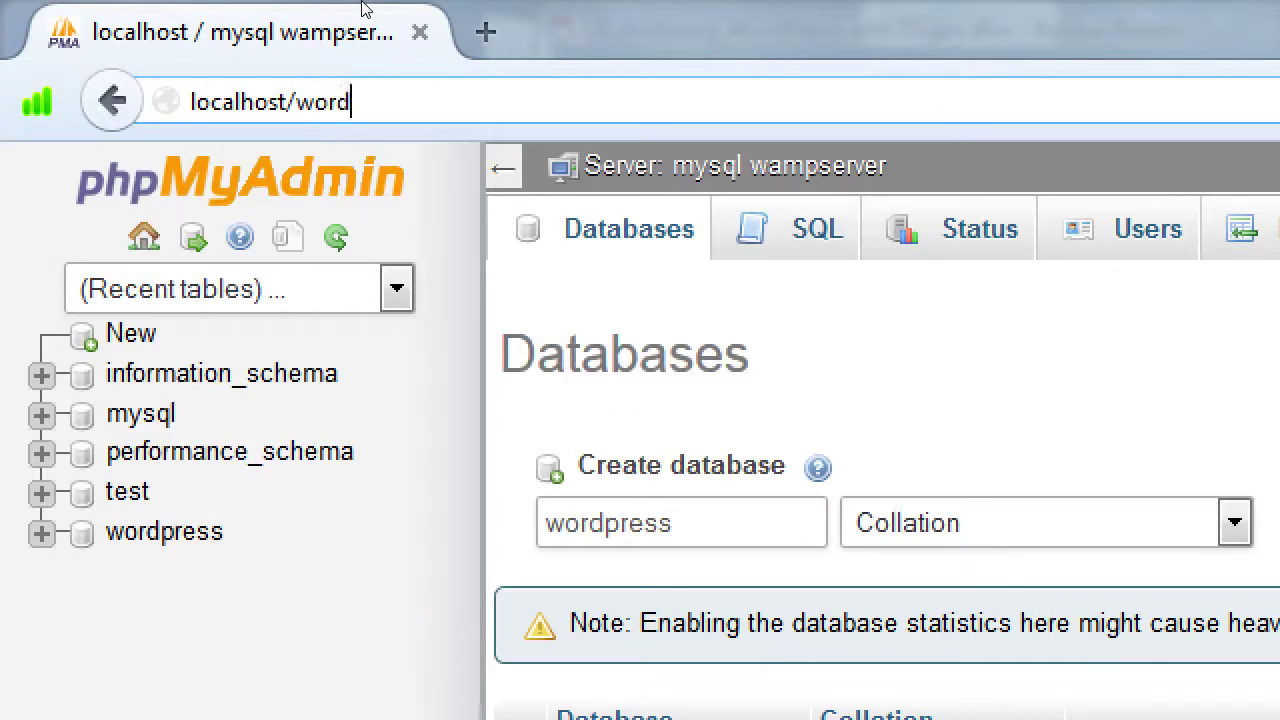
pyautogui.write('press/installer.php')
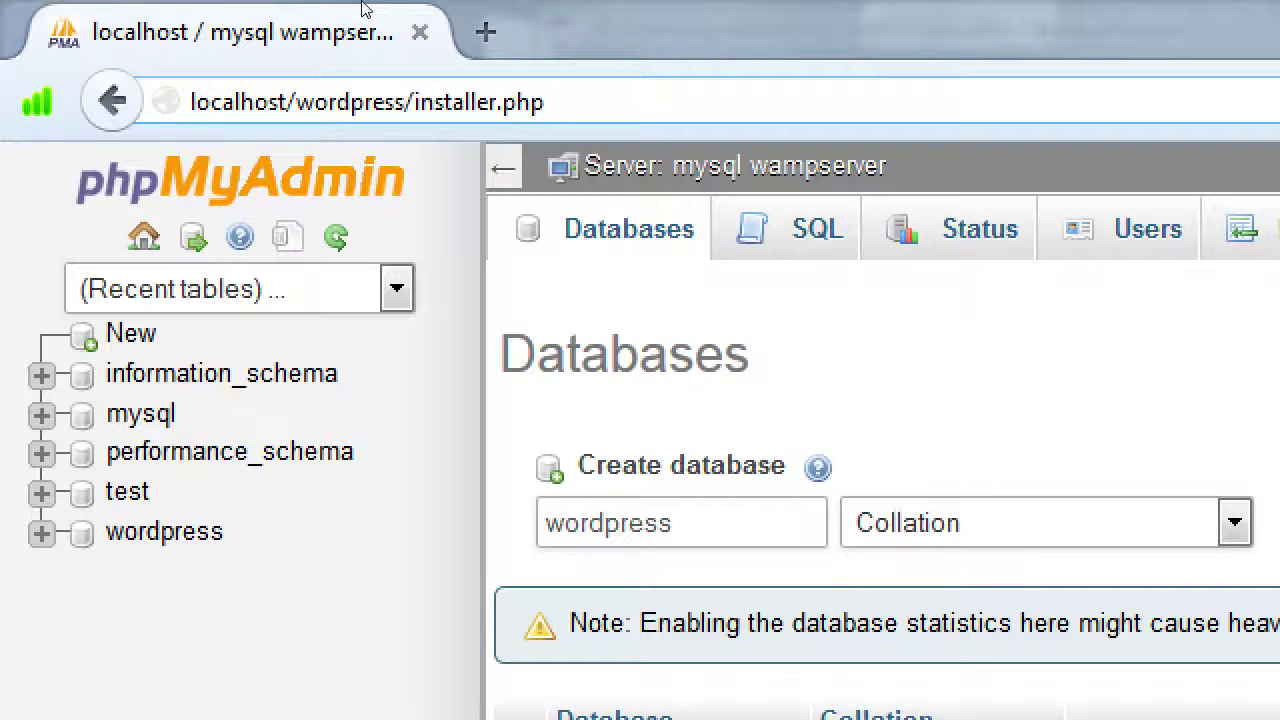
pyautogui.press('Return')
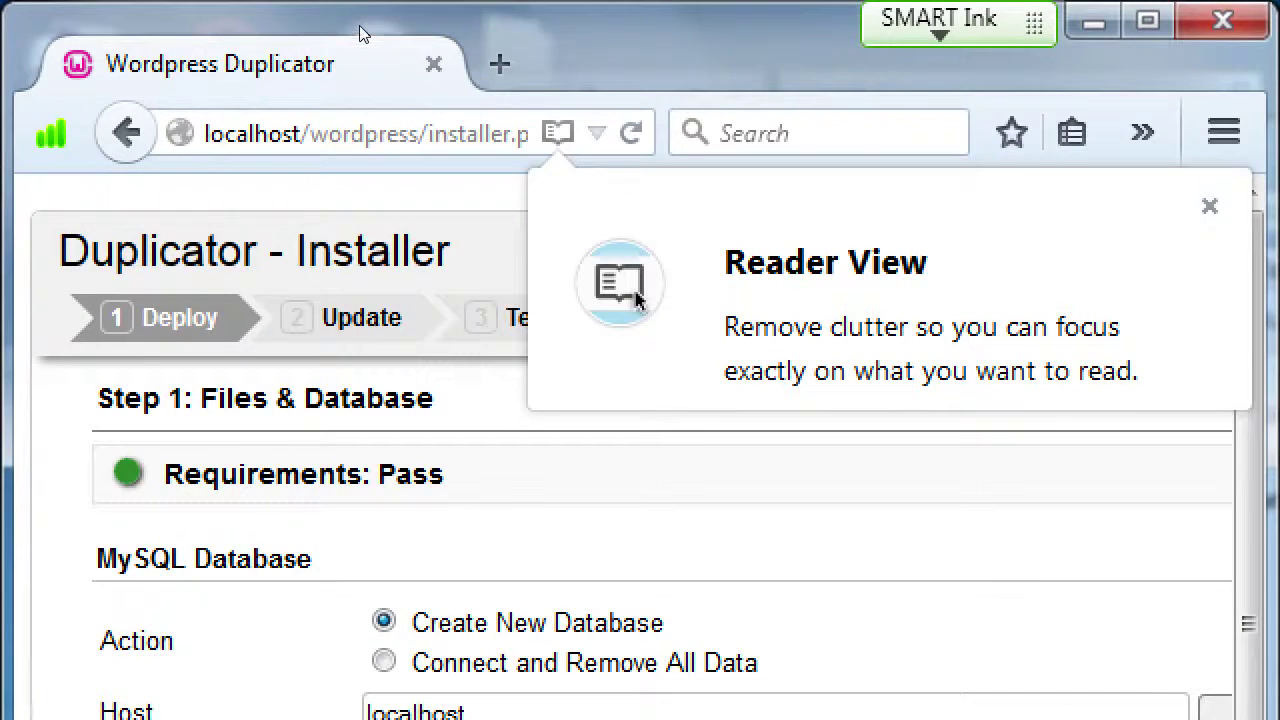
# Return Explorer to C:\wamp\www and maximize the Duplicator installer in Firefox.
pyautogui.doubleClick(359, 25)
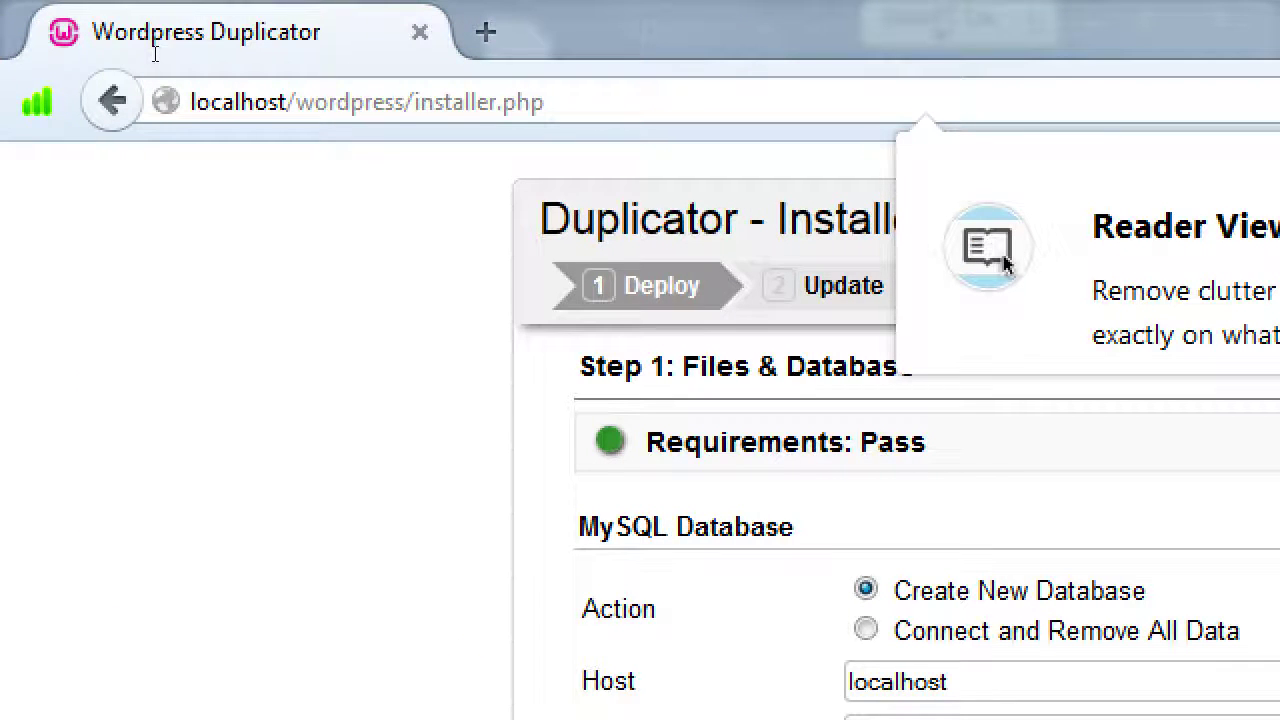
pyautogui.doubleClick(155, 54)
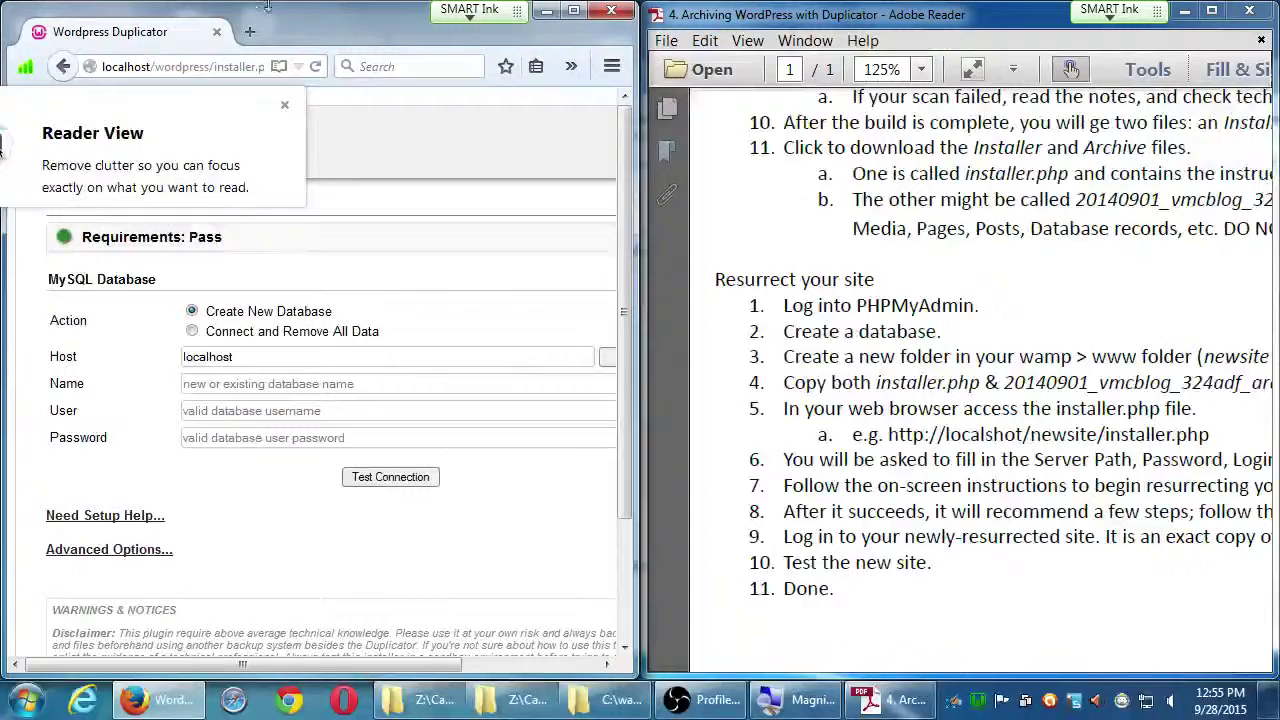
pyautogui.click(626, 703)
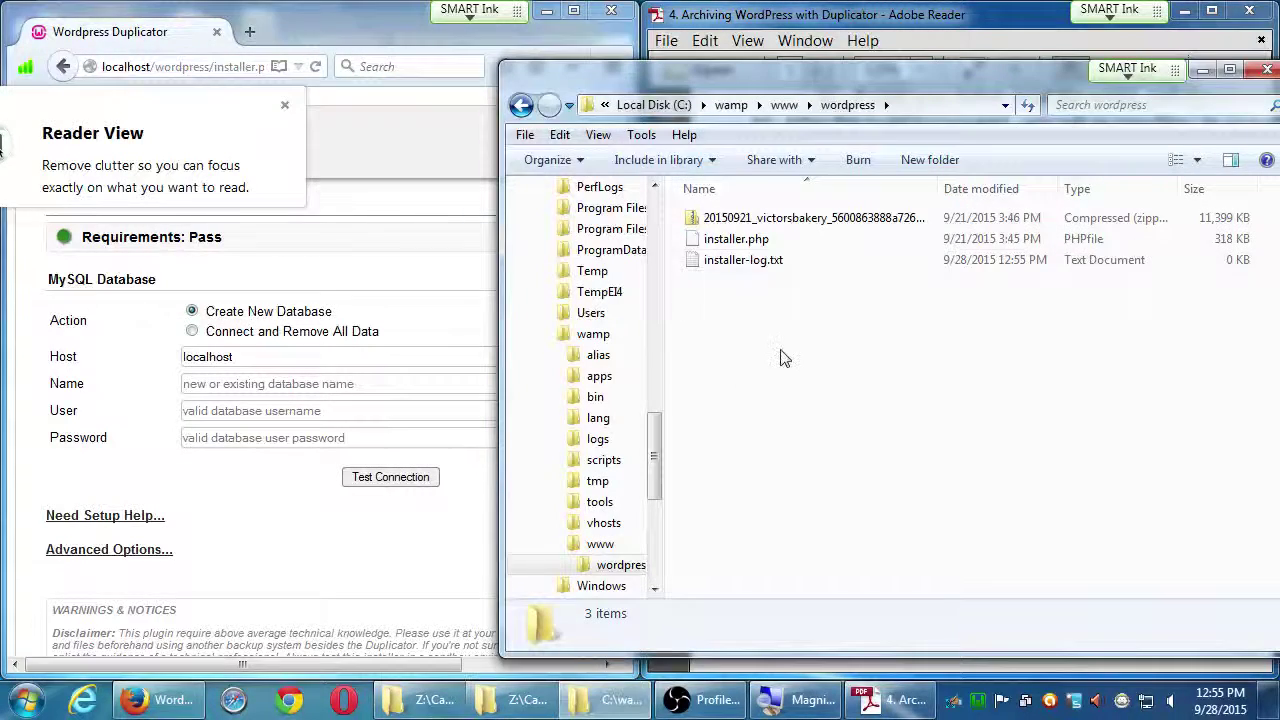
pyautogui.press('BackSpace')
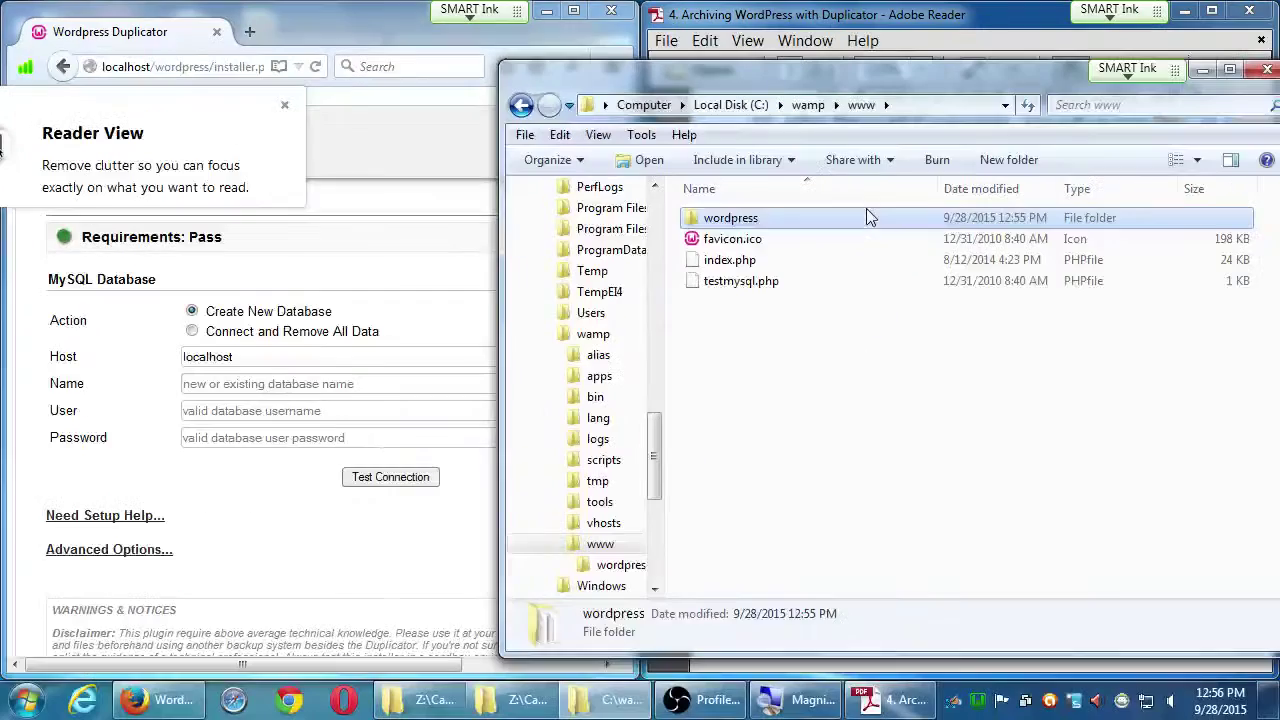
pyautogui.click(573, 10)
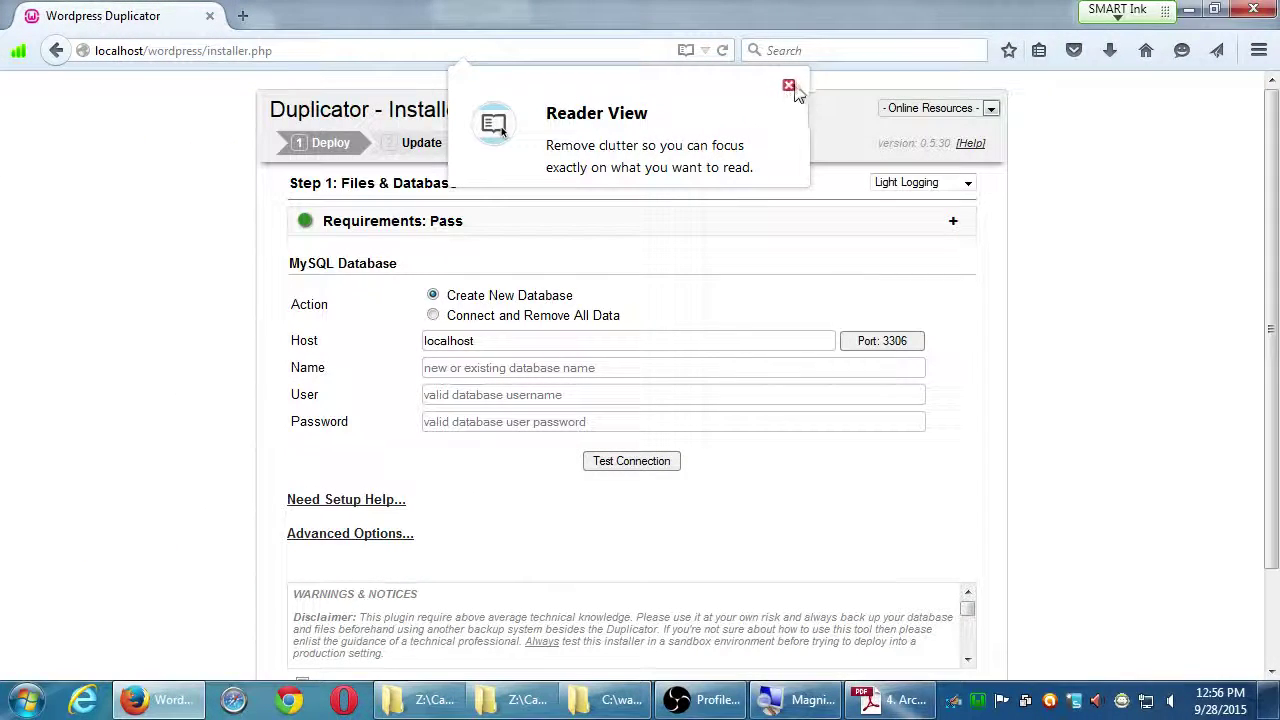
# Close the Reader View tip covering the installer's Step 1 form.
pyautogui.click(679, 88)
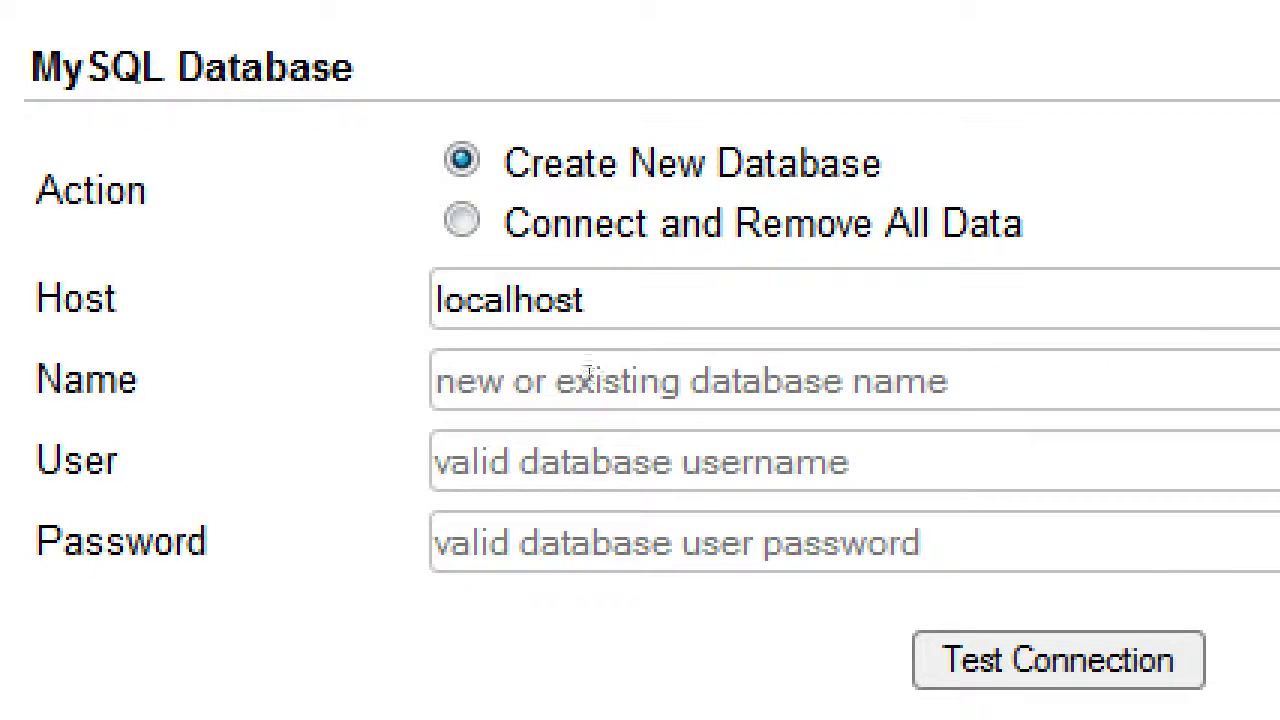
# Enter 'wordpress' as the database Name and snap Firefox to the left half.
pyautogui.click(513, 377)
pyautogui.write('wordpre')
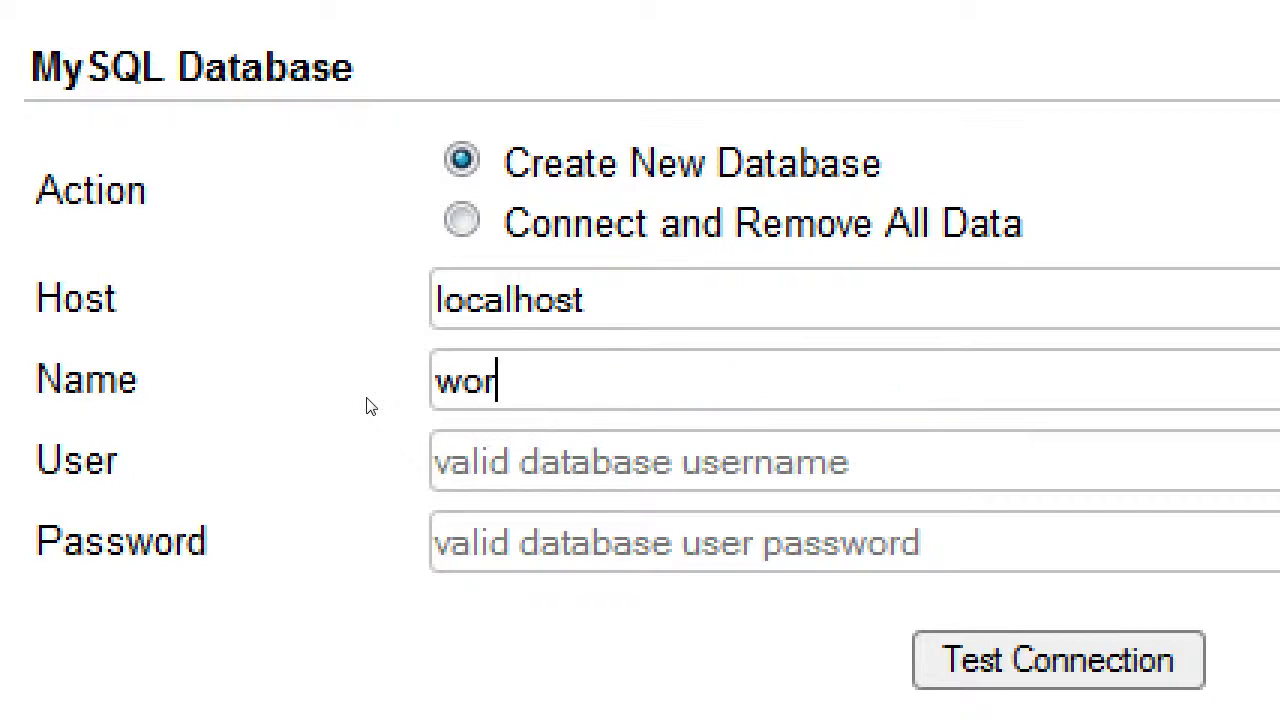
pyautogui.write('ss')
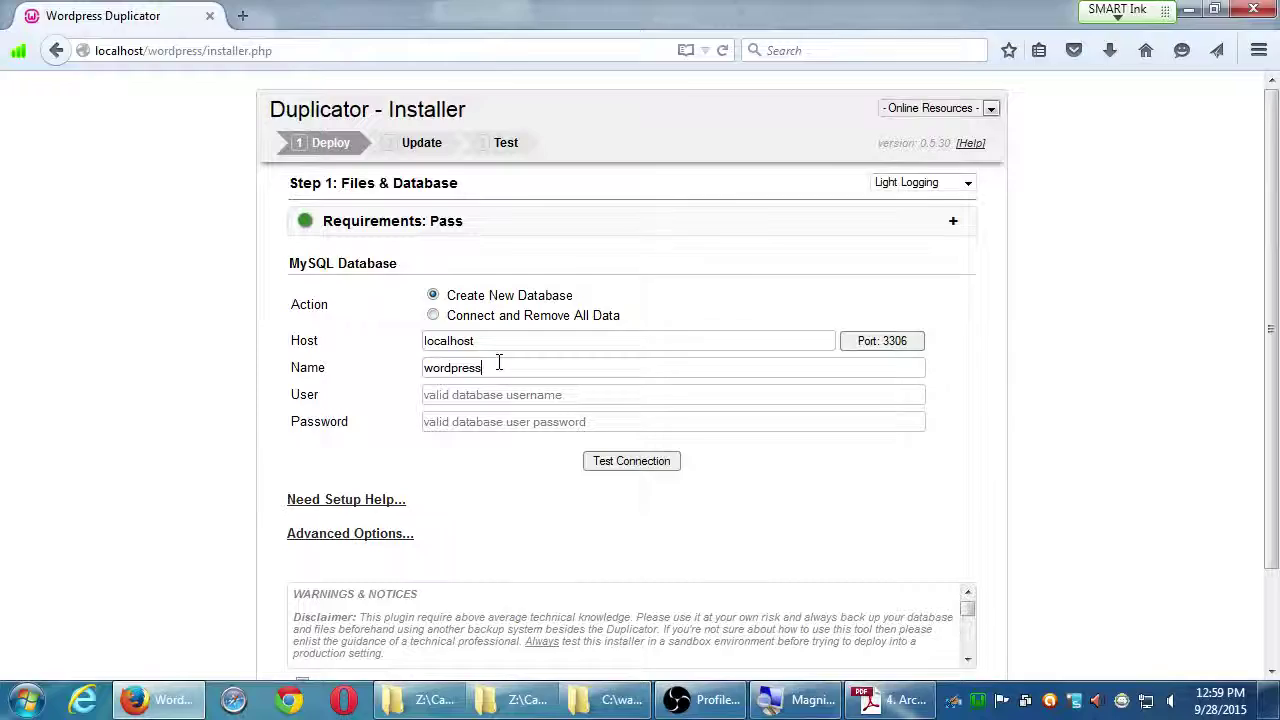
pyautogui.press('super+Left')
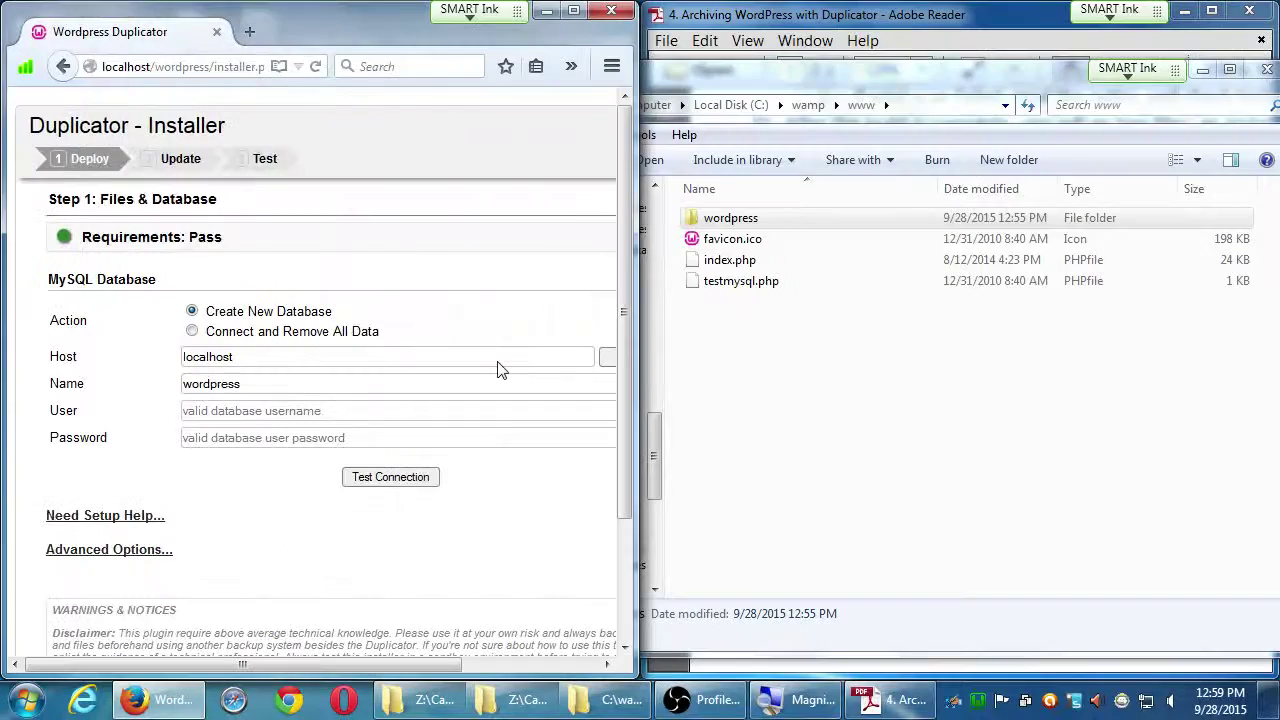
# Review the guide's Resurrect your site steps in Adobe Reader, then minimize it.
pyautogui.click(885, 699)
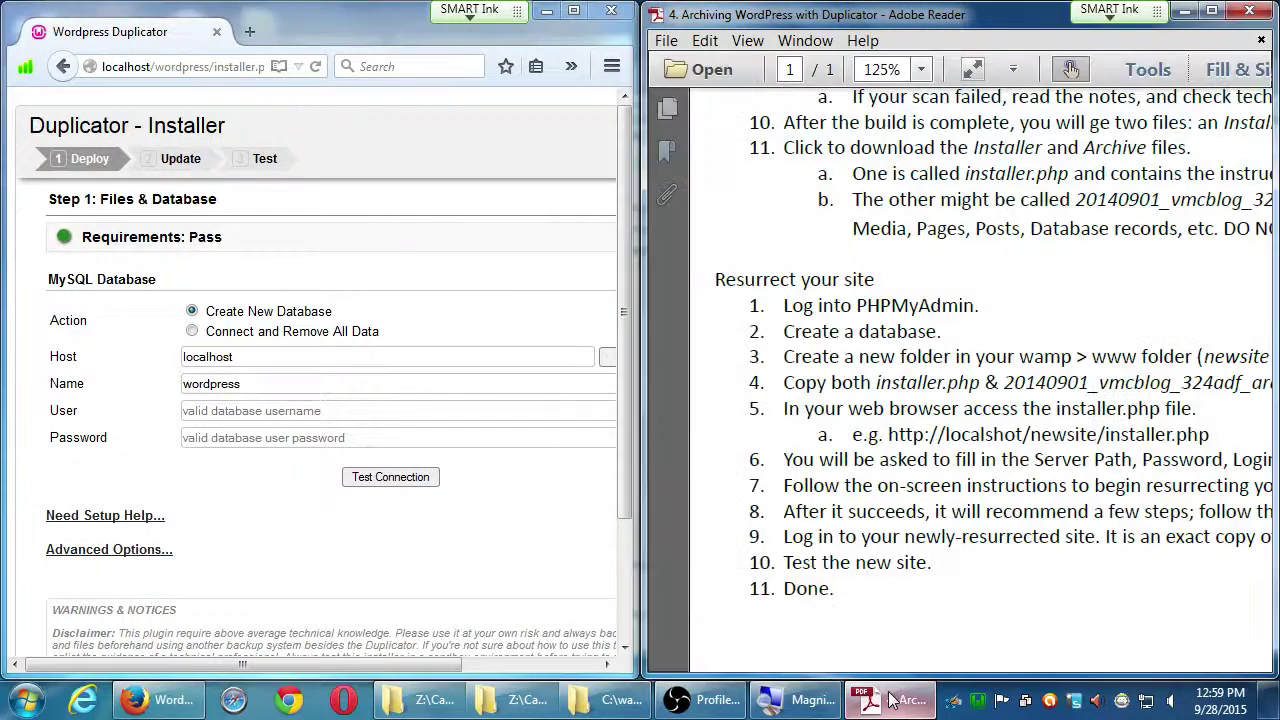
pyautogui.moveTo(997, 561); pyautogui.dragTo(937, 523)
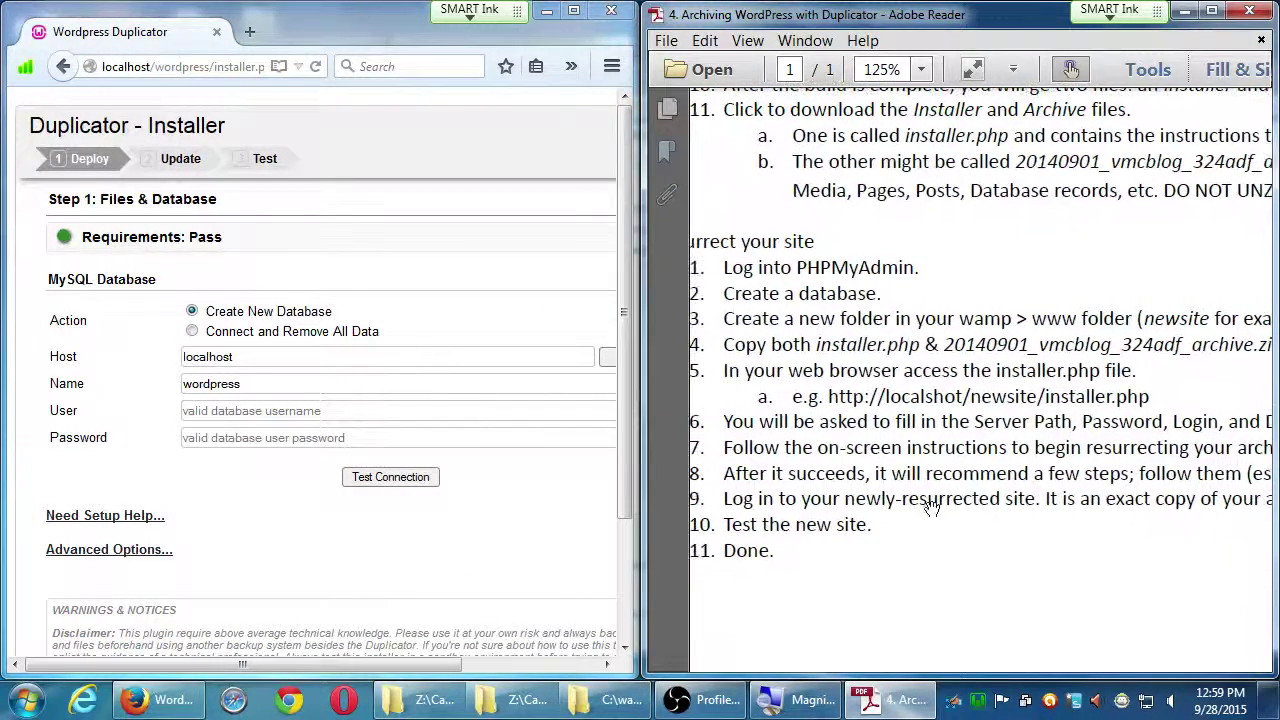
pyautogui.moveTo(1050, 497); pyautogui.dragTo(990, 473)
pyautogui.moveTo(842, 496); pyautogui.dragTo(957, 504)
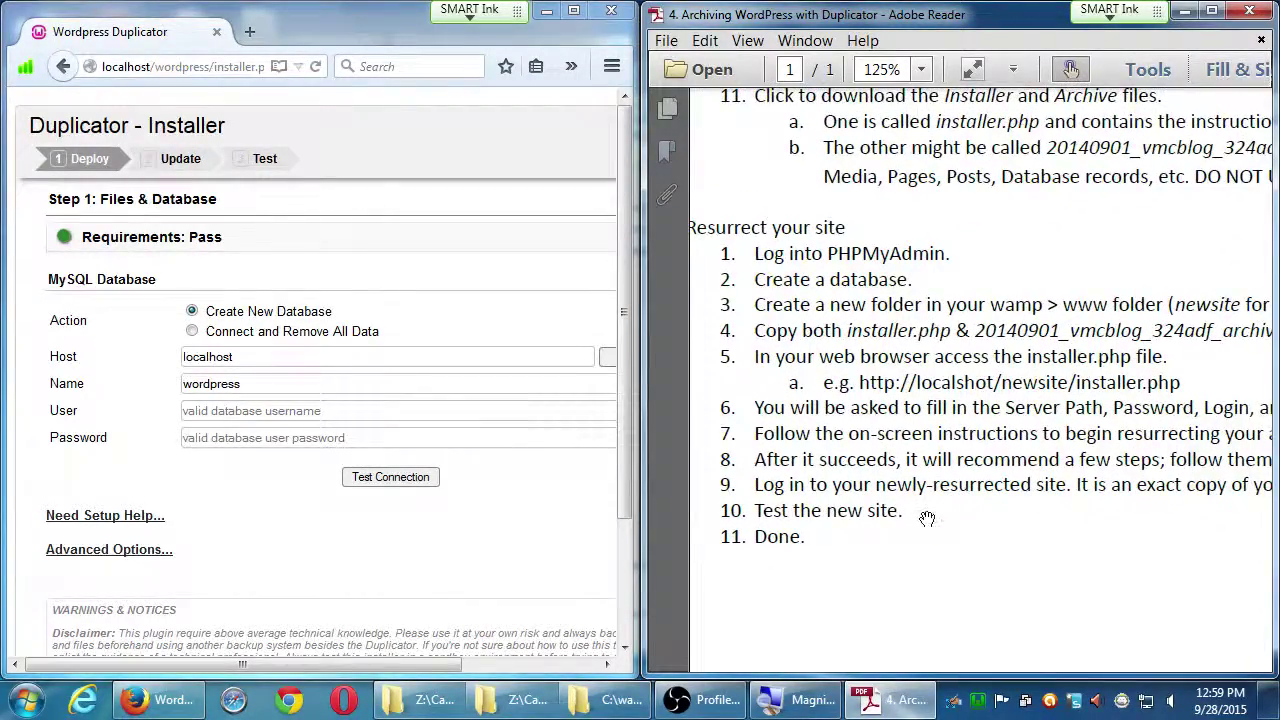
pyautogui.press('super+Up')
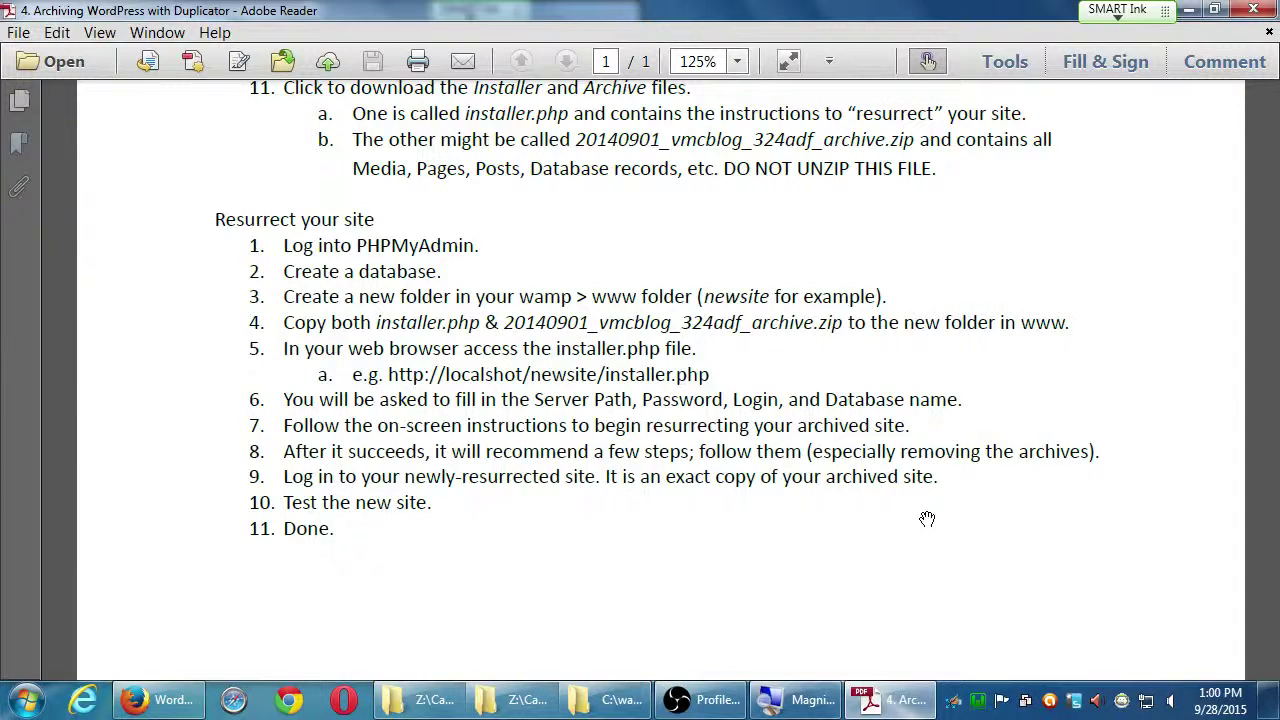
pyautogui.click(1189, 9)
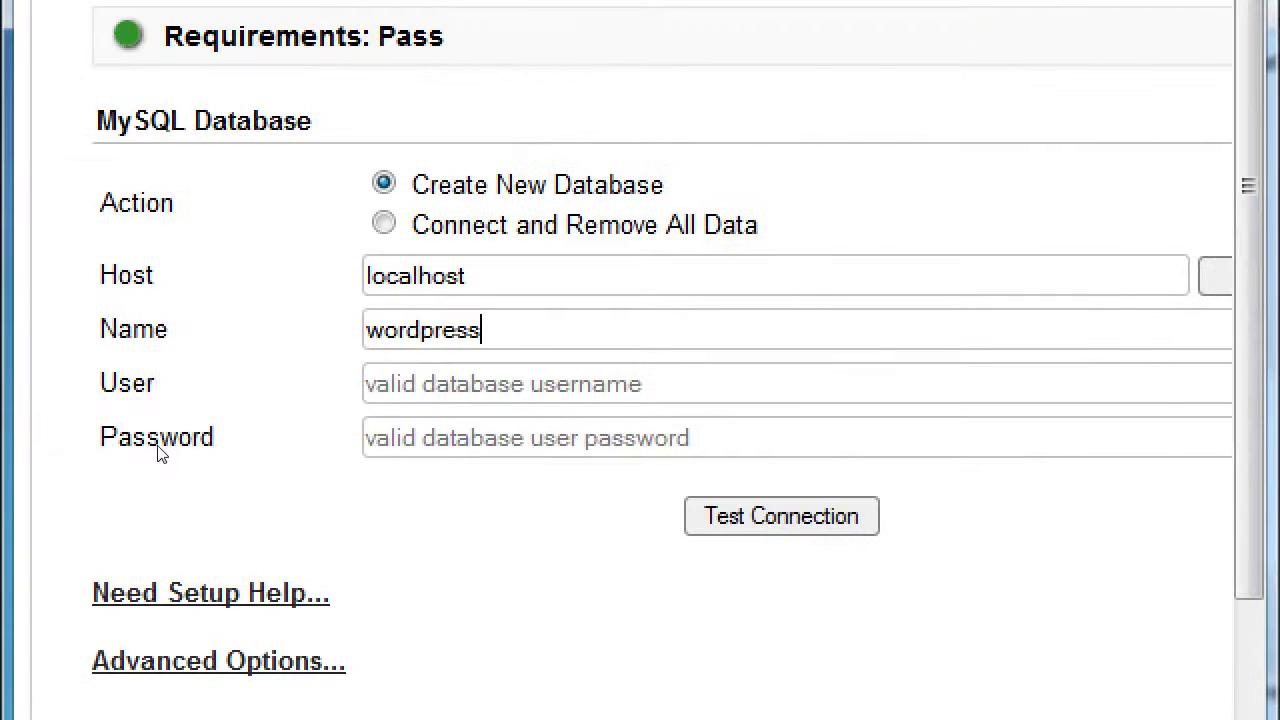
# Enter root as the database User in the Duplicator installer.
pyautogui.write('root')
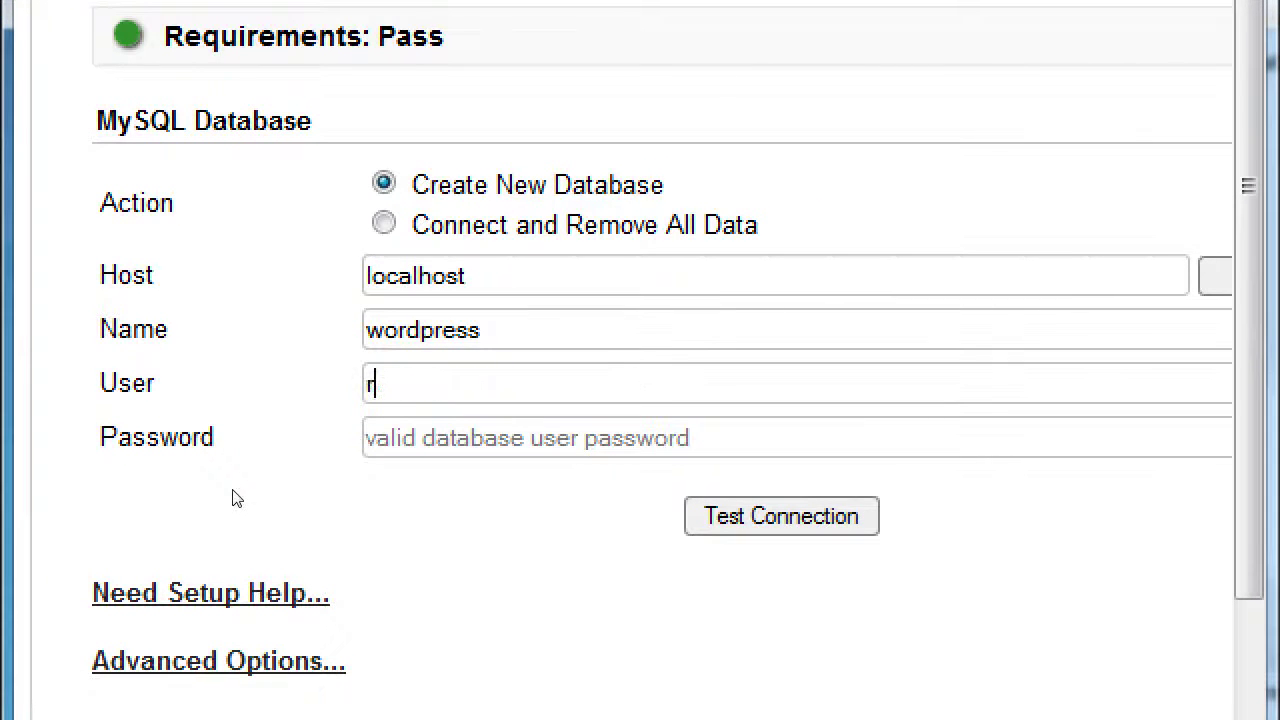
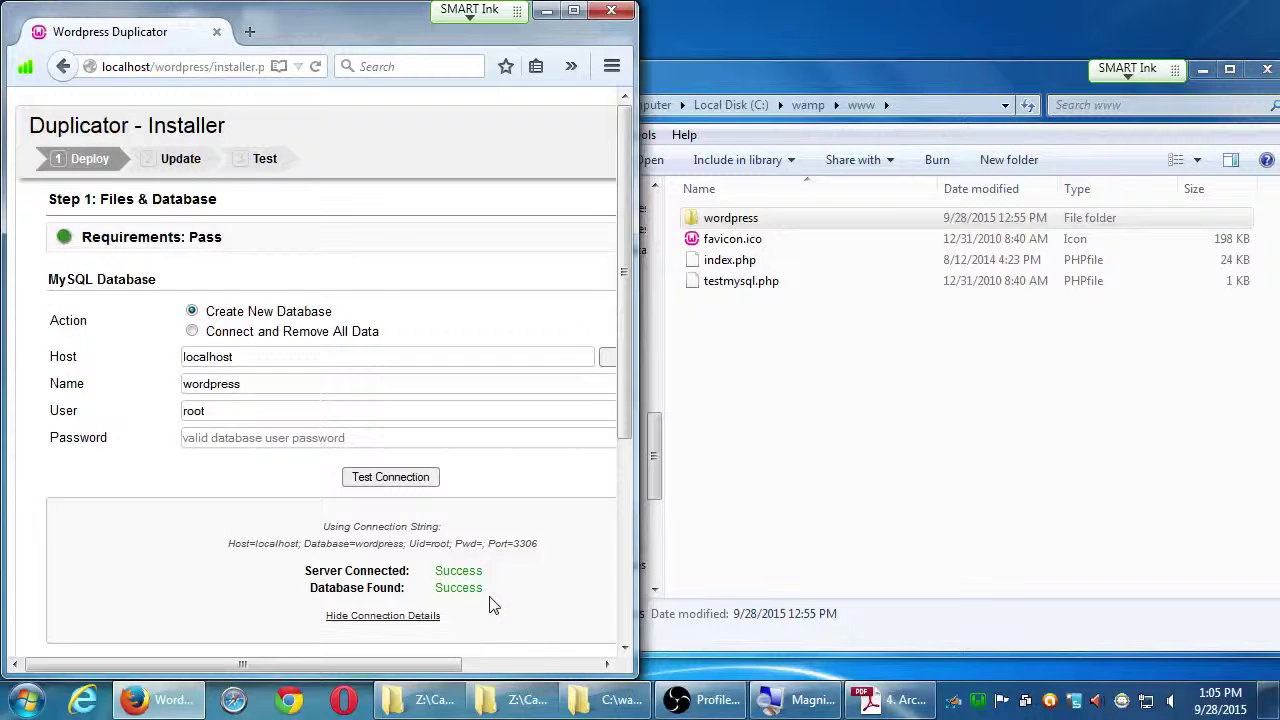
# Maximize the Firefox window so the installer page fills the screen.
pyautogui.click(573, 10)
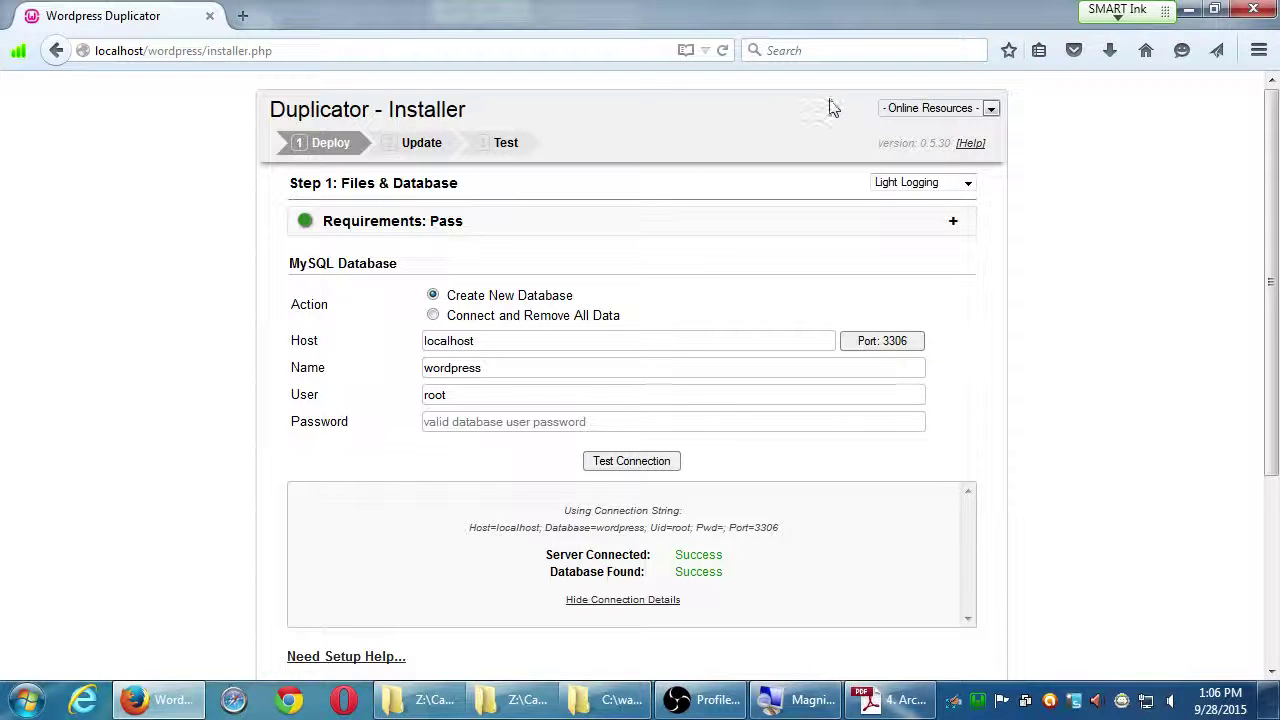
# Check the Server Connected and Database Found results, then tick 'I have read all warnings & notices'.
pyautogui.moveTo(1268, 183); pyautogui.dragTo(1240, 372)
pyautogui.scroll(5, 1240, 372)
pyautogui.moveTo(676, 550); pyautogui.dragTo(717, 570)
pyautogui.click(1066, 558)
pyautogui.scroll(-5, 1075, 600)
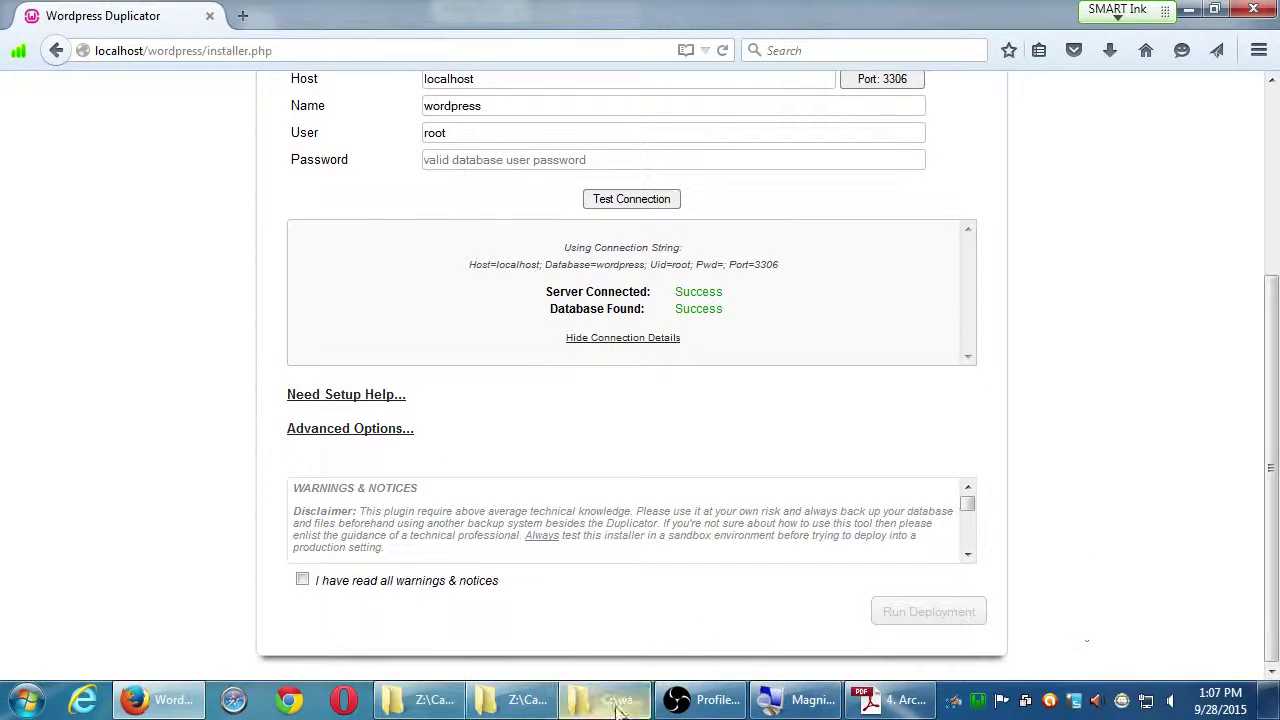
pyautogui.click(302, 579)
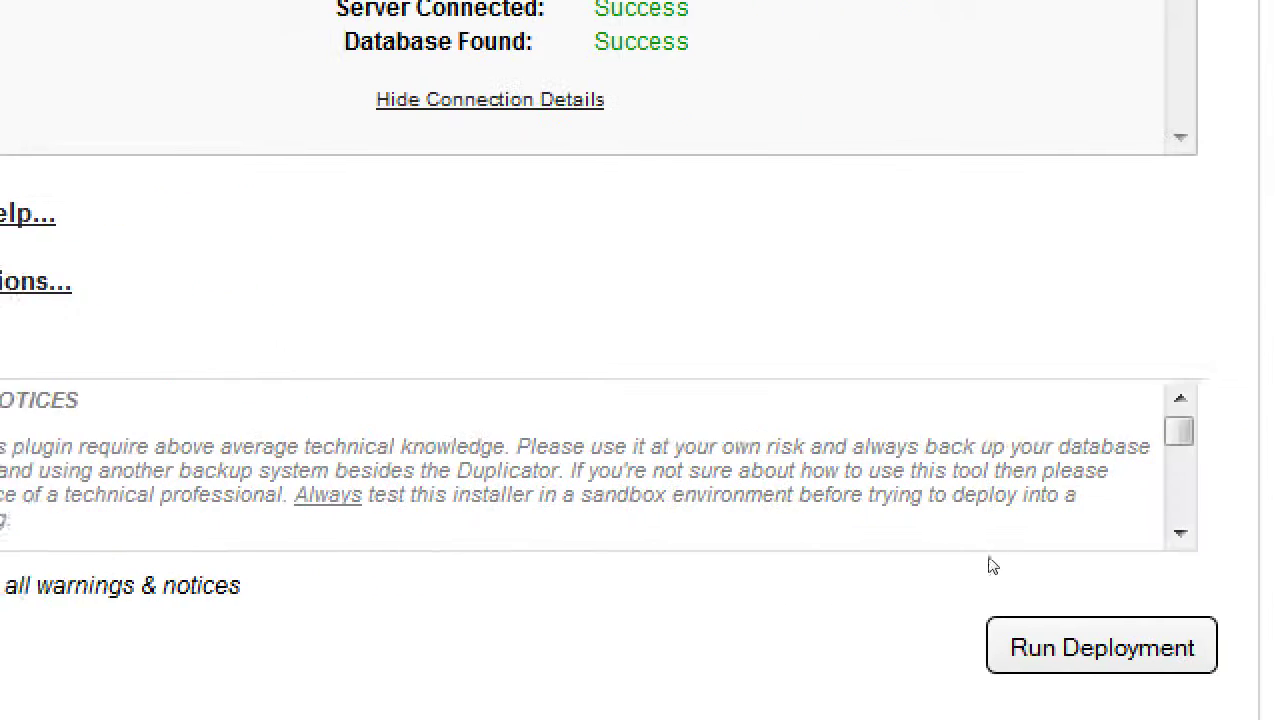
pyautogui.scroll(-3, 985, 562)
pyautogui.moveTo(977, 563); pyautogui.dragTo(979, 566)
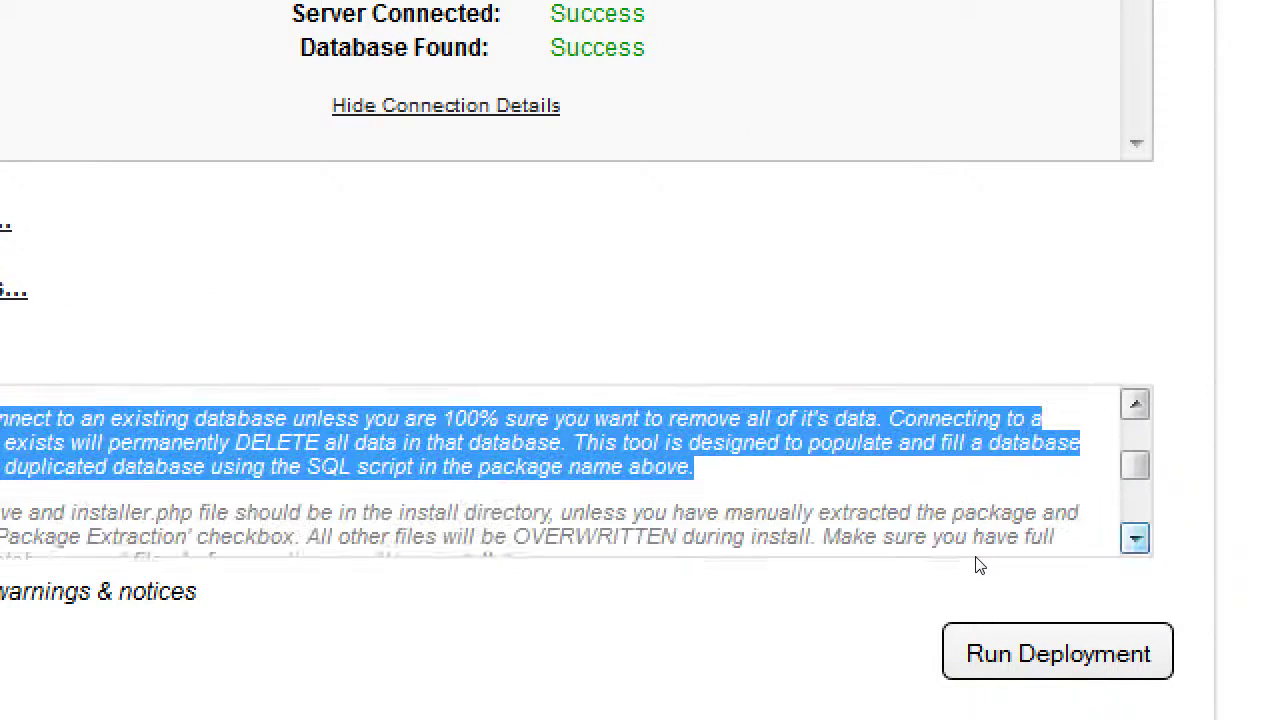
pyautogui.scroll(-5, 977, 563)
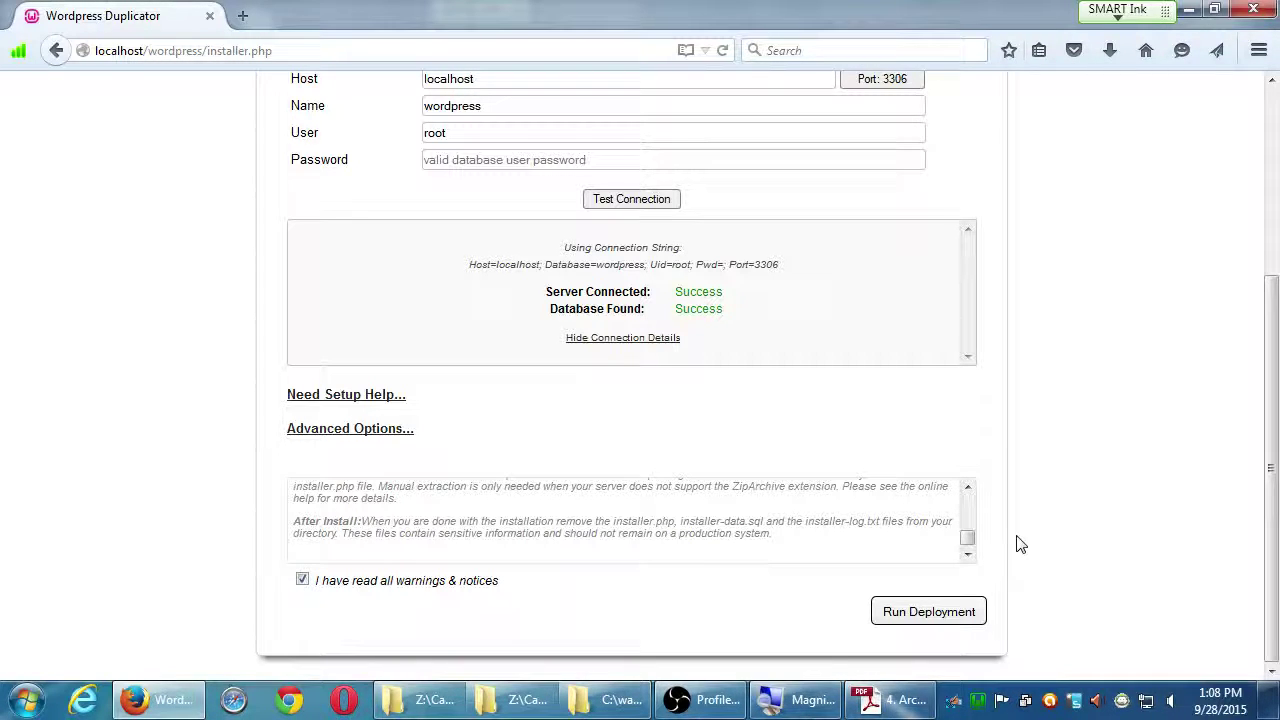
# Run the deployment for server localhost and database wordpress.
pyautogui.scroll(2, 1065, 485)
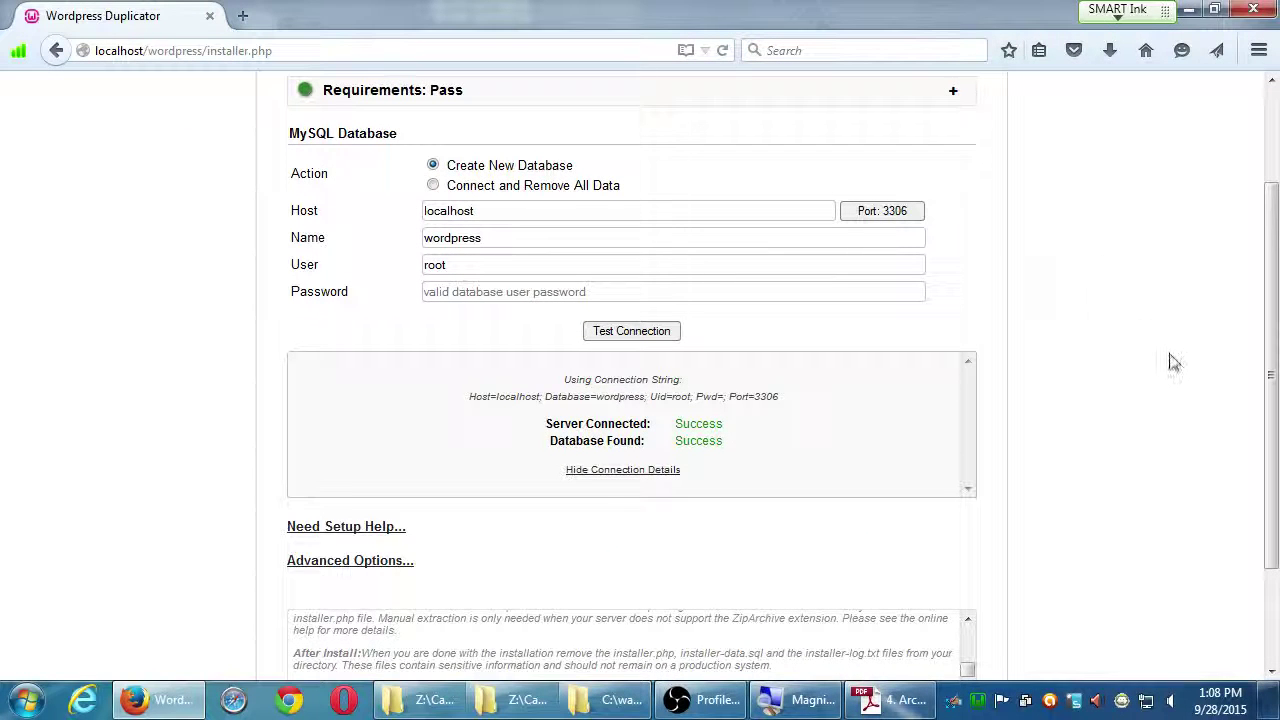
pyautogui.scroll(-3, 1176, 451)
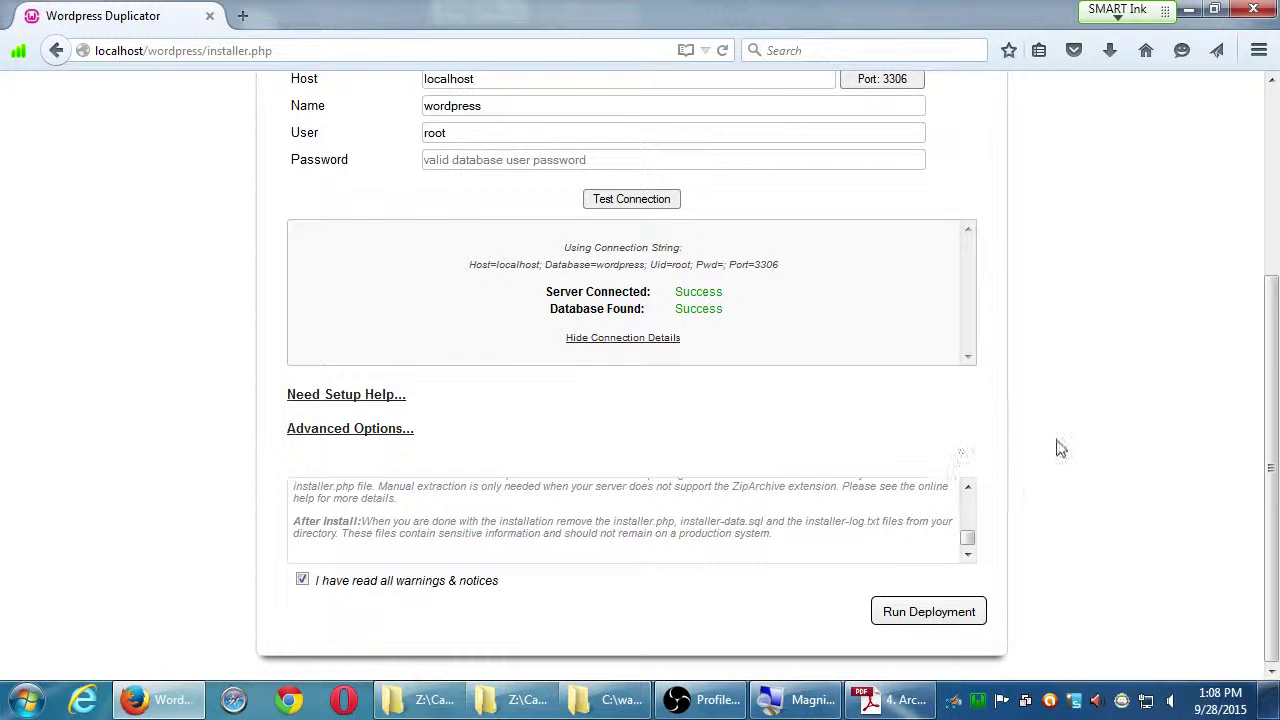
pyautogui.click(930, 613)
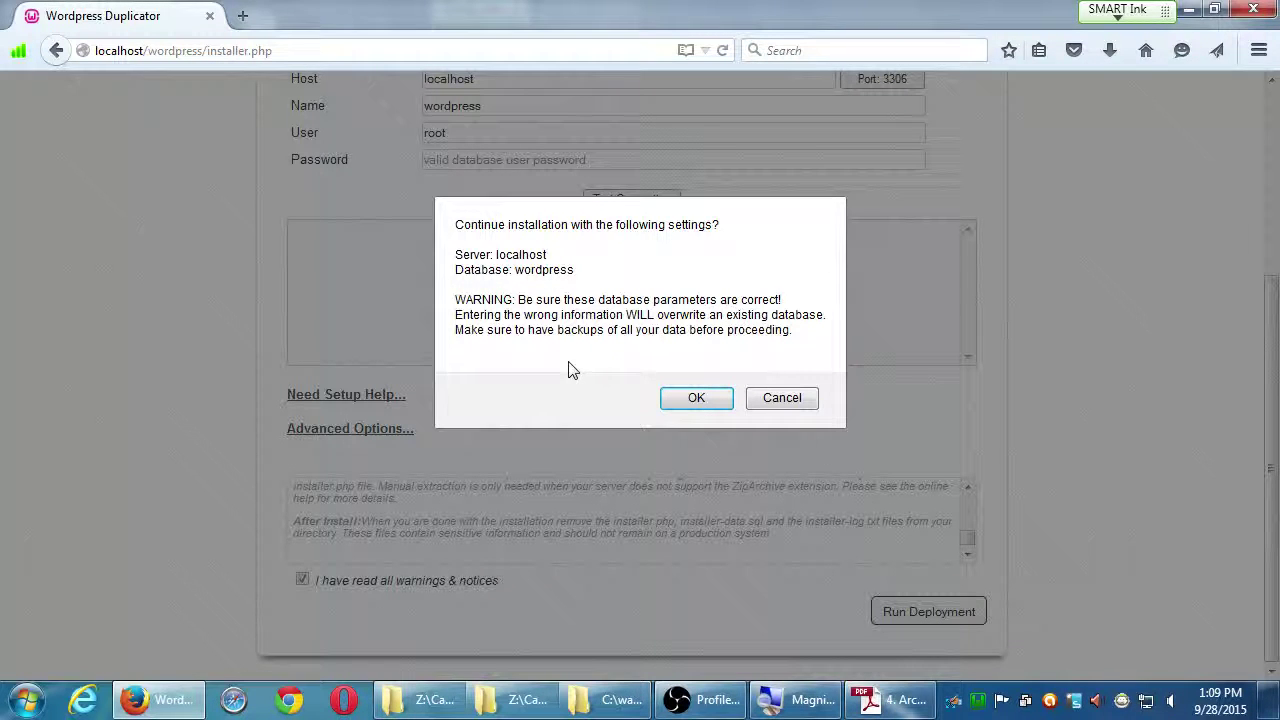
# Confirm the deployment and continue to Step 2: Files & Database for Victor's Bakery.
pyautogui.click(688, 400)
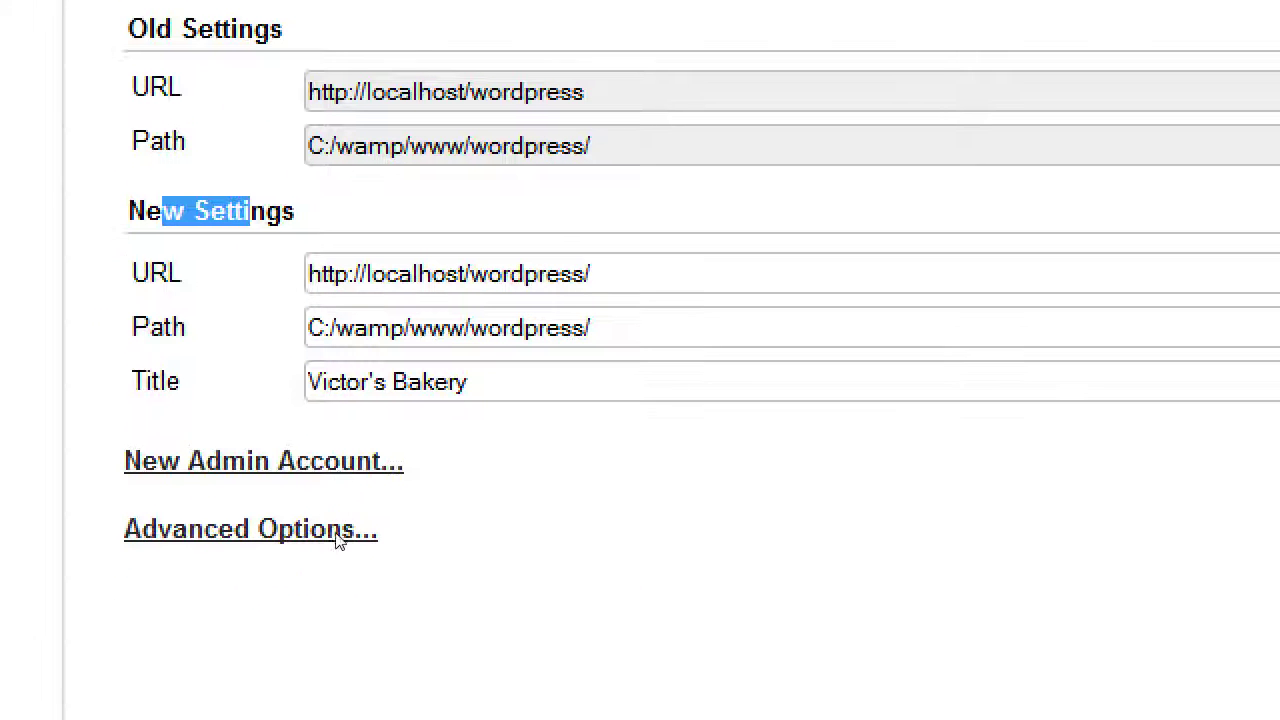
pyautogui.click(329, 520)
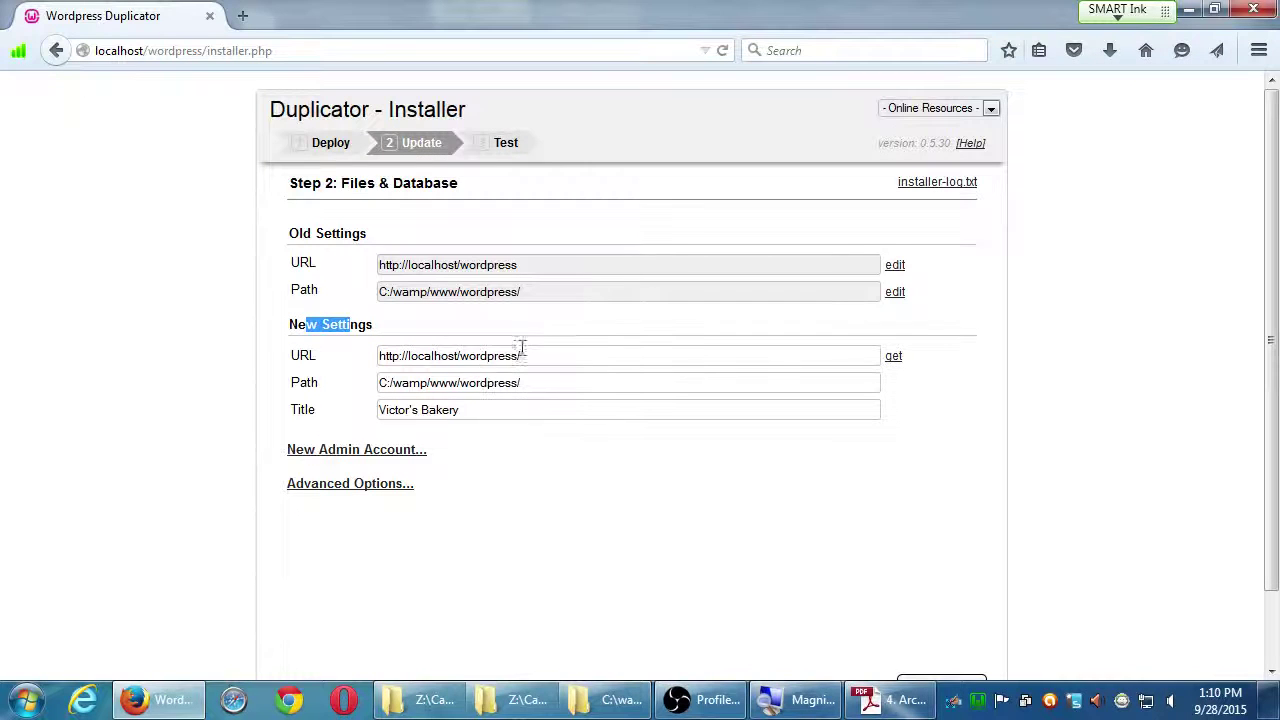
pyautogui.click(513, 343)
pyautogui.scroll(-3, 566, 343)
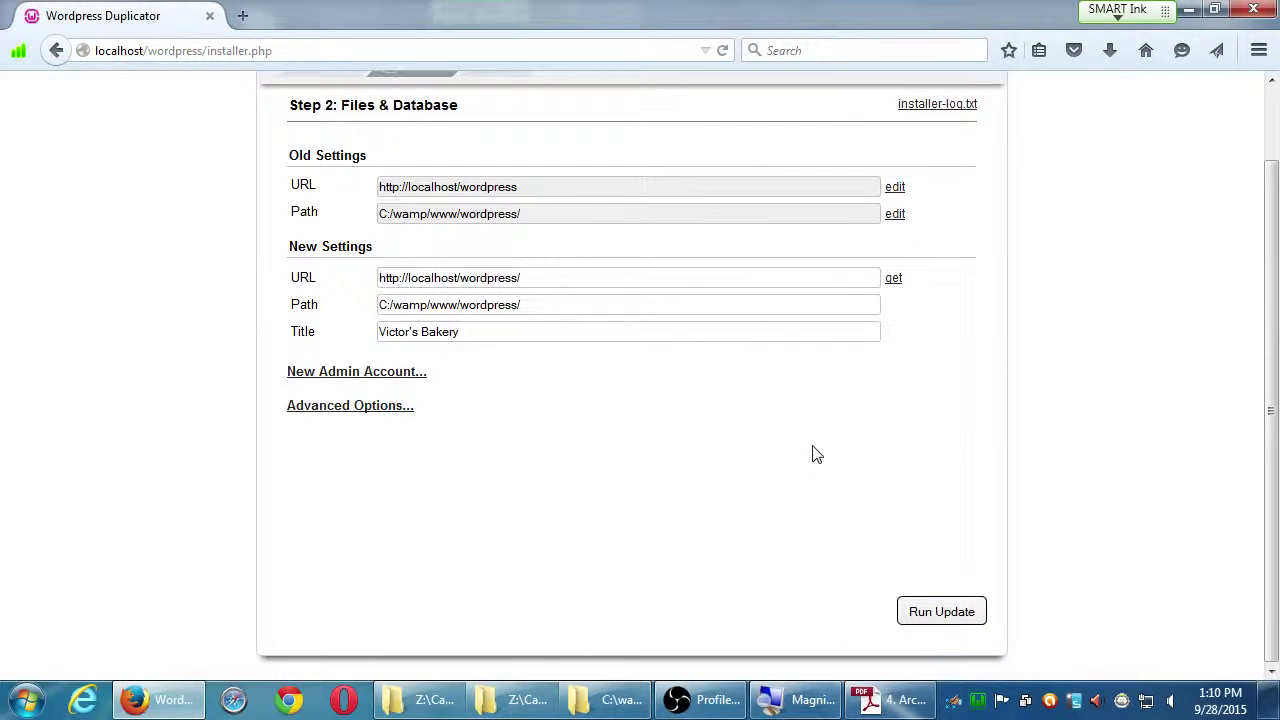
pyautogui.click(951, 626)
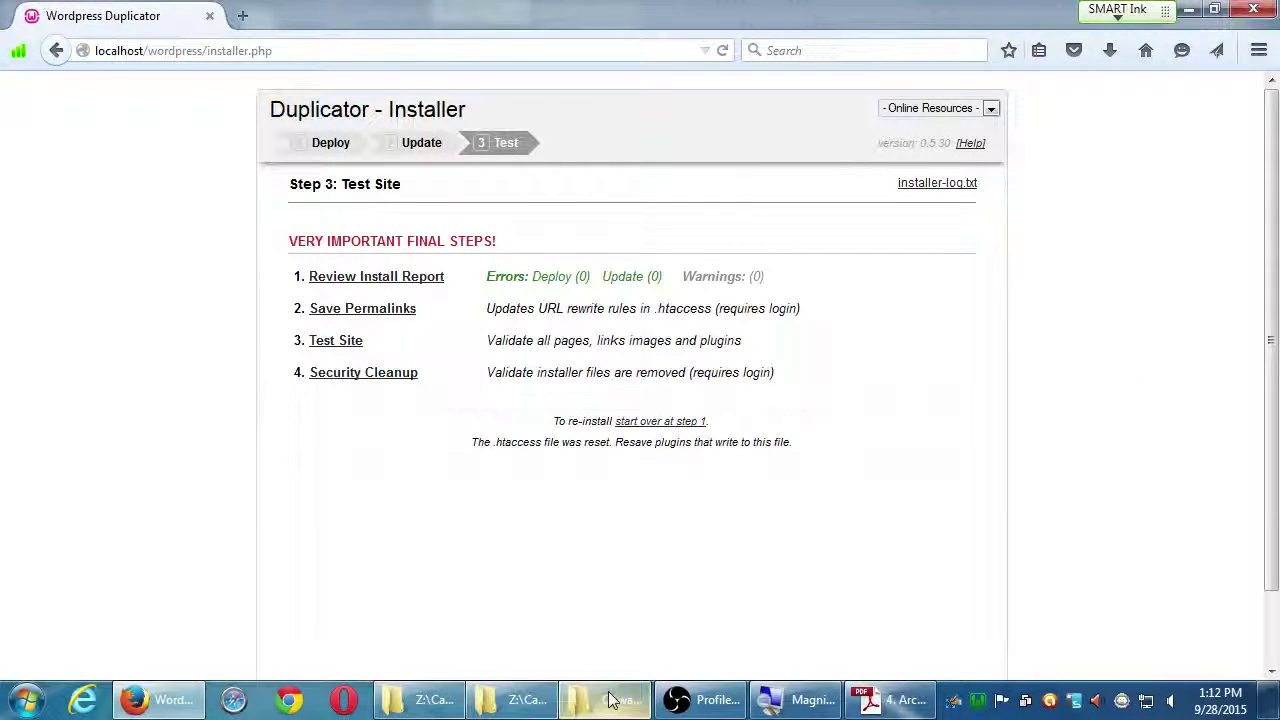
# Switch to the C:\wamp\www folder window in Windows Explorer.
pyautogui.click(612, 698)
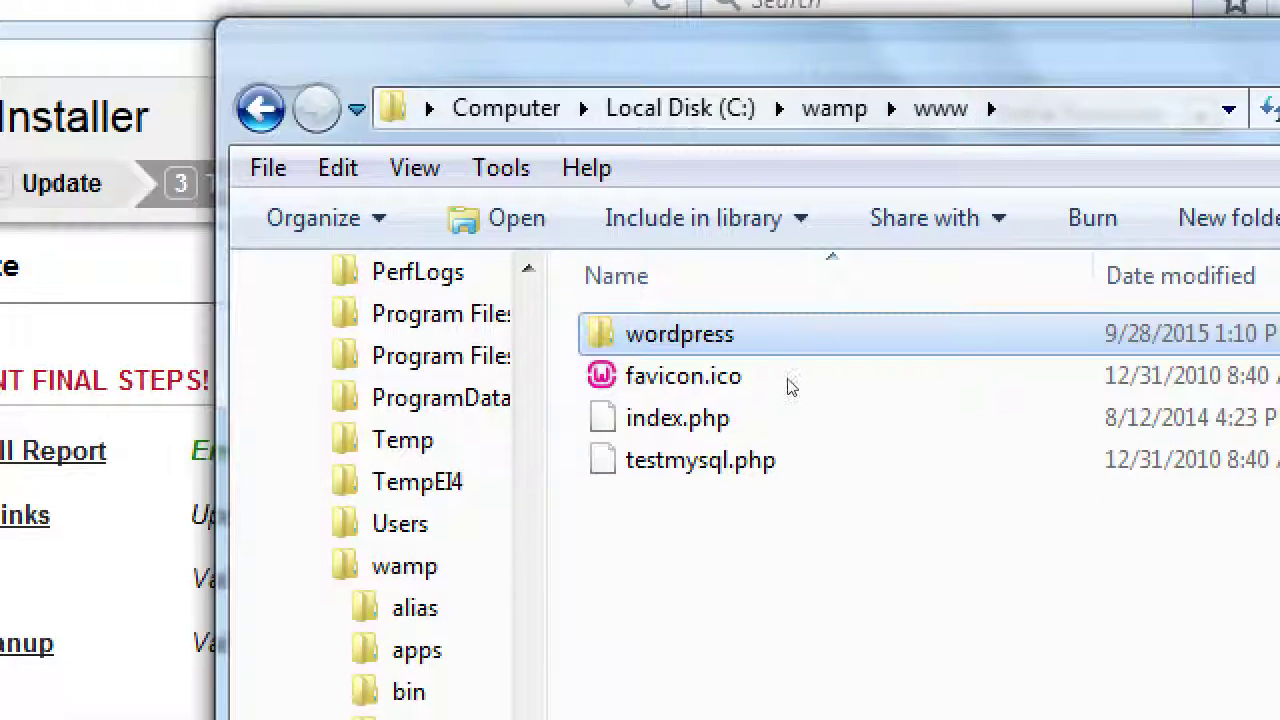
pyautogui.click(786, 422)
pyautogui.hotkey('ctrl', 'shift', 'n')
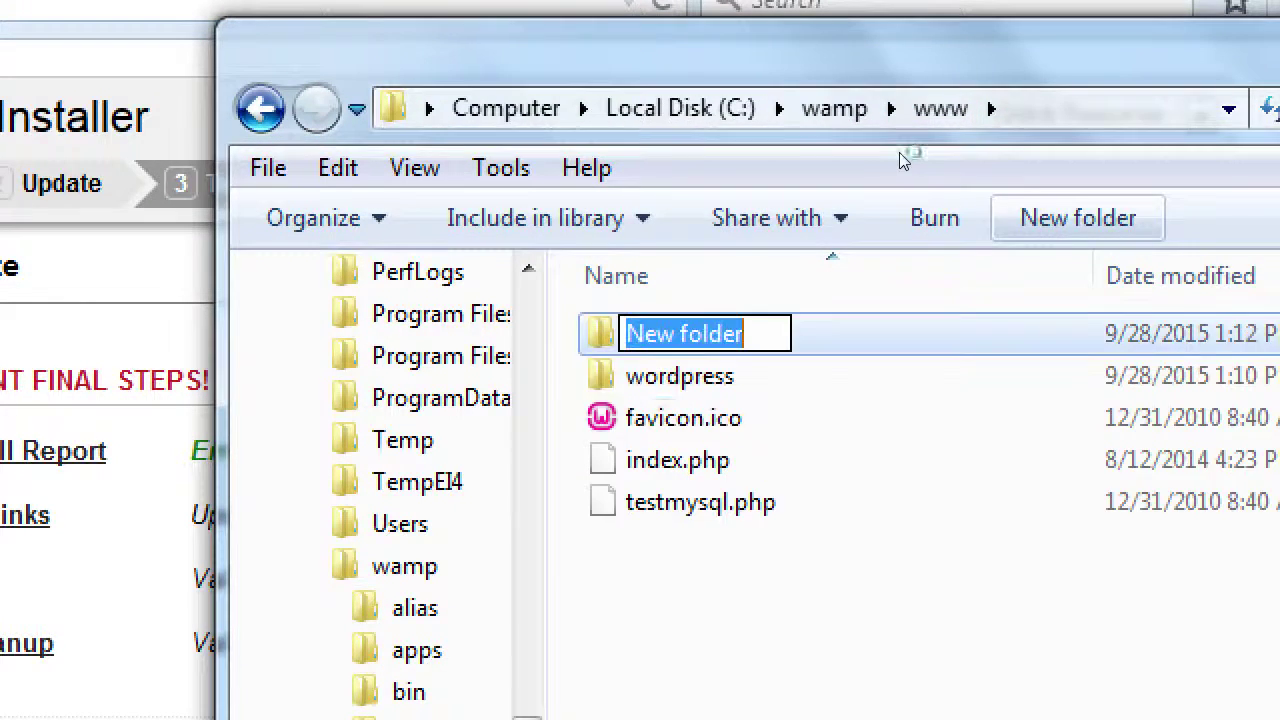
pyautogui.write('mysite')
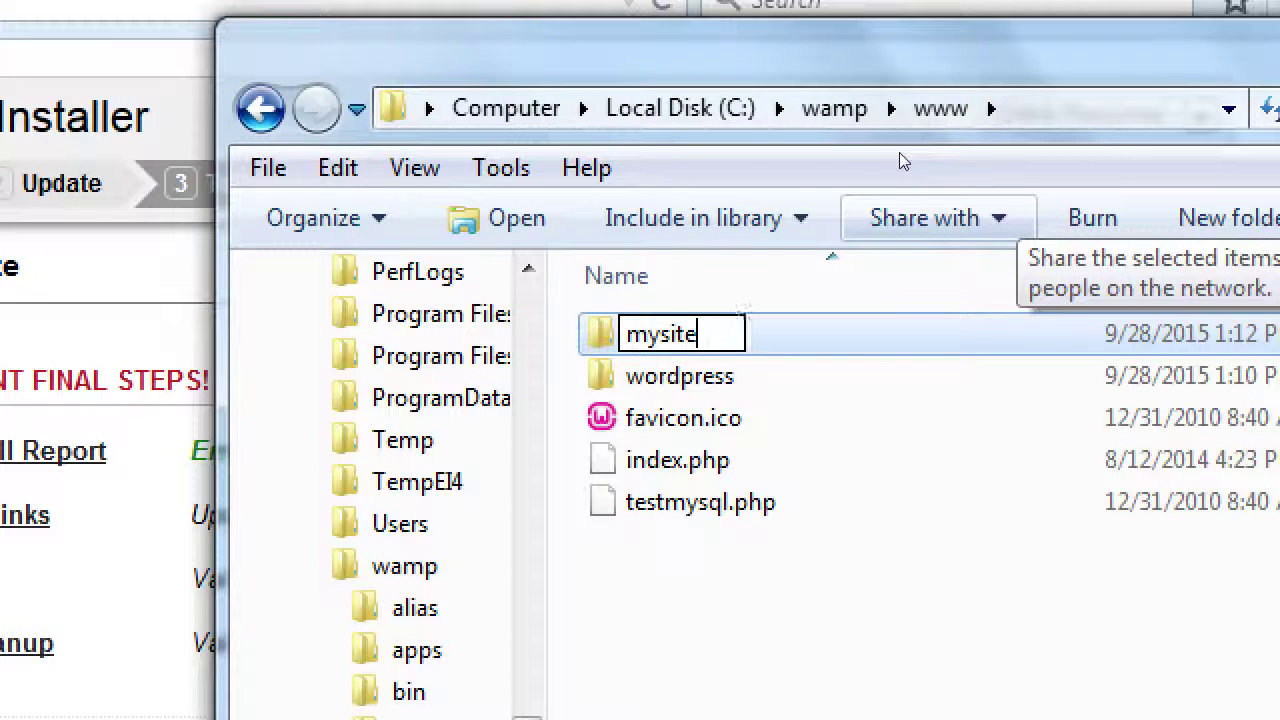
pyautogui.write('2')
pyautogui.press('Return')
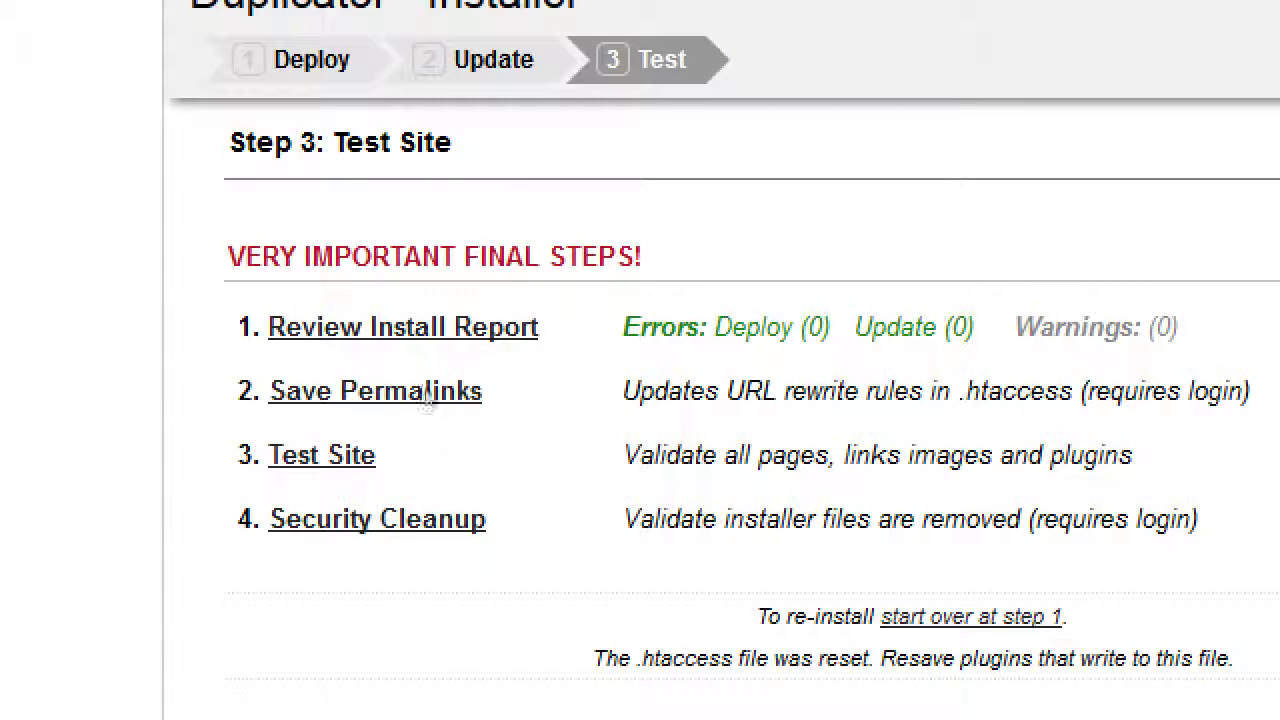
# Follow the Save Permalinks link to open the Victor's Bakery login page in a new tab.
pyautogui.click(422, 327)
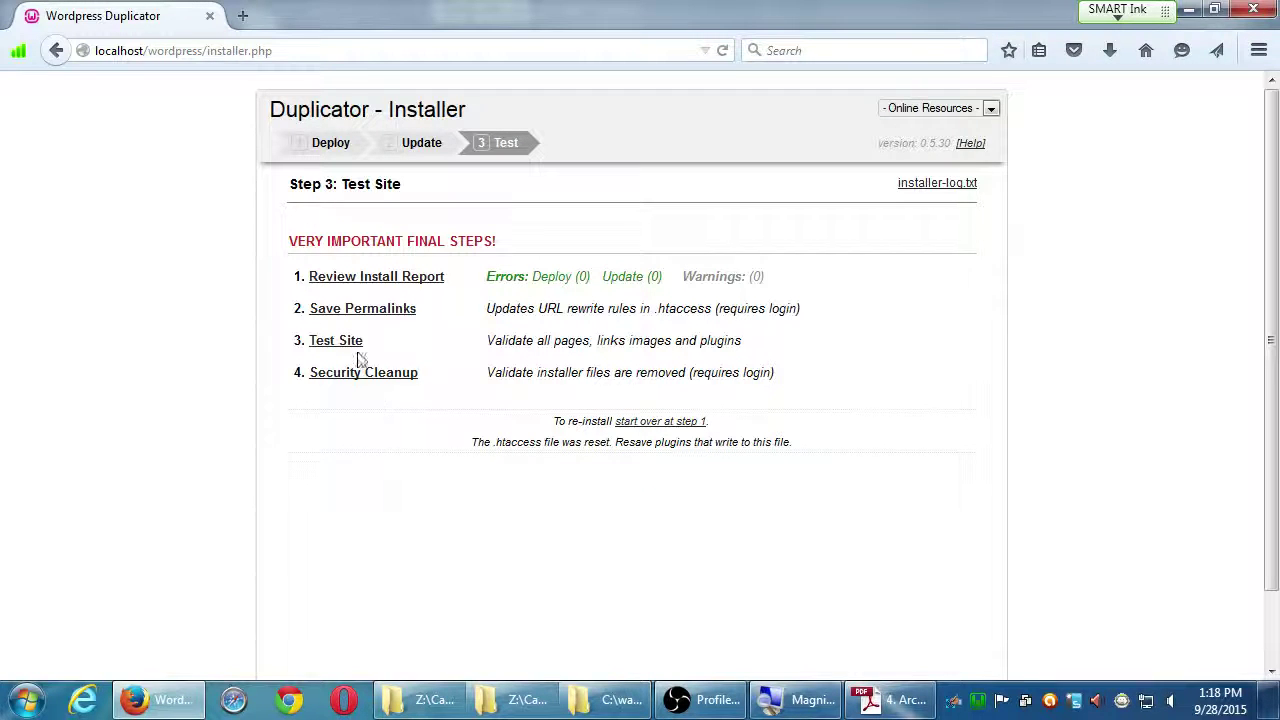
pyautogui.click(364, 314)
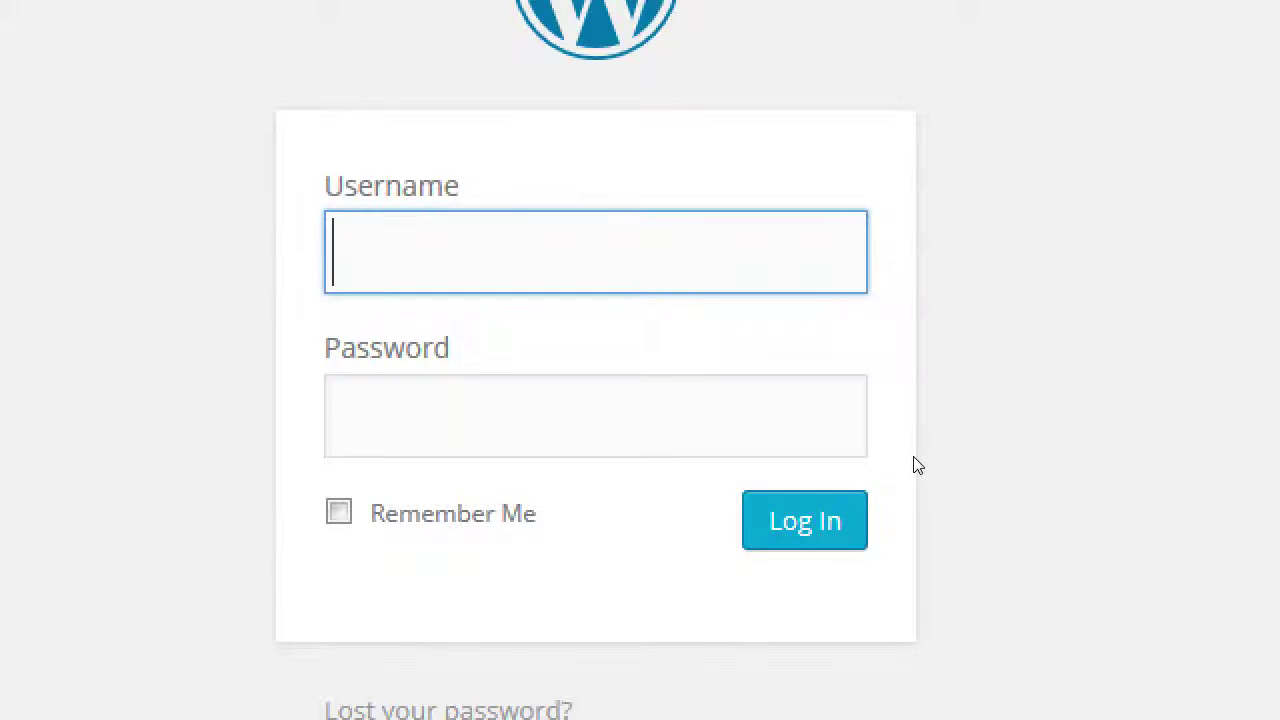
# Enter the admin username and the account password in the WordPress login form.
pyautogui.write('admin')
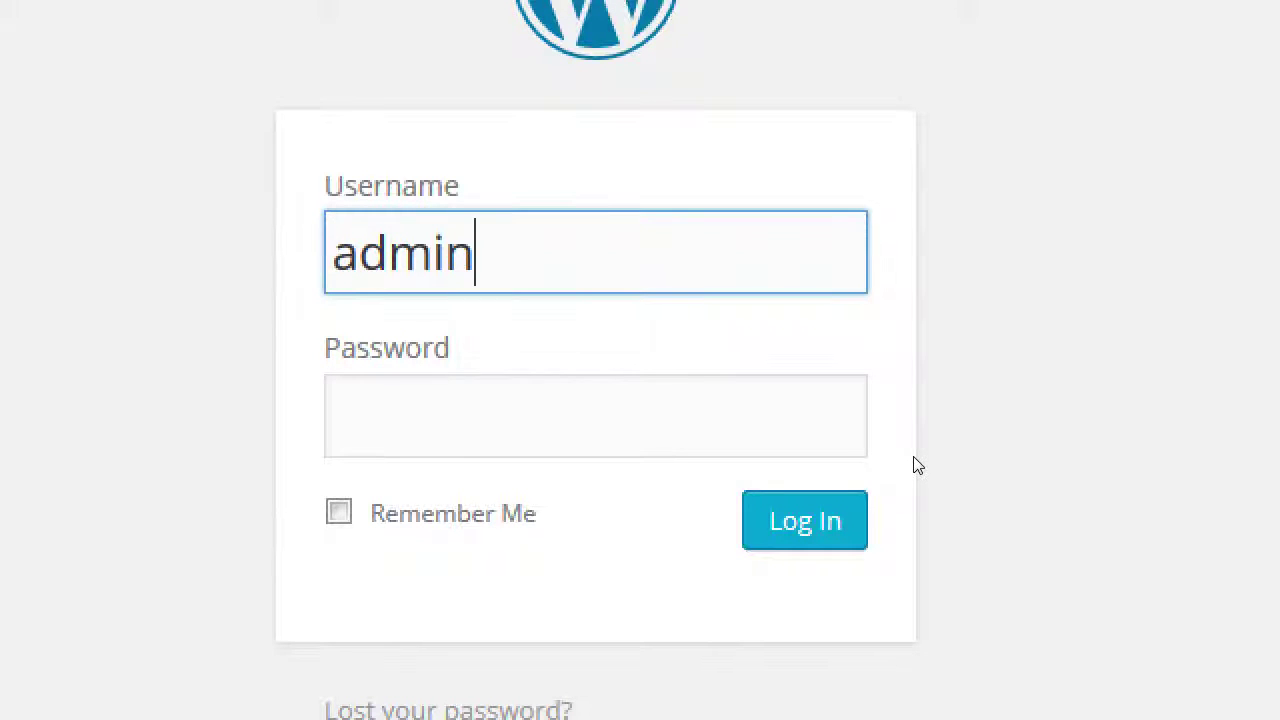
pyautogui.press('Tab')
pyautogui.write('*******')
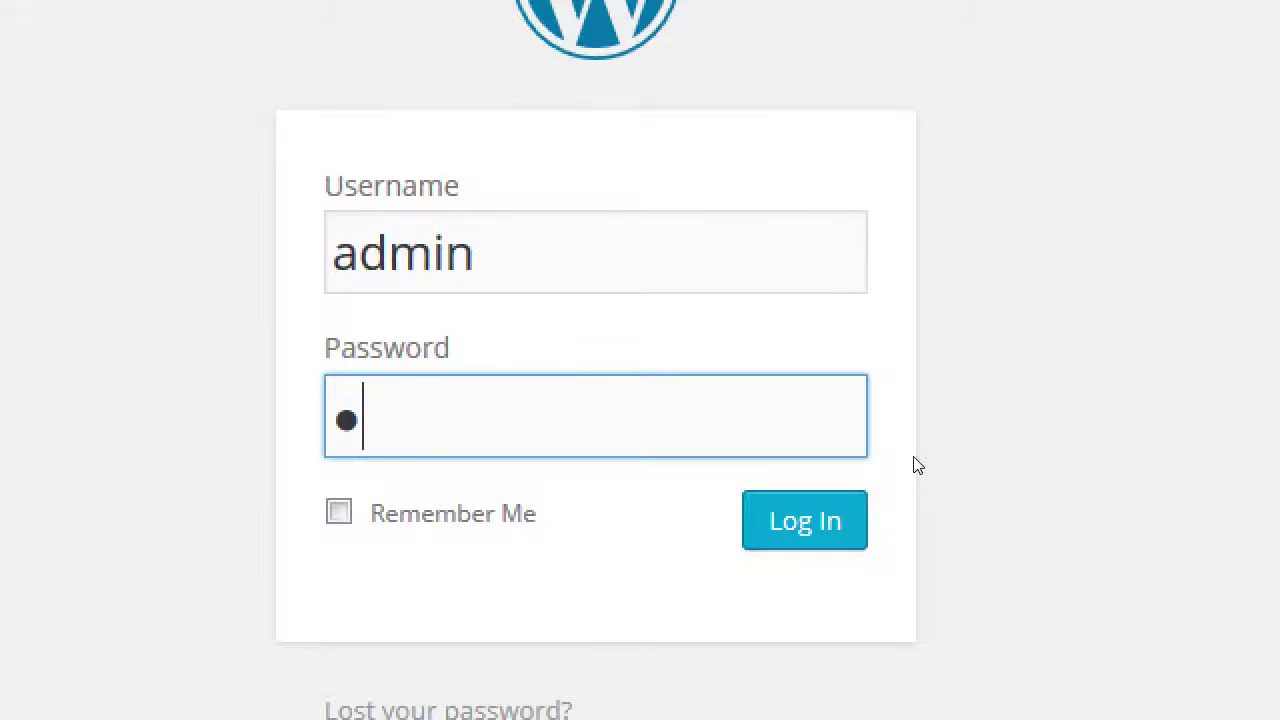
pyautogui.write('*')
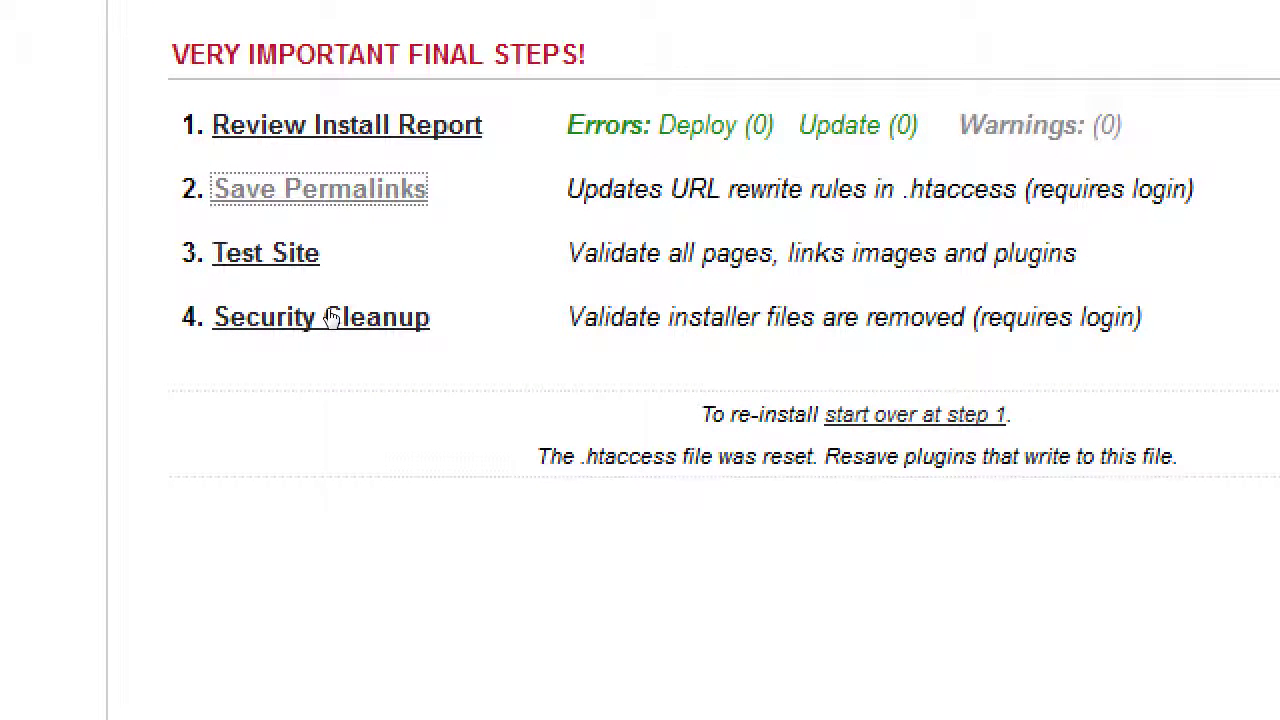
# Start Save Permalinks again and log in to the WordPress admin for Permalink Settings.
pyautogui.click(333, 317)
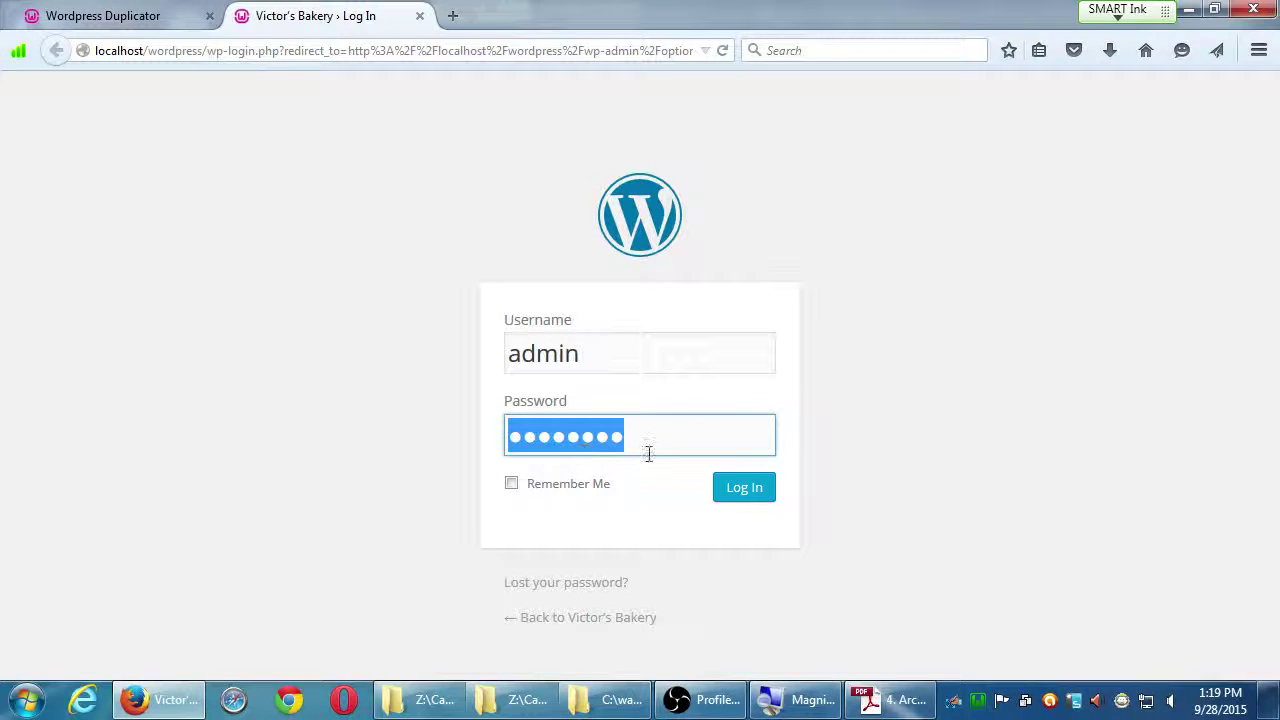
pyautogui.click(745, 494)
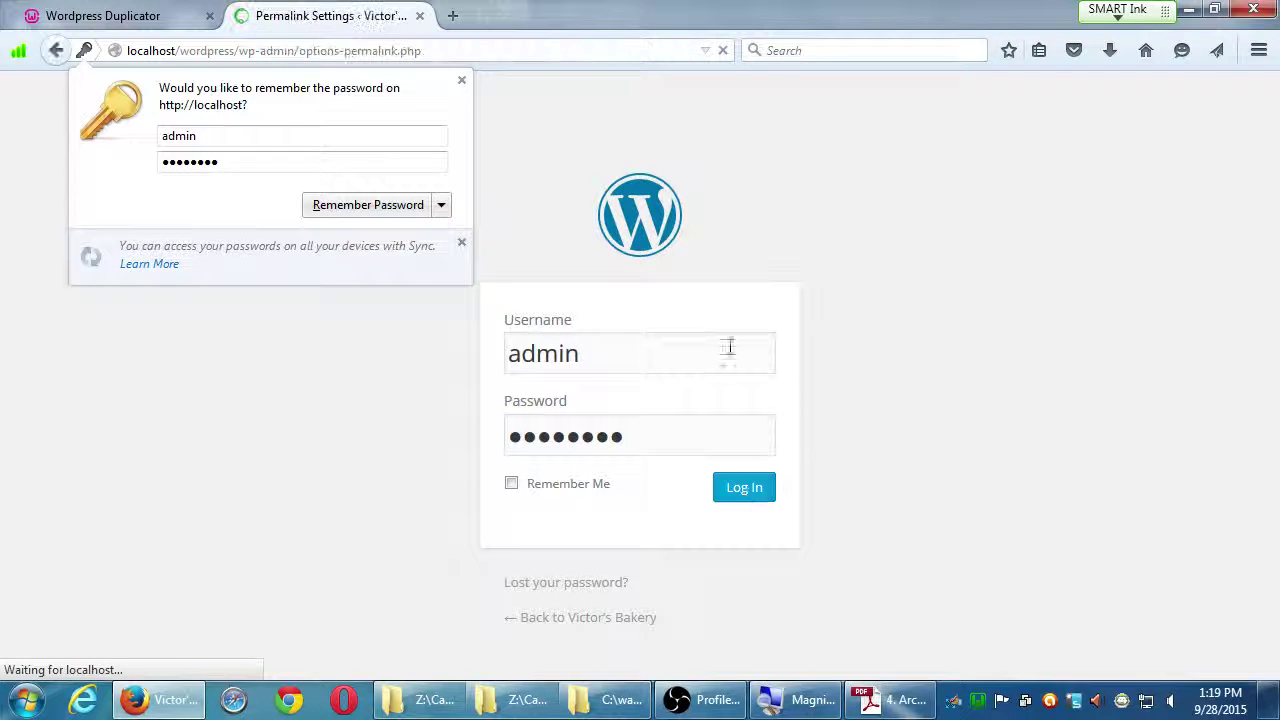
# Dismiss Firefox's save-password prompt and scroll down the Permalink Settings page.
pyautogui.click(461, 80)
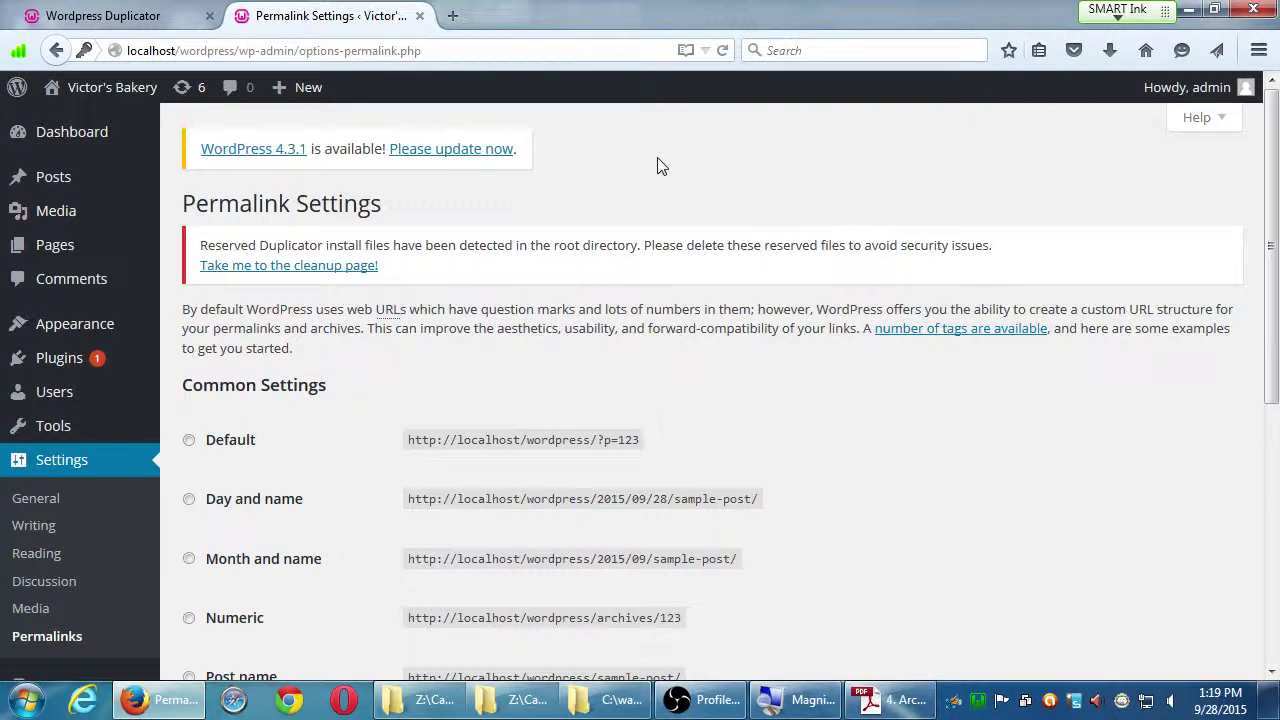
pyautogui.scroll(-2, 650, 182)
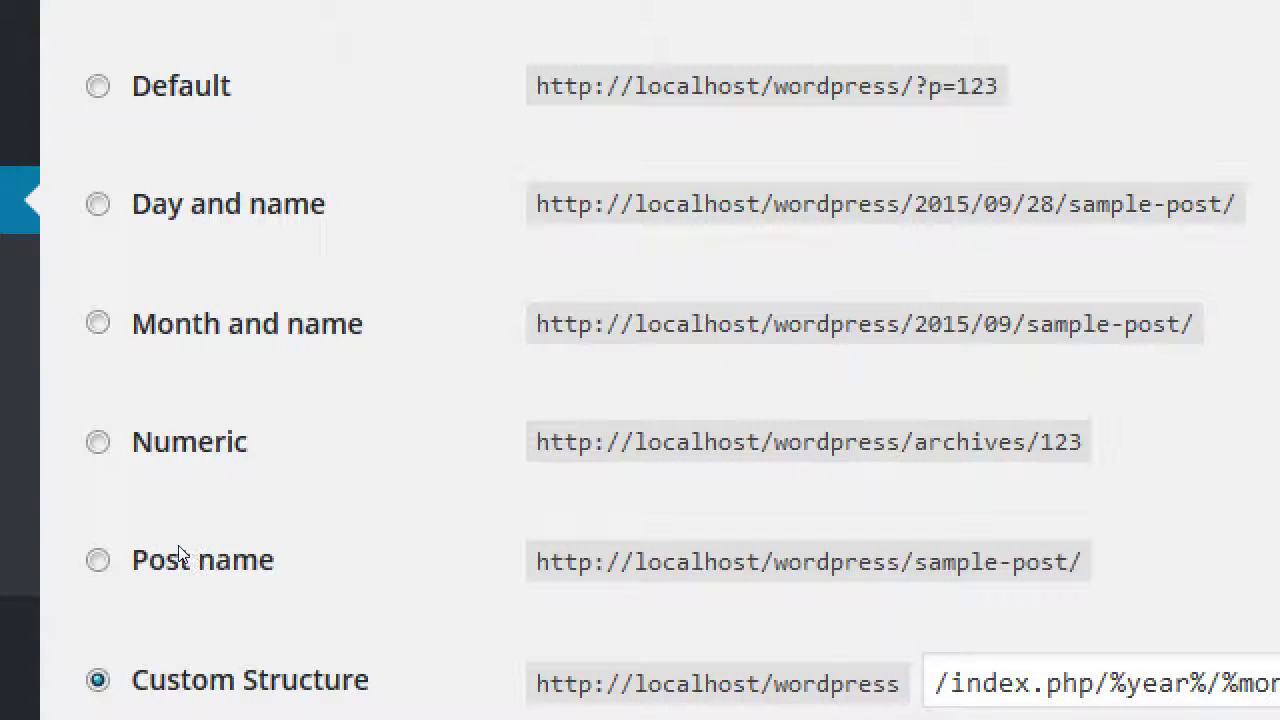
# Select the Post name permalink option, so the structure becomes /%postname%/.
pyautogui.click(186, 571)
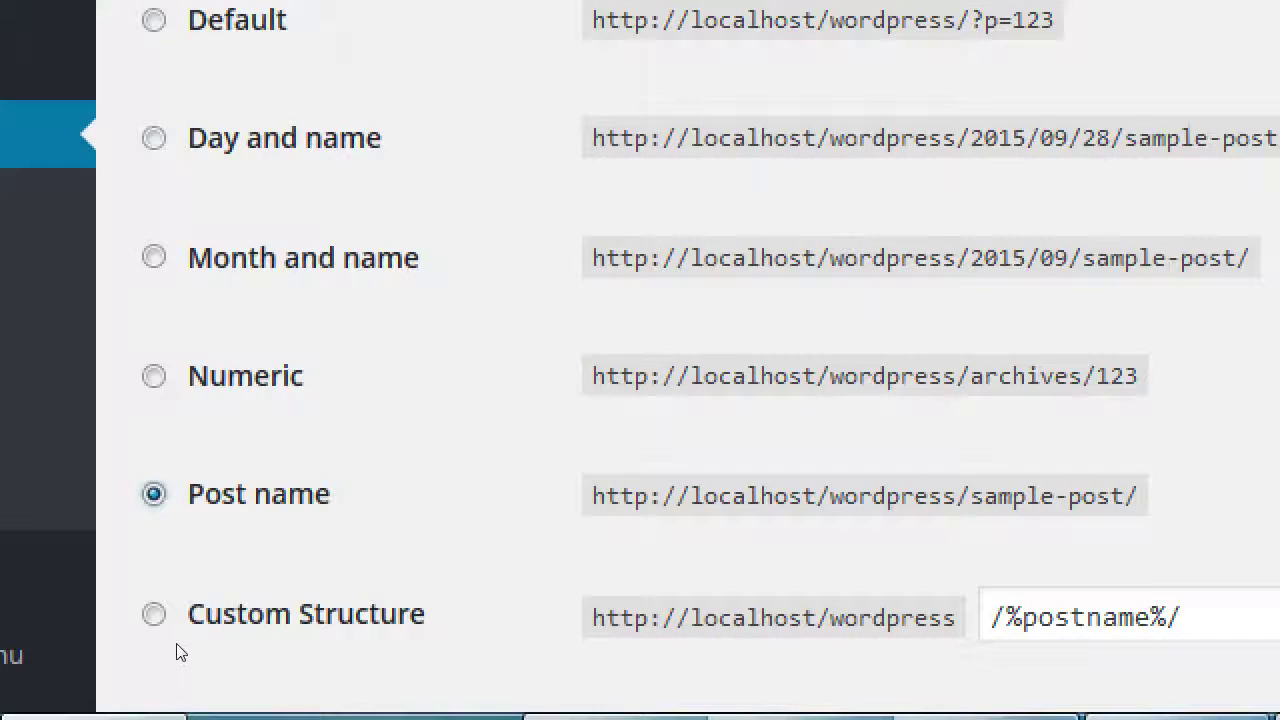
# Choose Custom Structure, with /%postname%/ in its field.
pyautogui.click(183, 628)
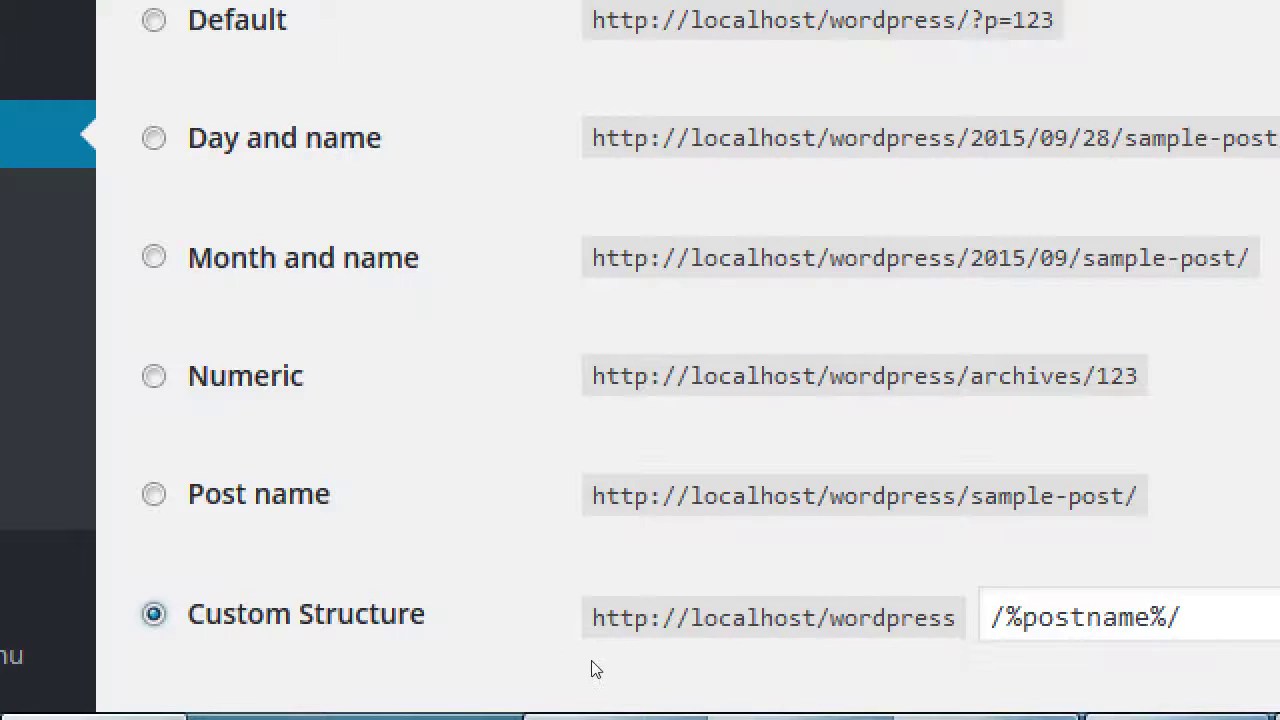
pyautogui.press('Tab')
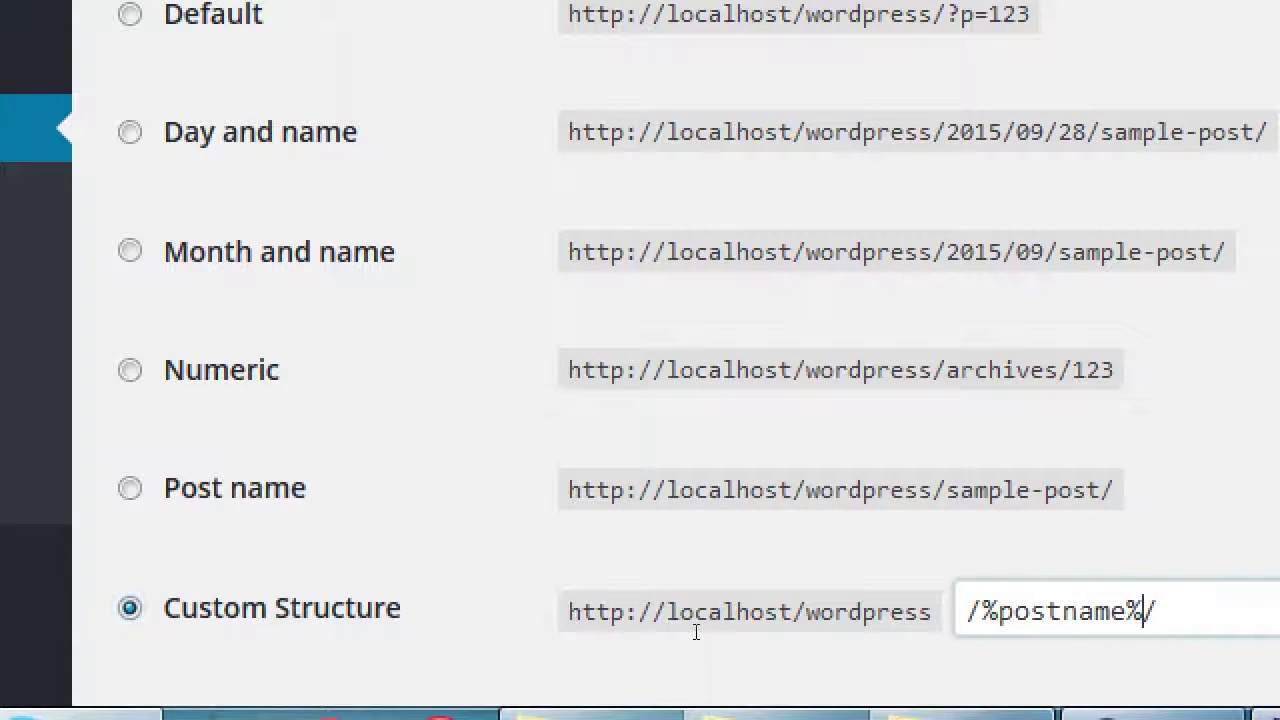
pyautogui.moveTo(1110, 716)
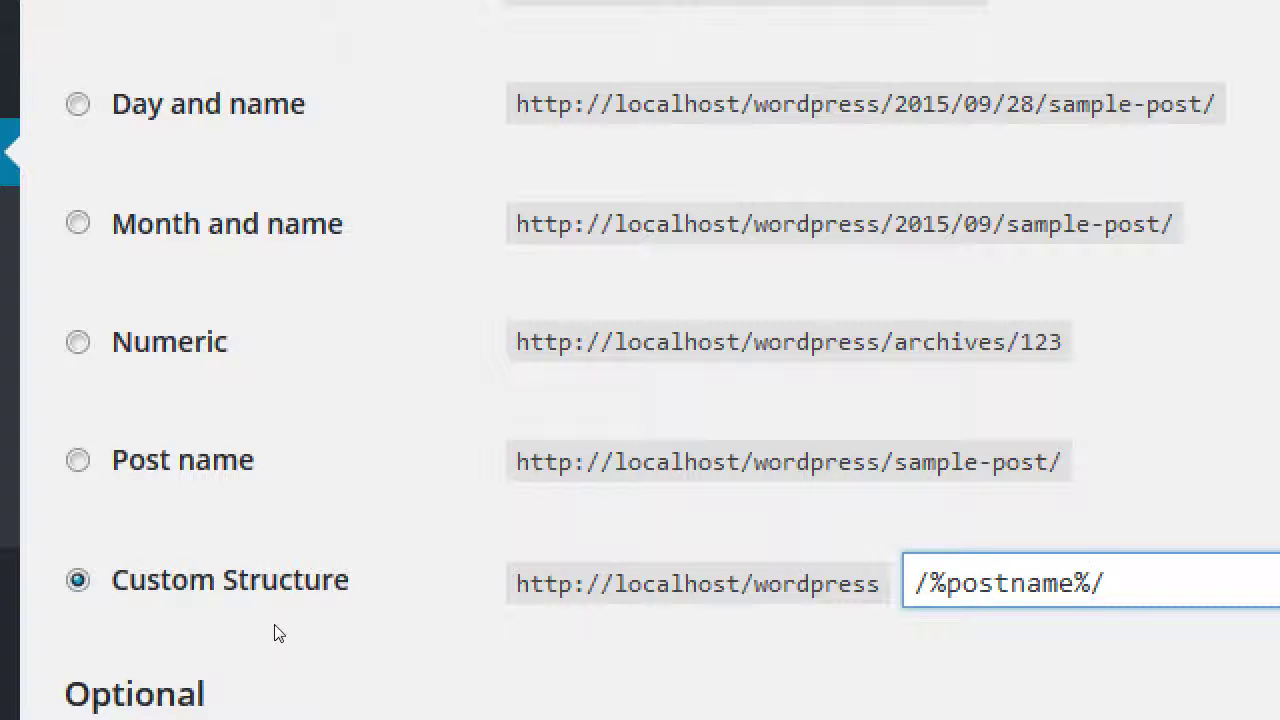
# Reselect Post name and save, getting 'Permalink structure updated' with /%postname%/.
pyautogui.click(252, 549)
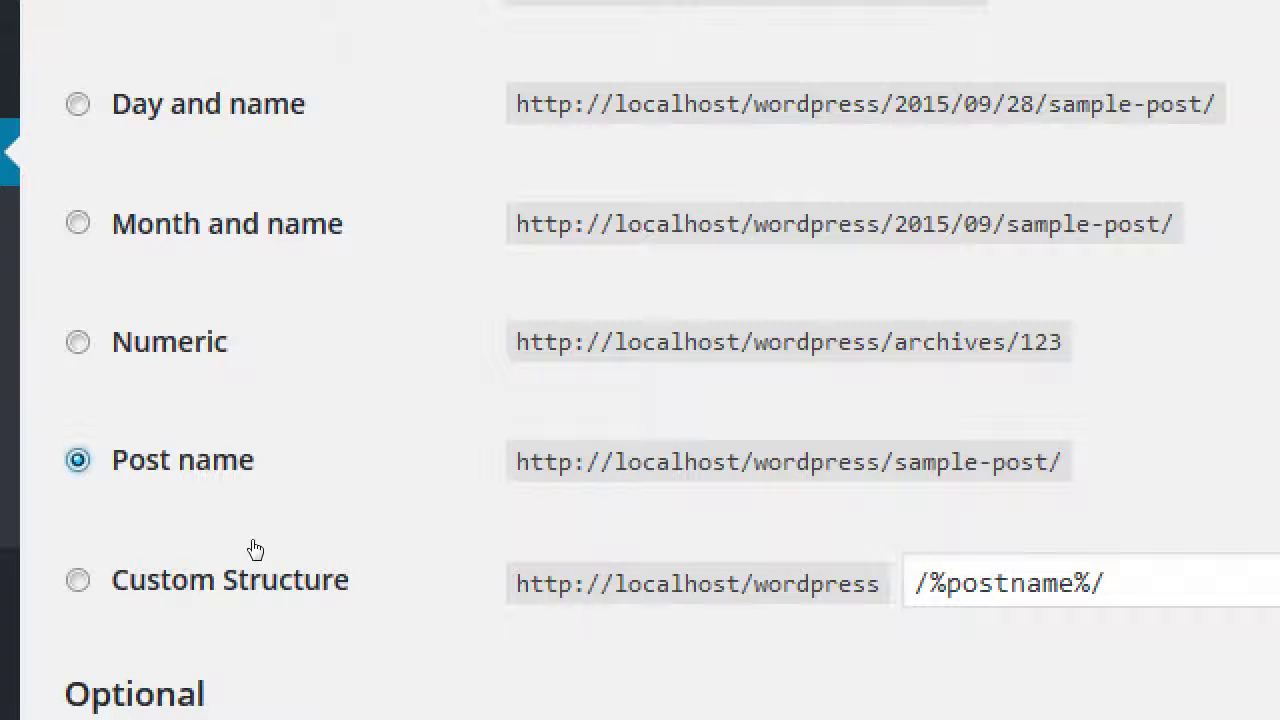
pyautogui.scroll(-6, 326, 600)
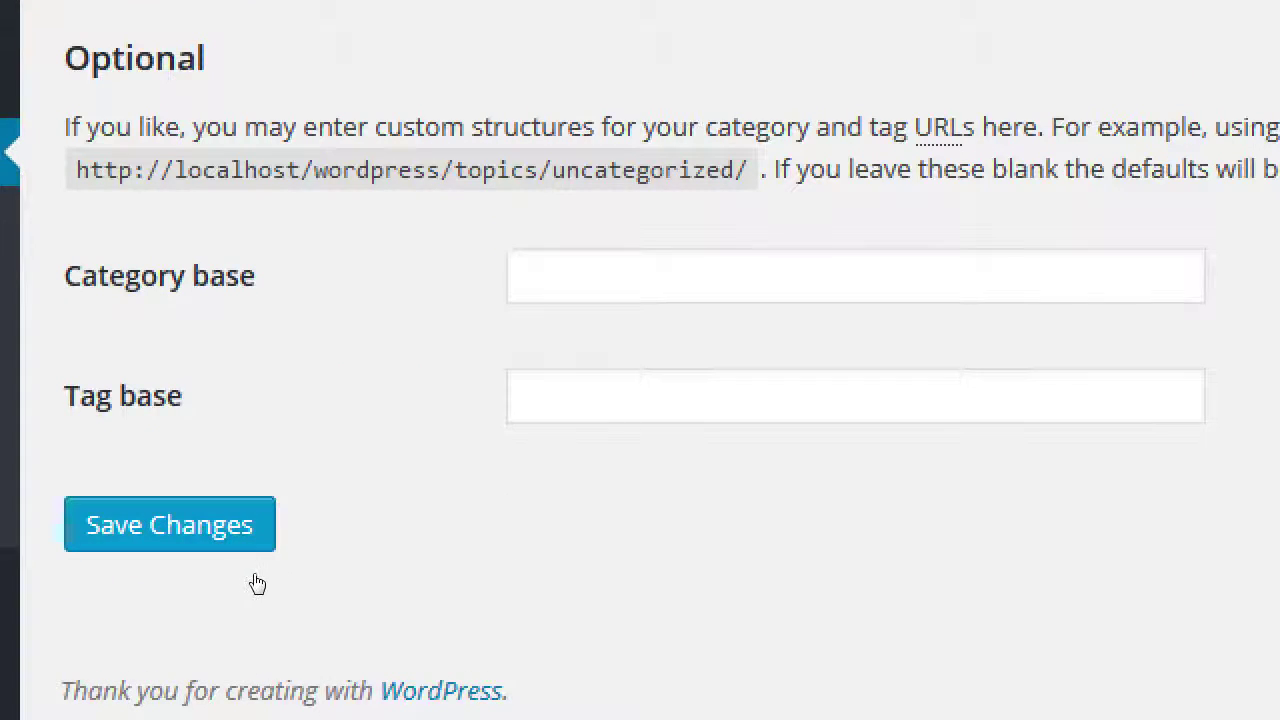
pyautogui.click(252, 540)
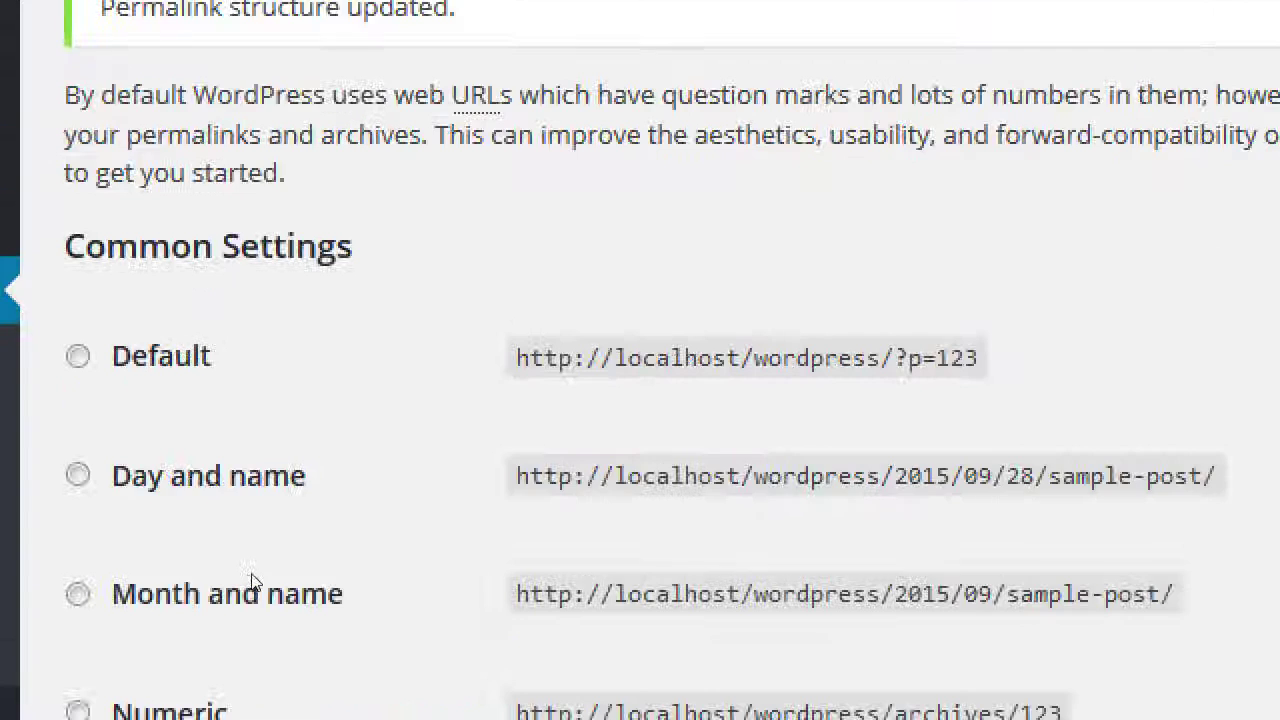
pyautogui.scroll(-3, 805, 528)
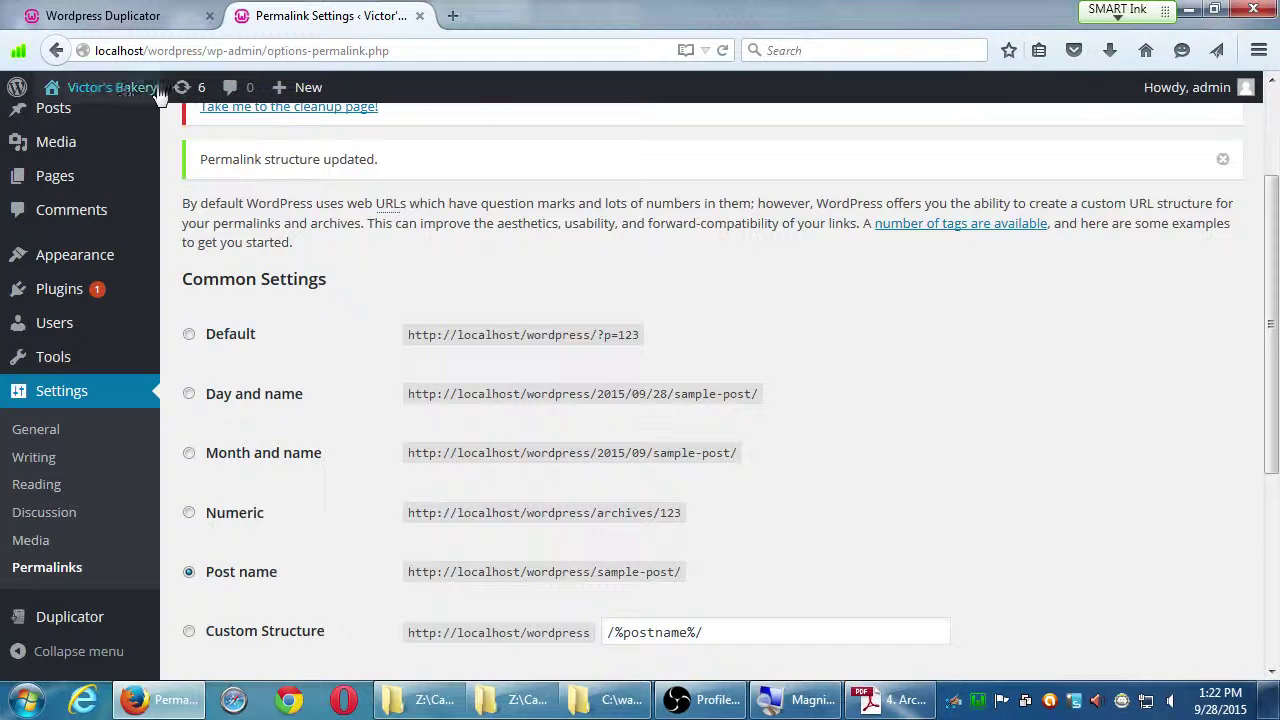
# Open the Victor's Bakery front end in a new tab and test Sample Page, which returns 404.
pyautogui.moveTo(85, 90)
pyautogui.middleClick(106, 120)
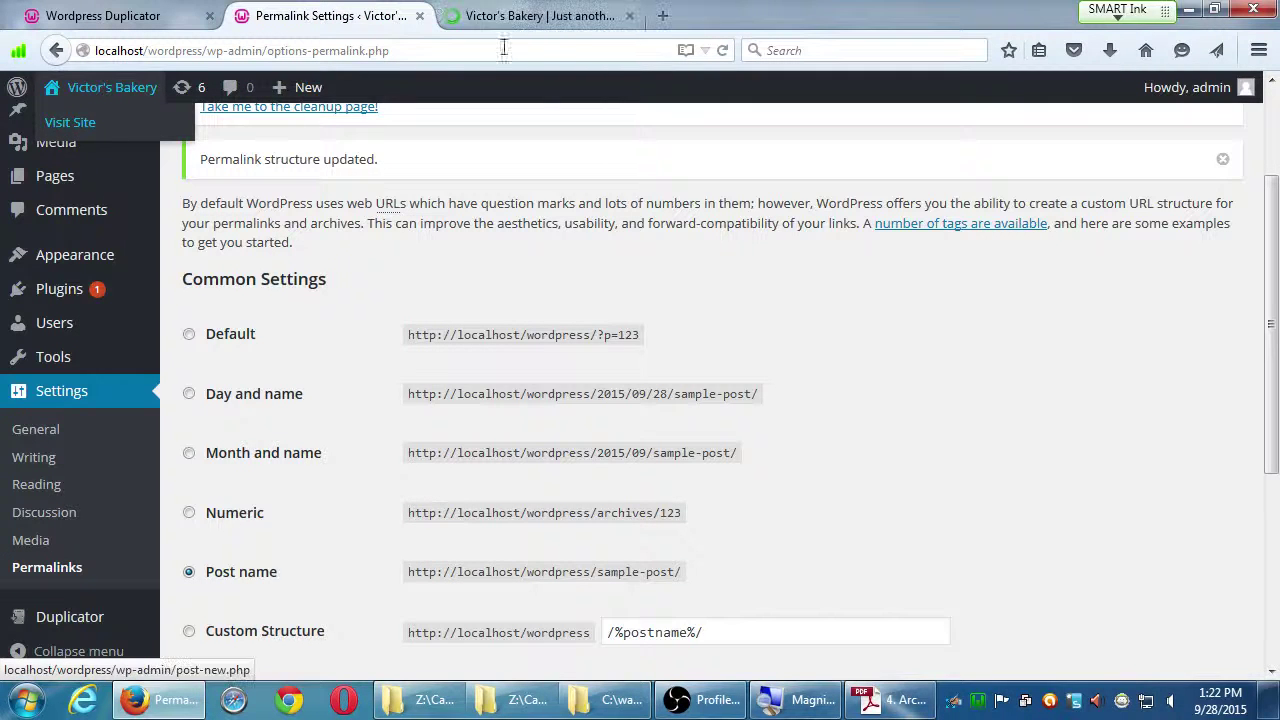
pyautogui.click(556, 22)
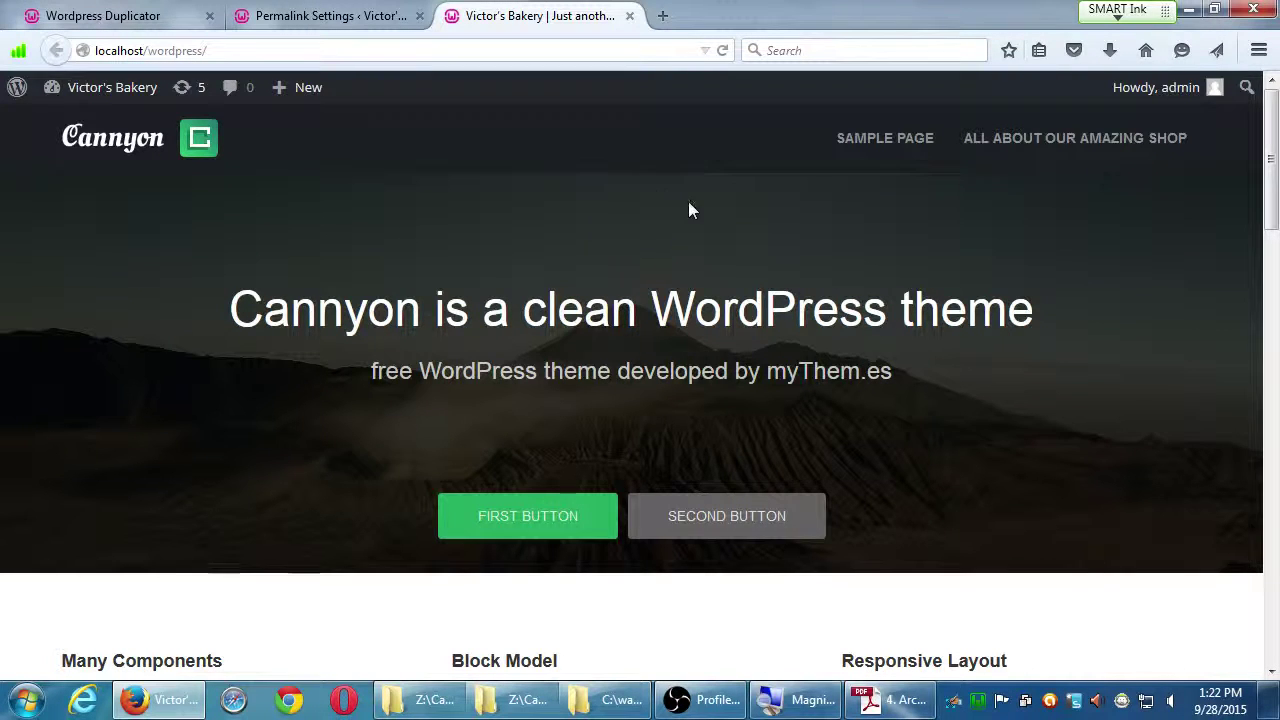
pyautogui.click(877, 149)
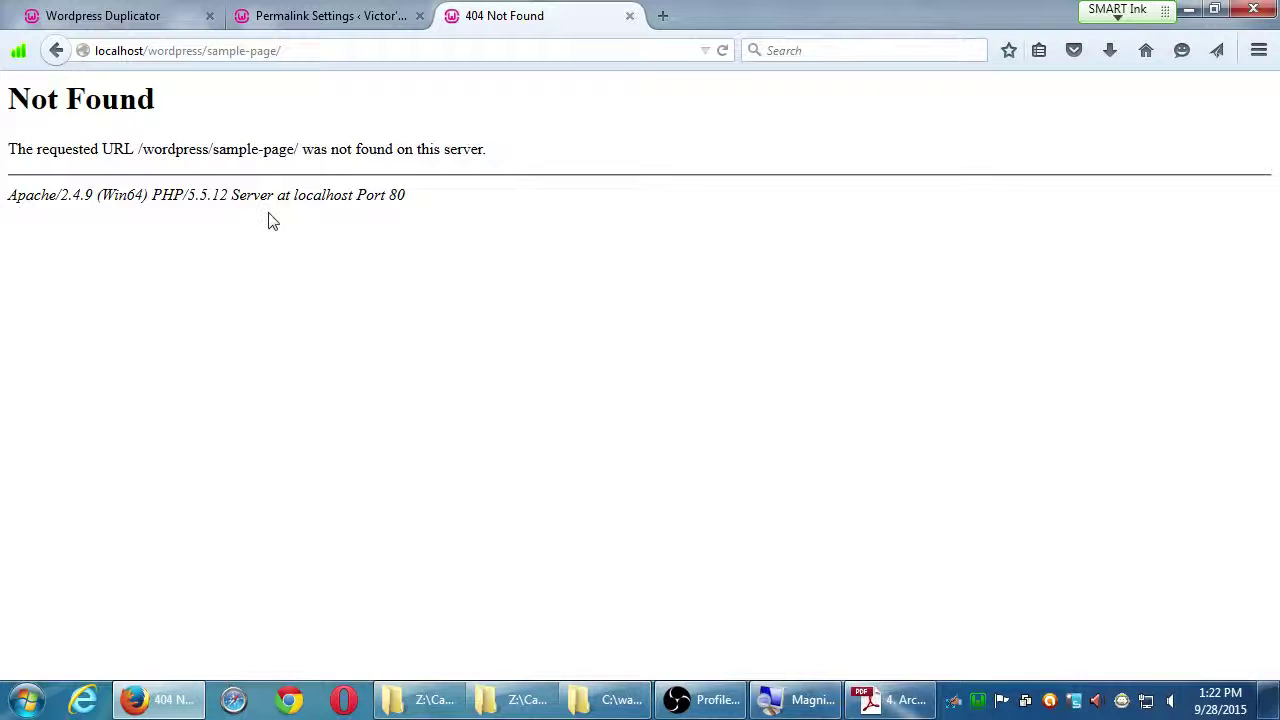
# Return to the Victor's Bakery homepage and open the Welcome to Yummy post, which returns 404.
pyautogui.hotkey('alt', 'Left')
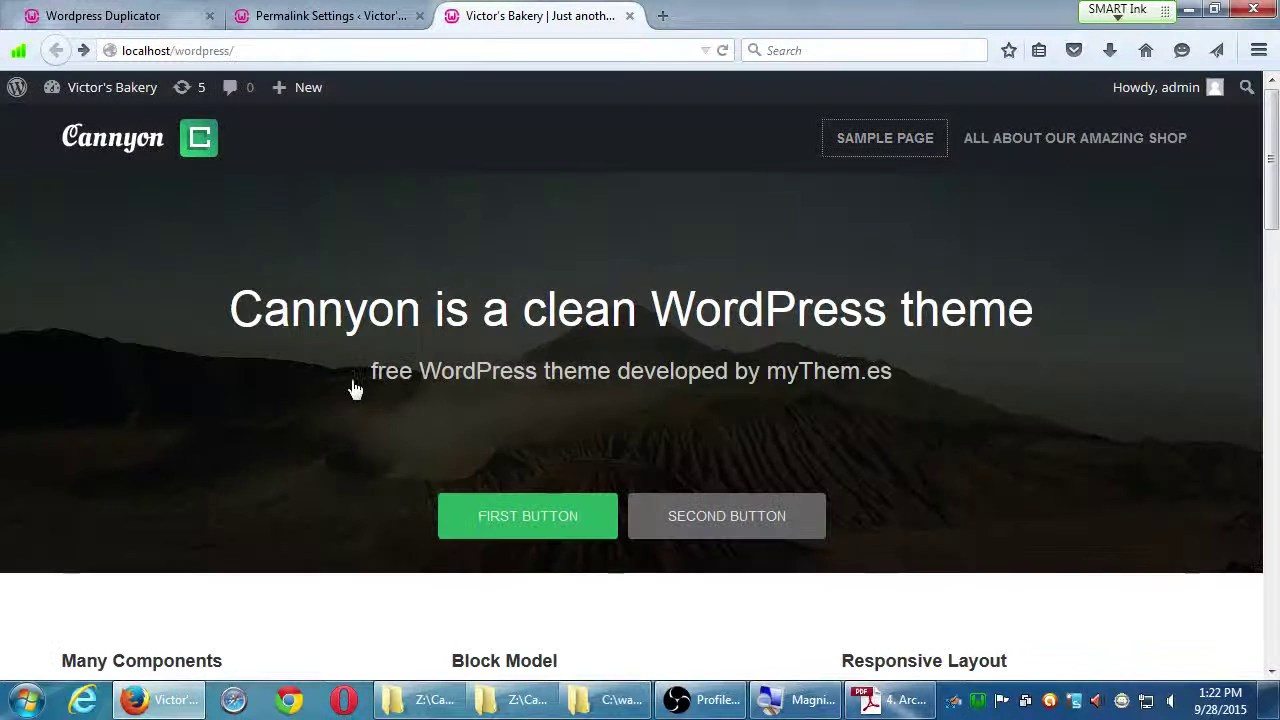
pyautogui.scroll(-5, 351, 386)
pyautogui.scroll(-4, 383, 437)
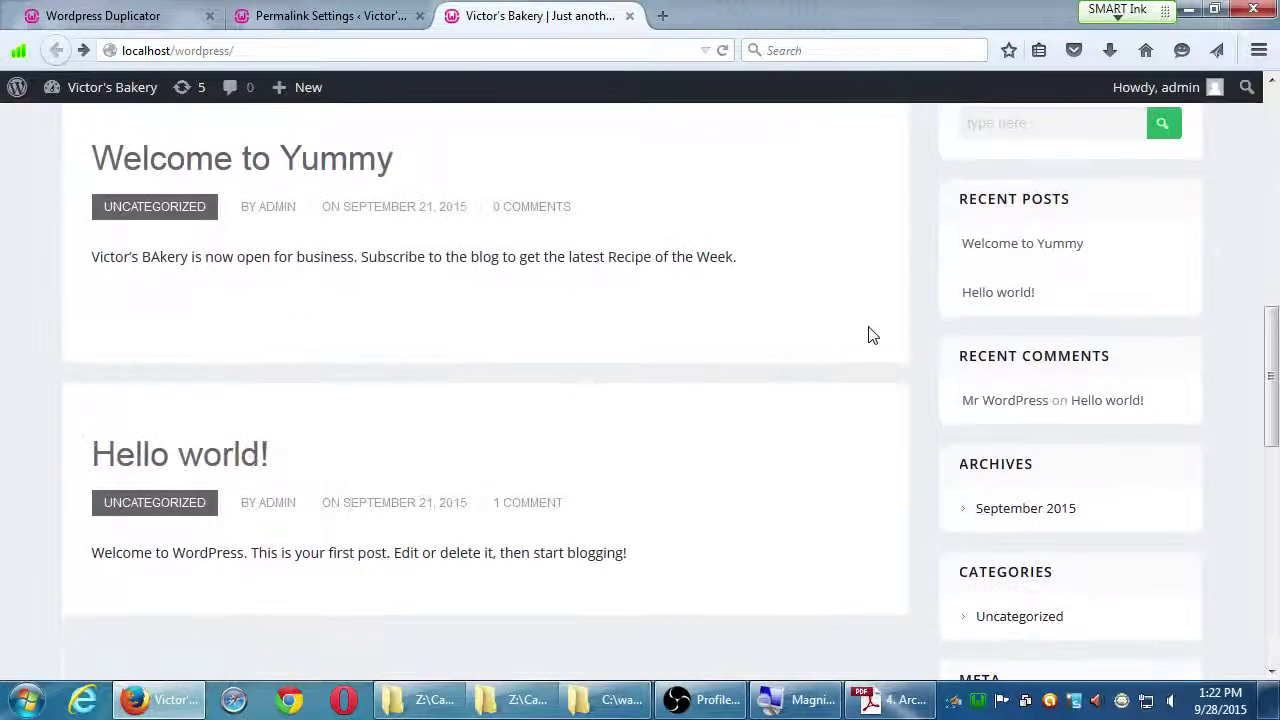
pyautogui.scroll(2, 597, 363)
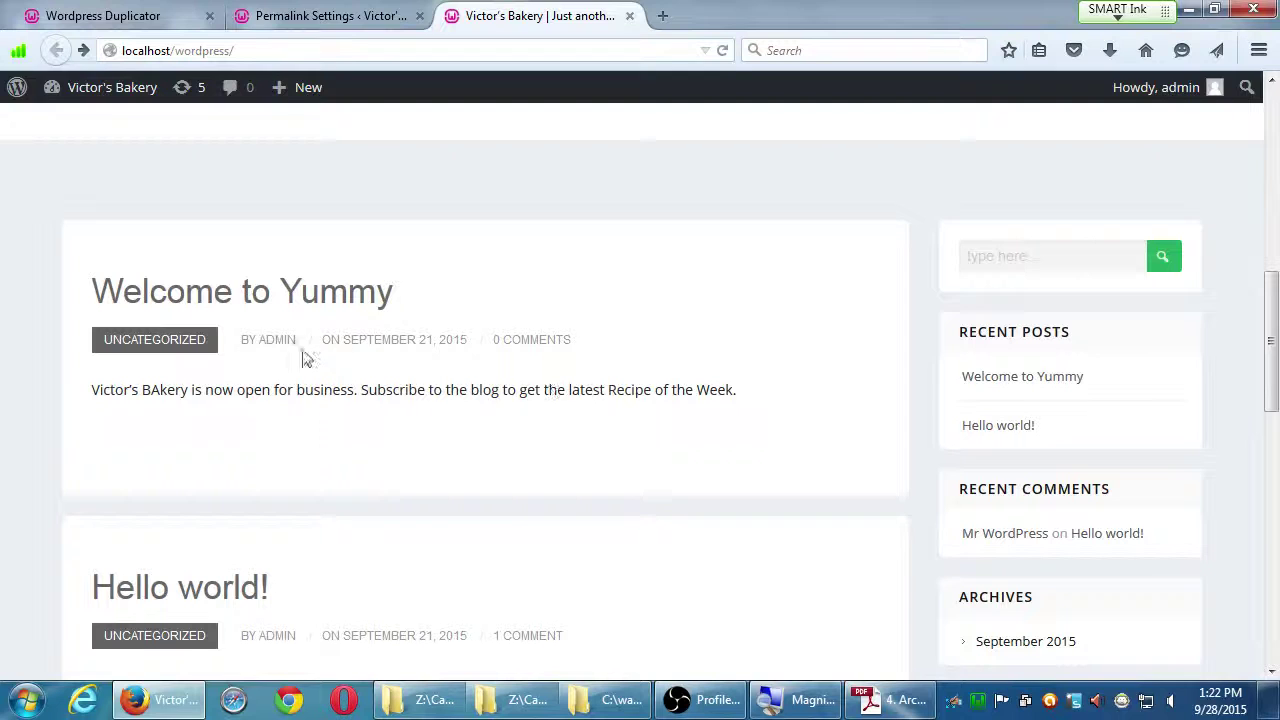
pyautogui.click(249, 305)
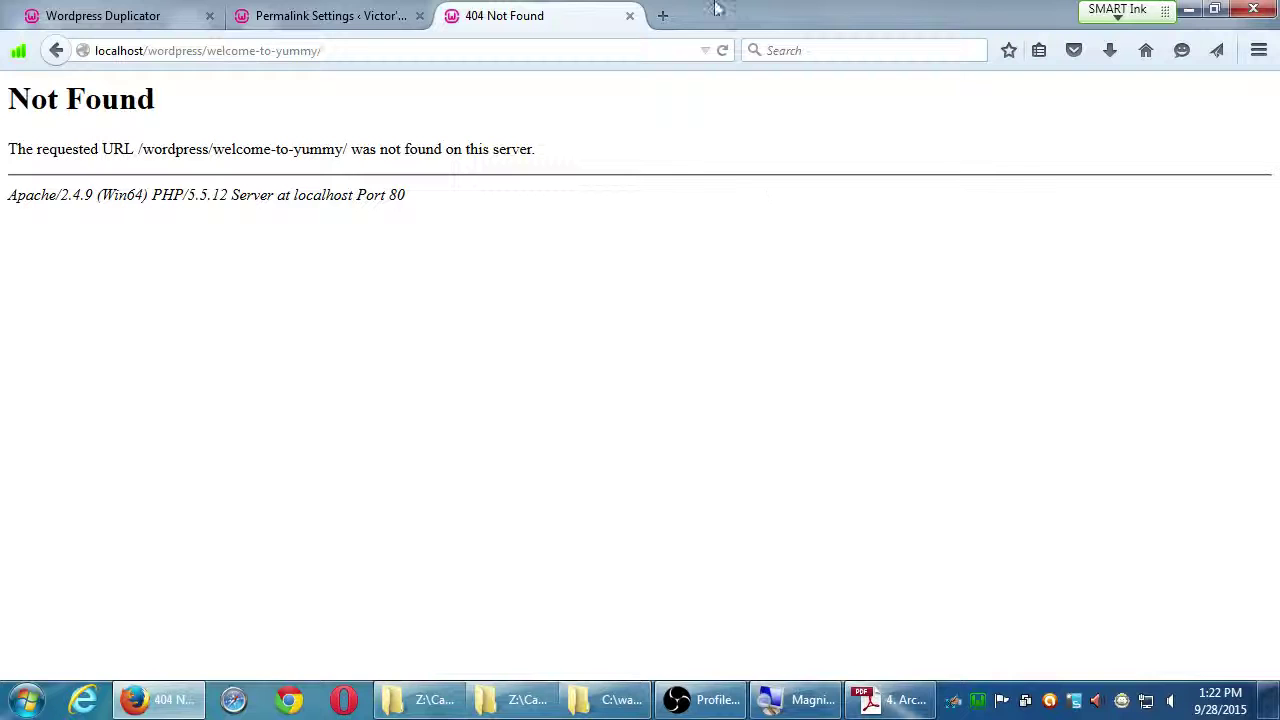
# Save the permalinks as Default, then go back to the blog homepage listing its posts.
pyautogui.click(340, 20)
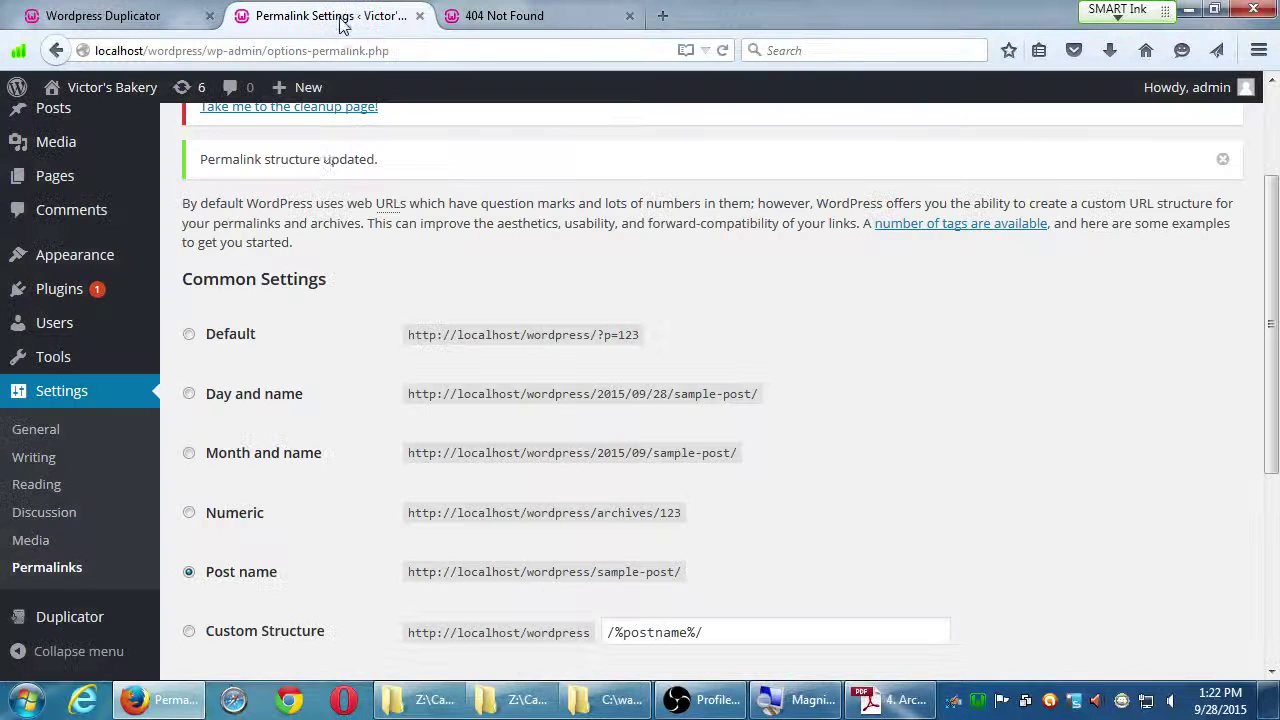
pyautogui.click(221, 342)
pyautogui.scroll(-5, 229, 338)
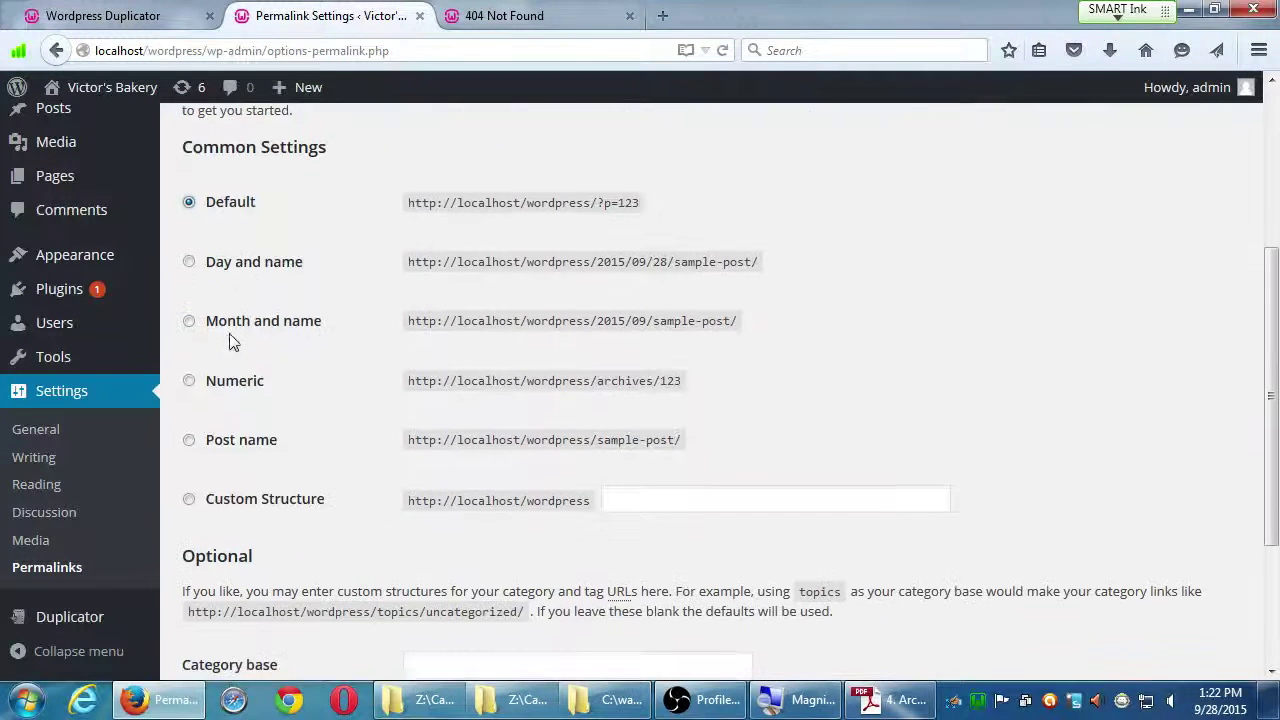
pyautogui.click(243, 580)
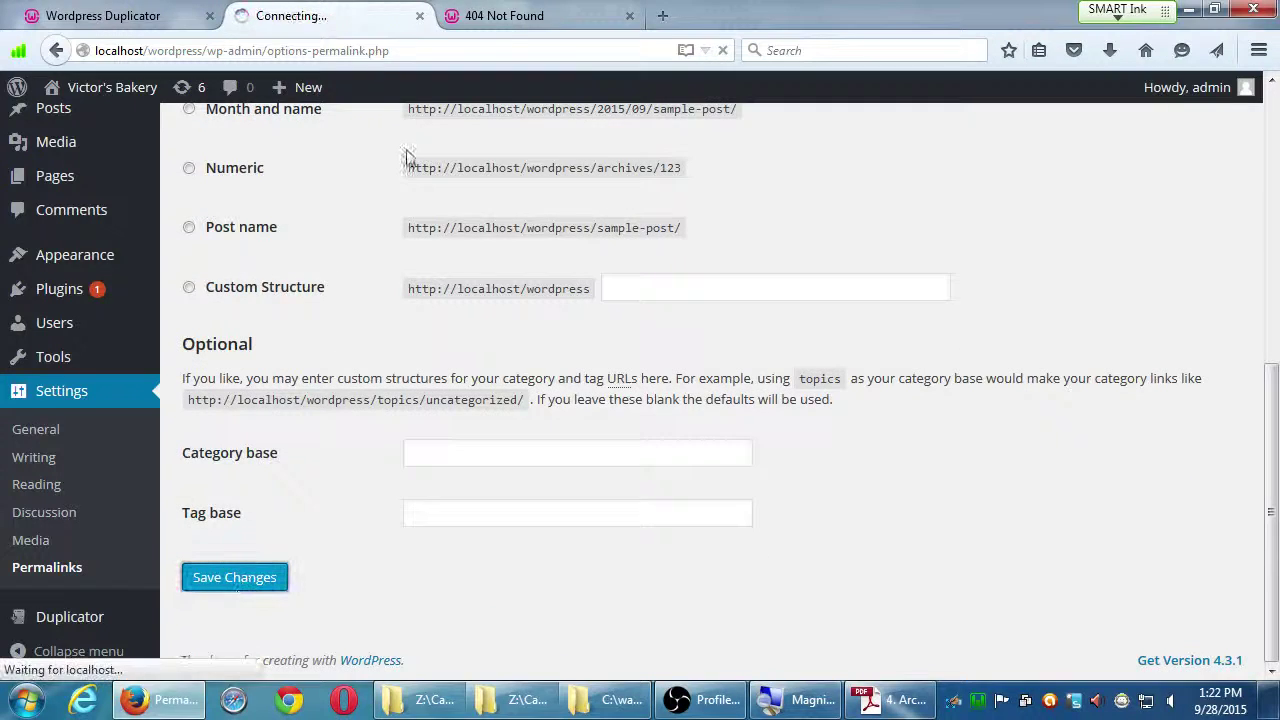
pyautogui.click(520, 15)
pyautogui.hotkey('alt', 'Left')
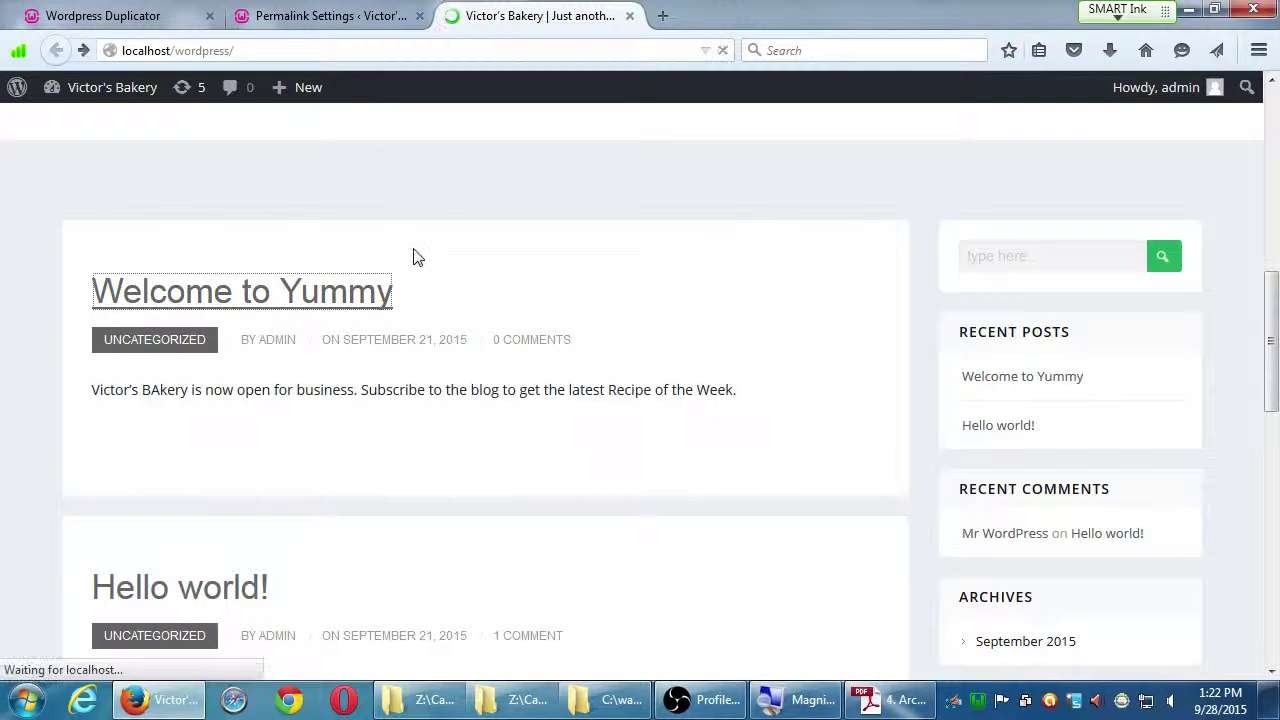
pyautogui.click(383, 292)
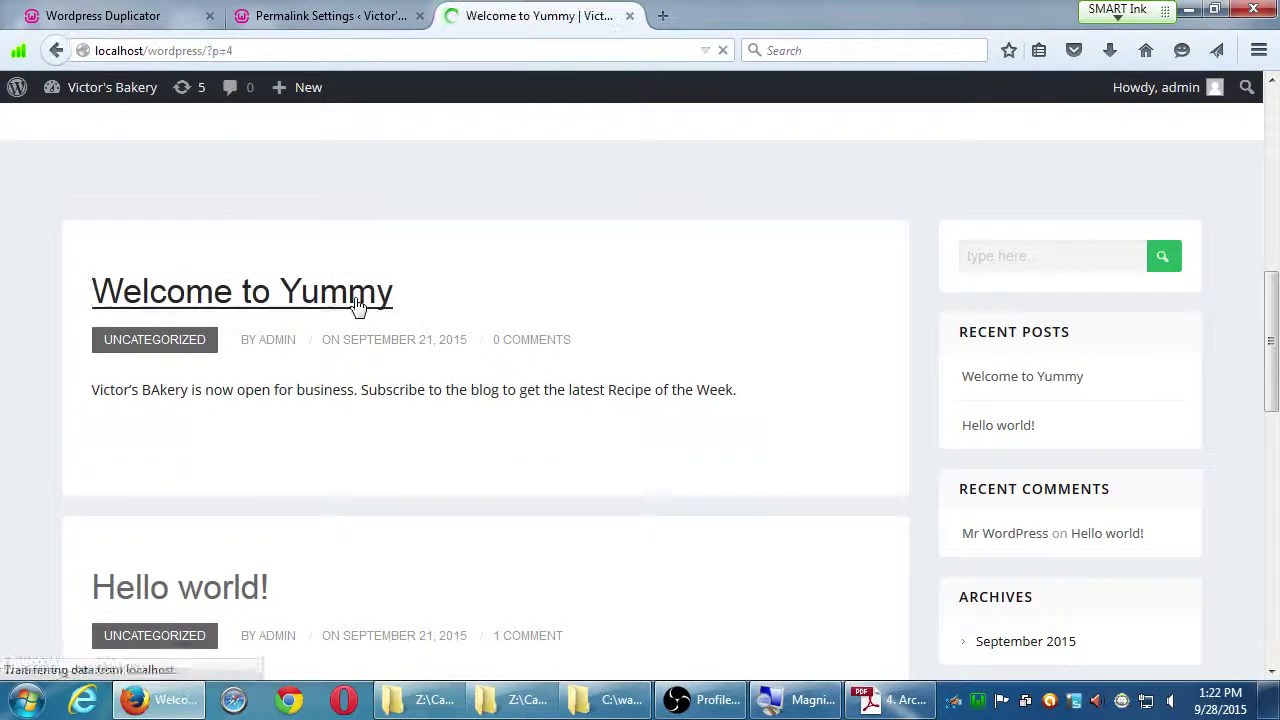
pyautogui.scroll(-5, 345, 440)
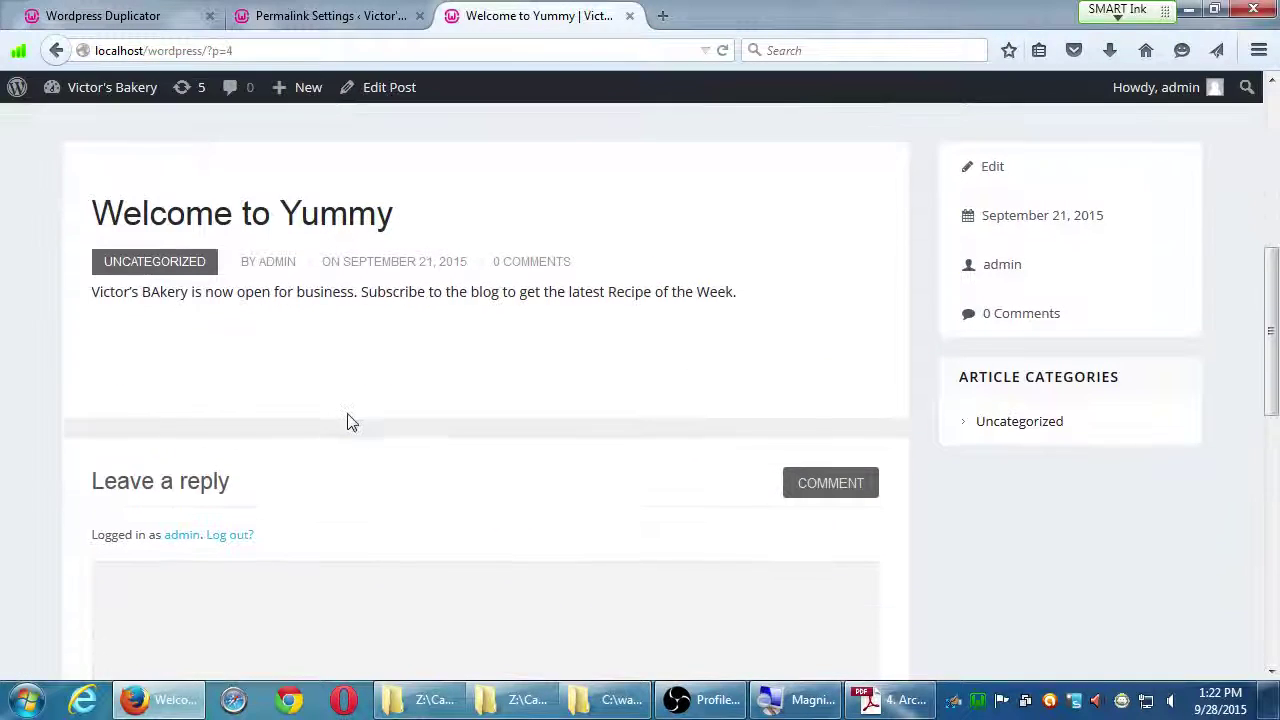
pyautogui.hotkey('alt', 'Left')
pyautogui.scroll(3, 414, 409)
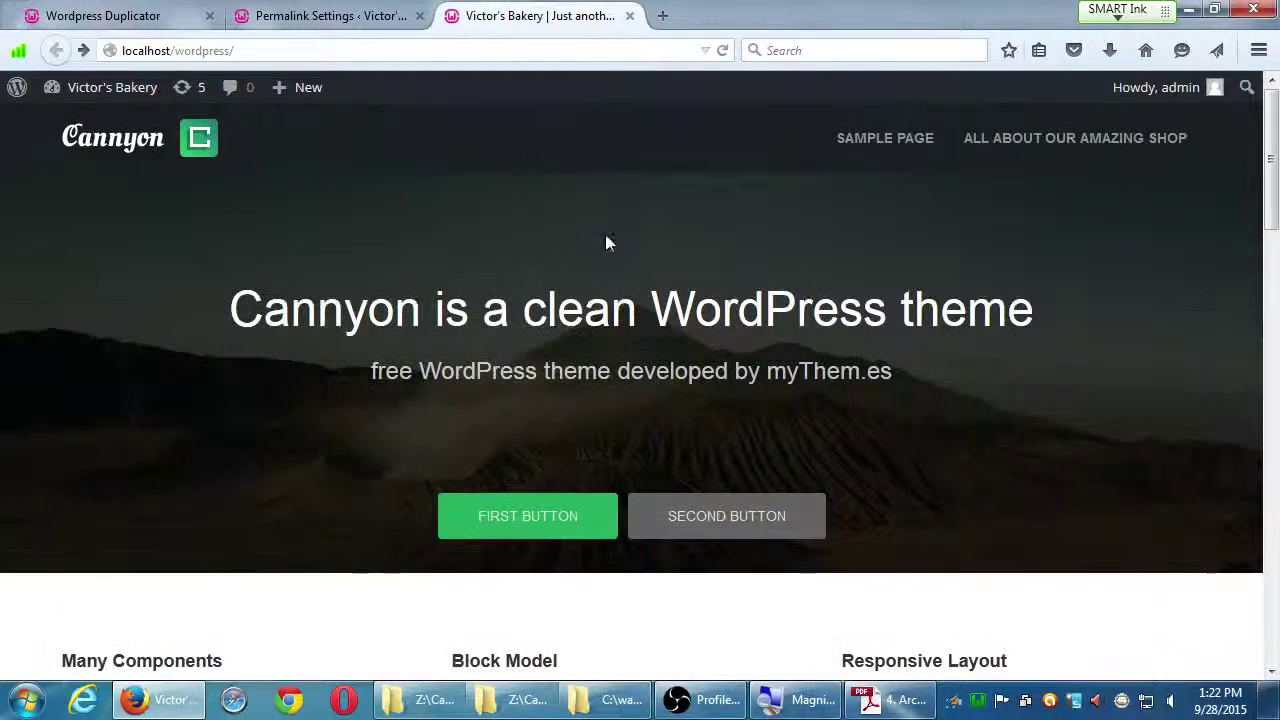
pyautogui.click(871, 149)
pyautogui.scroll(-6, 428, 425)
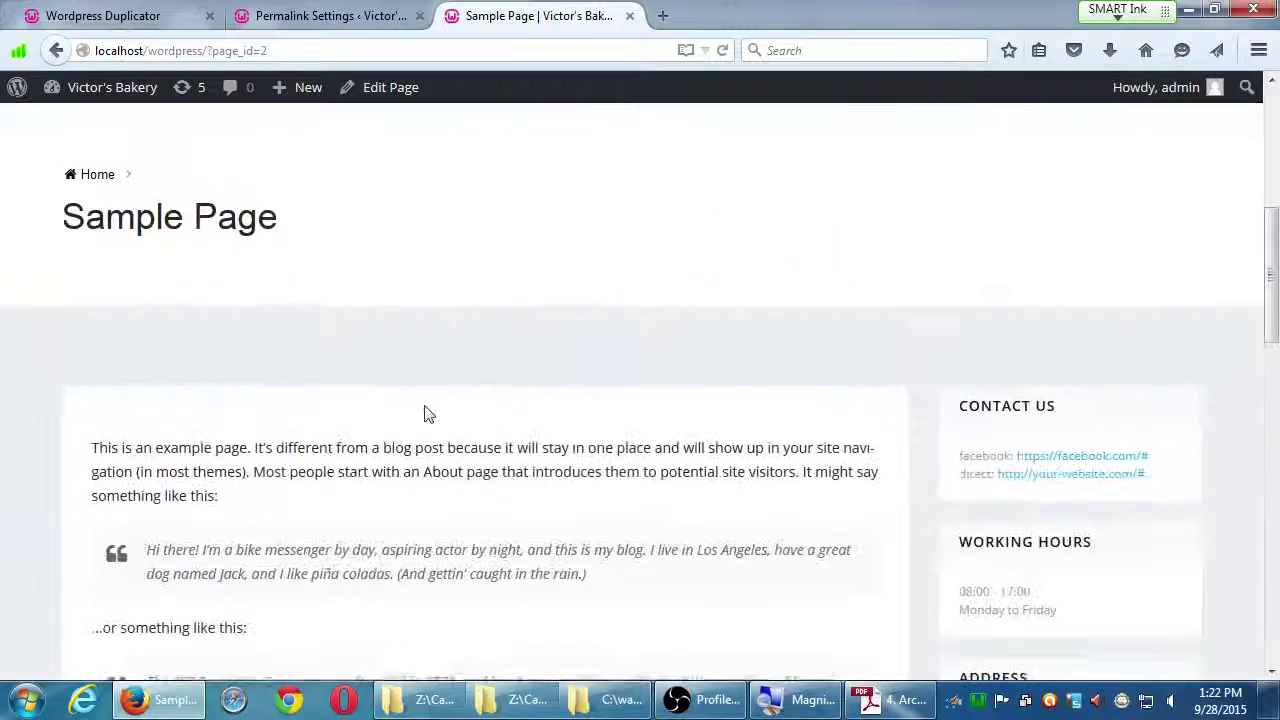
pyautogui.hotkey('alt', 'Left')
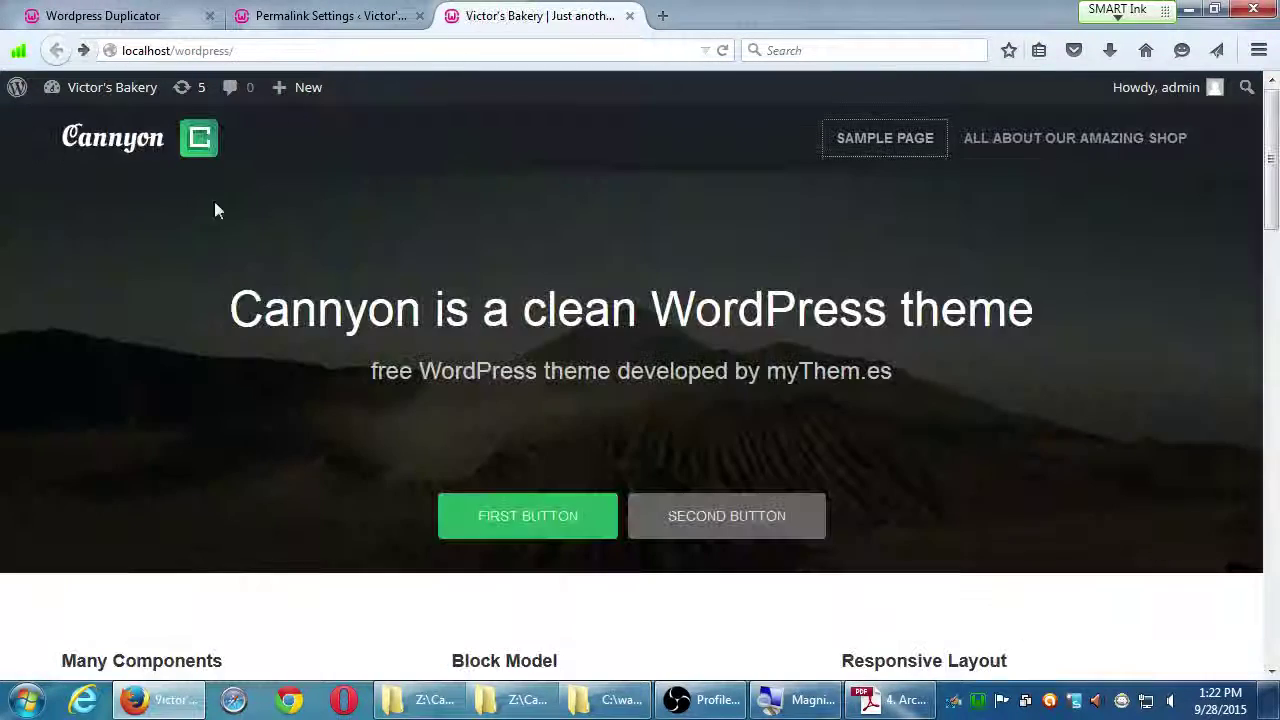
pyautogui.click(310, 16)
# Reselect Post name (/%postname%/) on Permalink Settings and save the change.
pyautogui.scroll(-3, 262, 458)
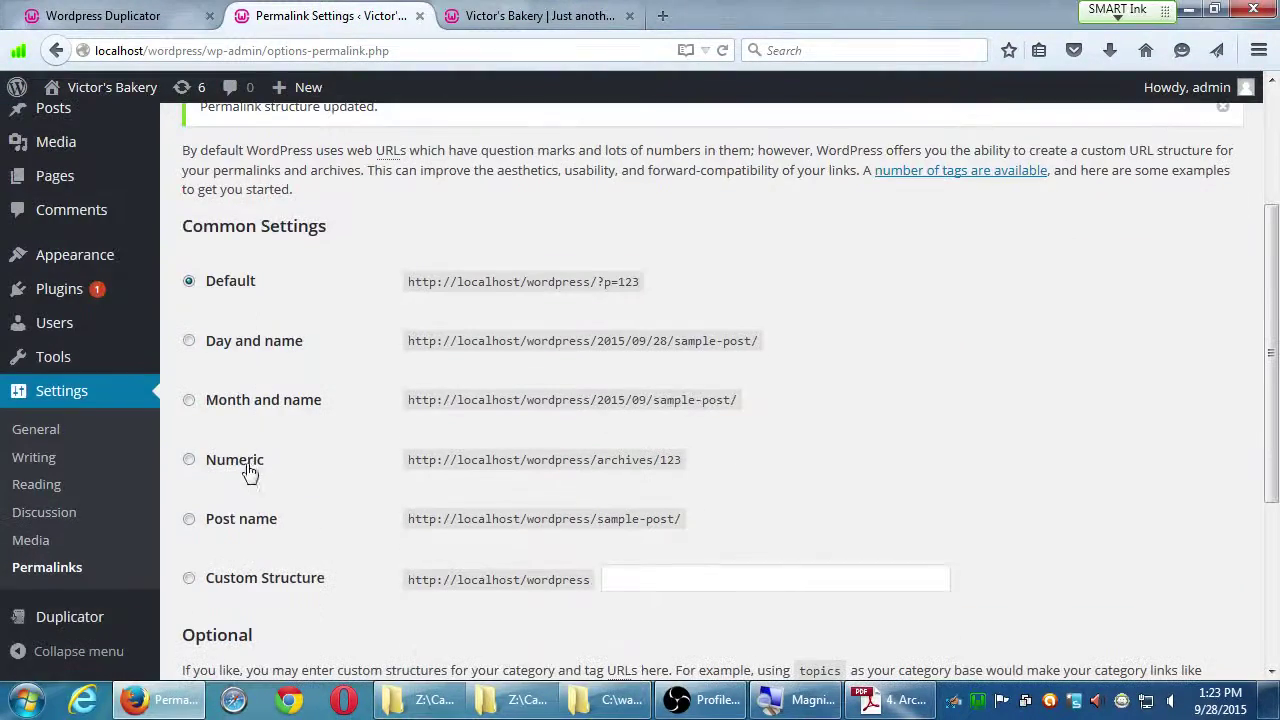
pyautogui.click(240, 521)
pyautogui.scroll(-1, 250, 527)
pyautogui.scroll(-2, 251, 523)
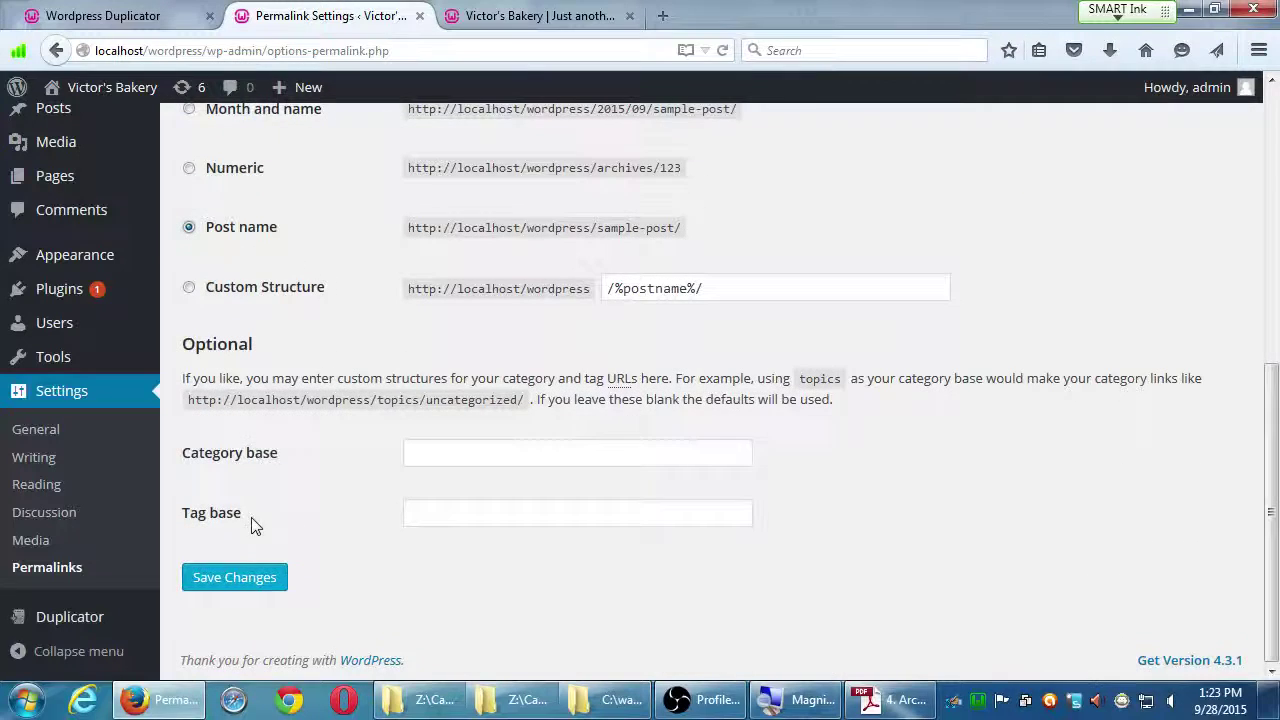
pyautogui.click(245, 576)
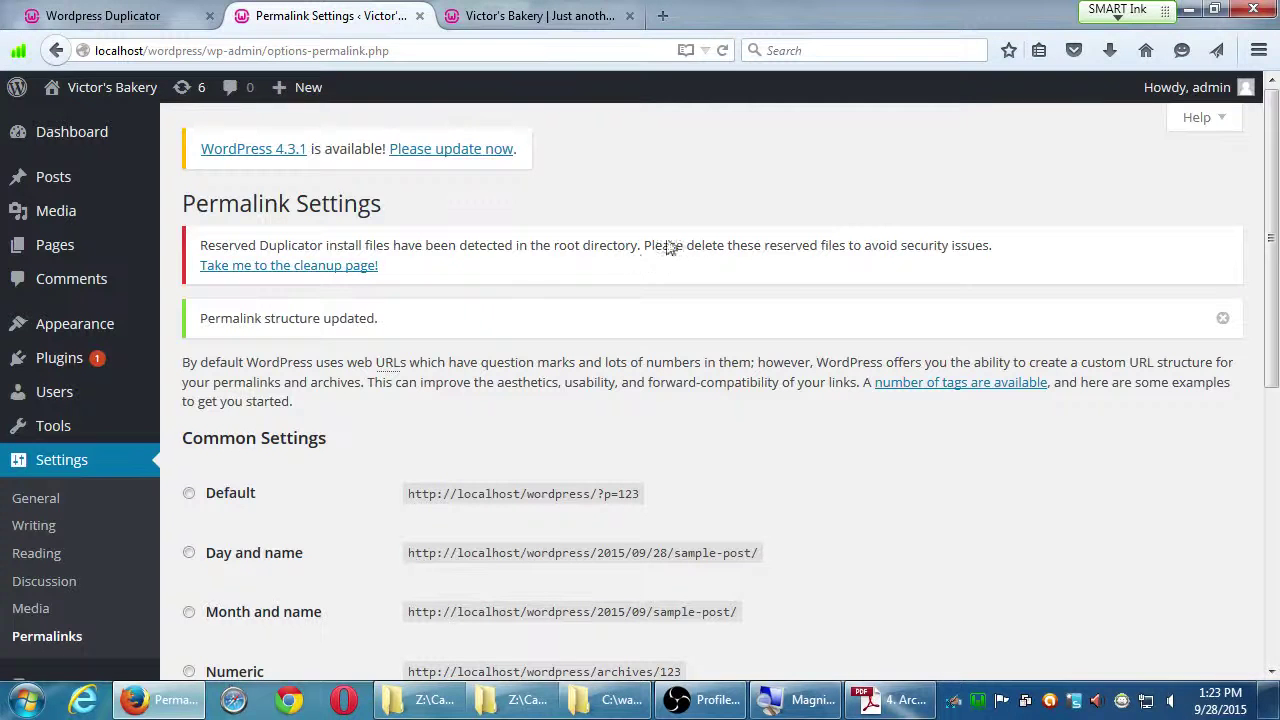
# Close the site and Permalink Settings tabs, then start Security Cleanup from the installer's final steps.
pyautogui.click(620, 16)
pyautogui.click(629, 16)
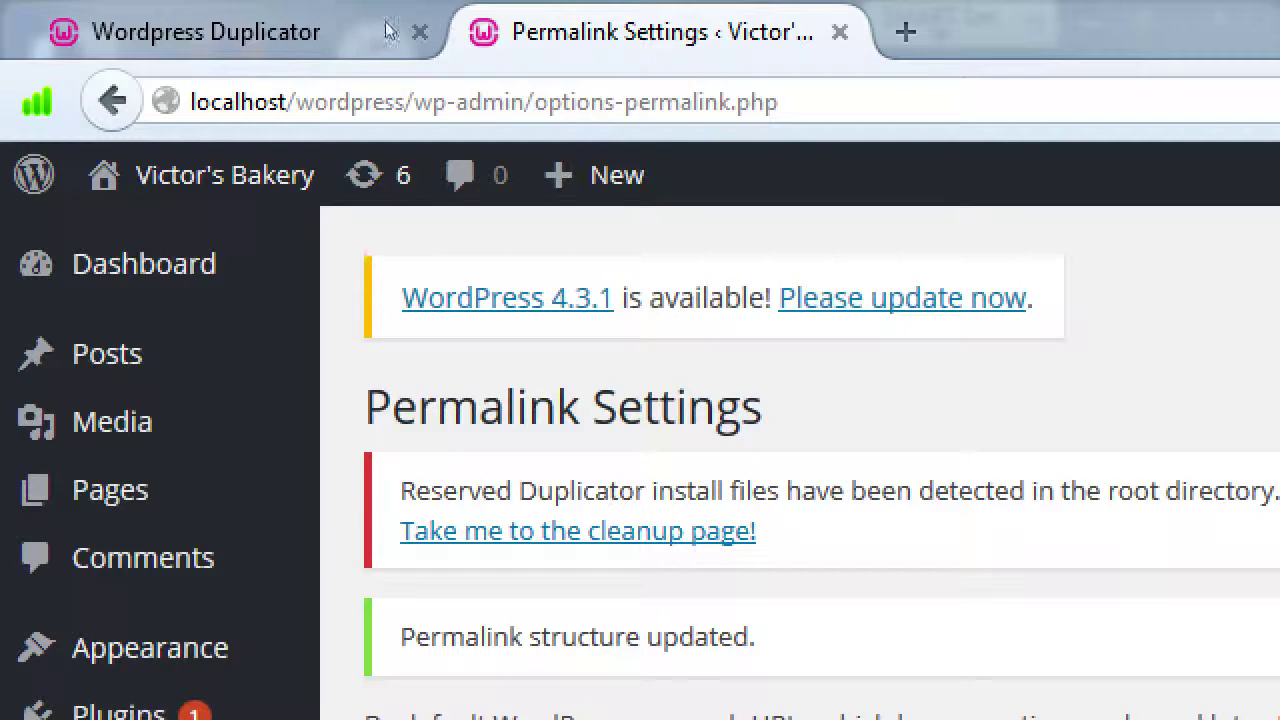
pyautogui.click(839, 32)
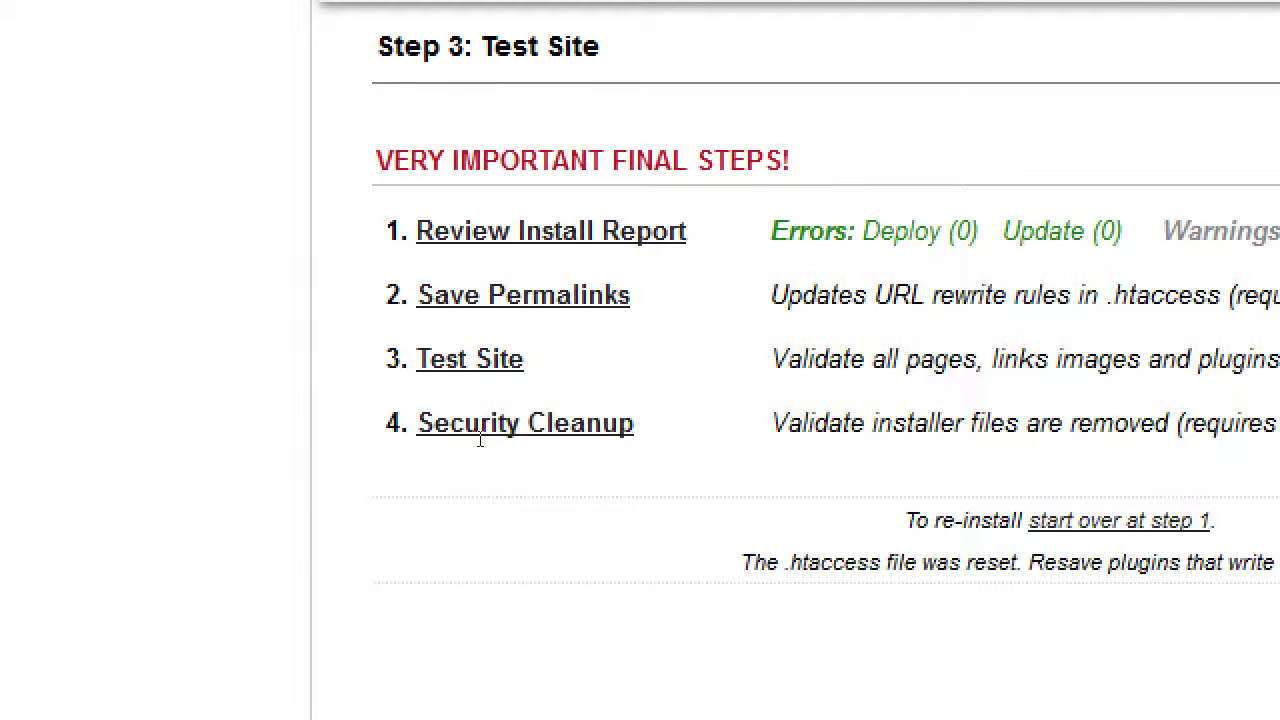
pyautogui.click(486, 428)
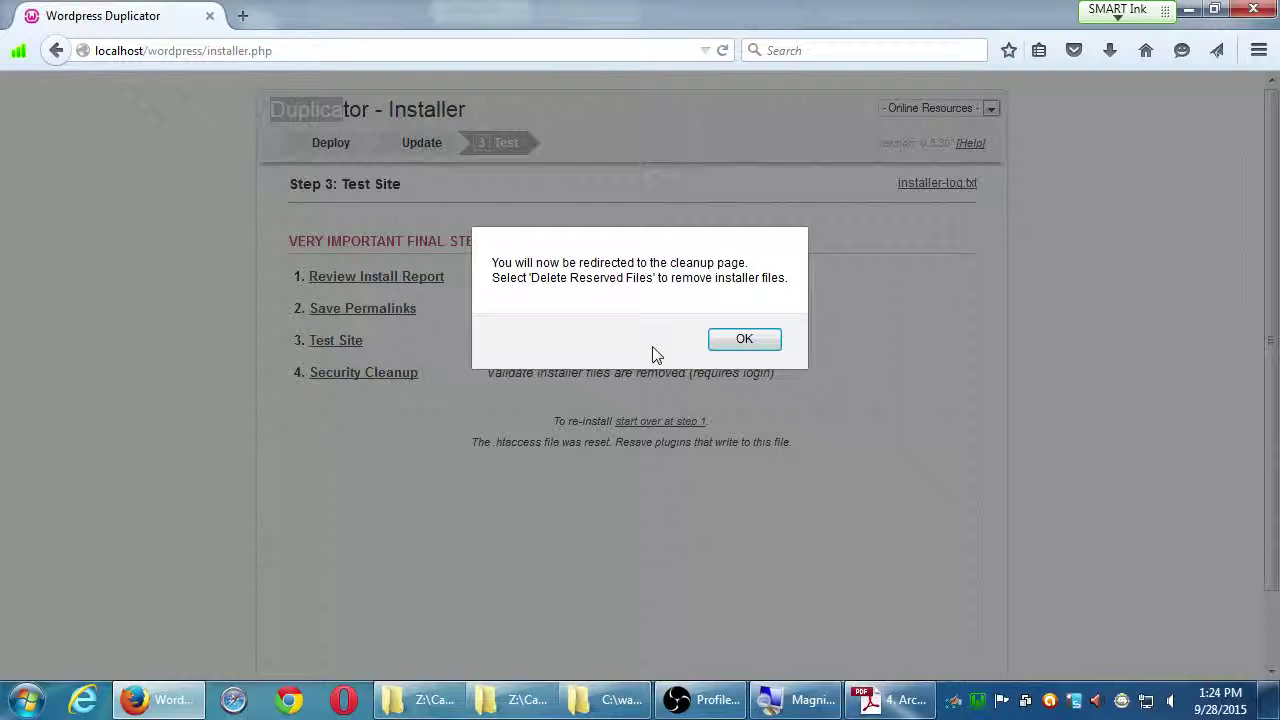
# Accept the redirect to the Duplicator Tools Cleanup page, which warns that reserved install files remain.
pyautogui.click(737, 341)
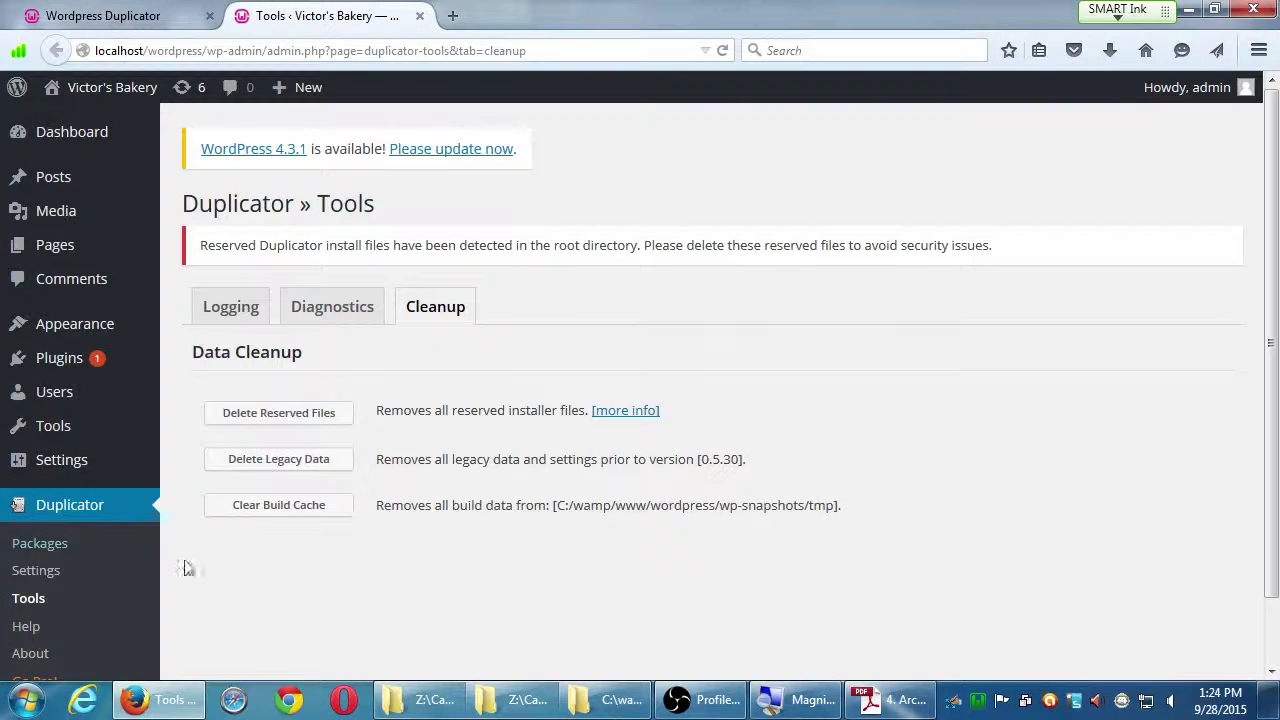
pyautogui.scroll(-1, 224, 597)
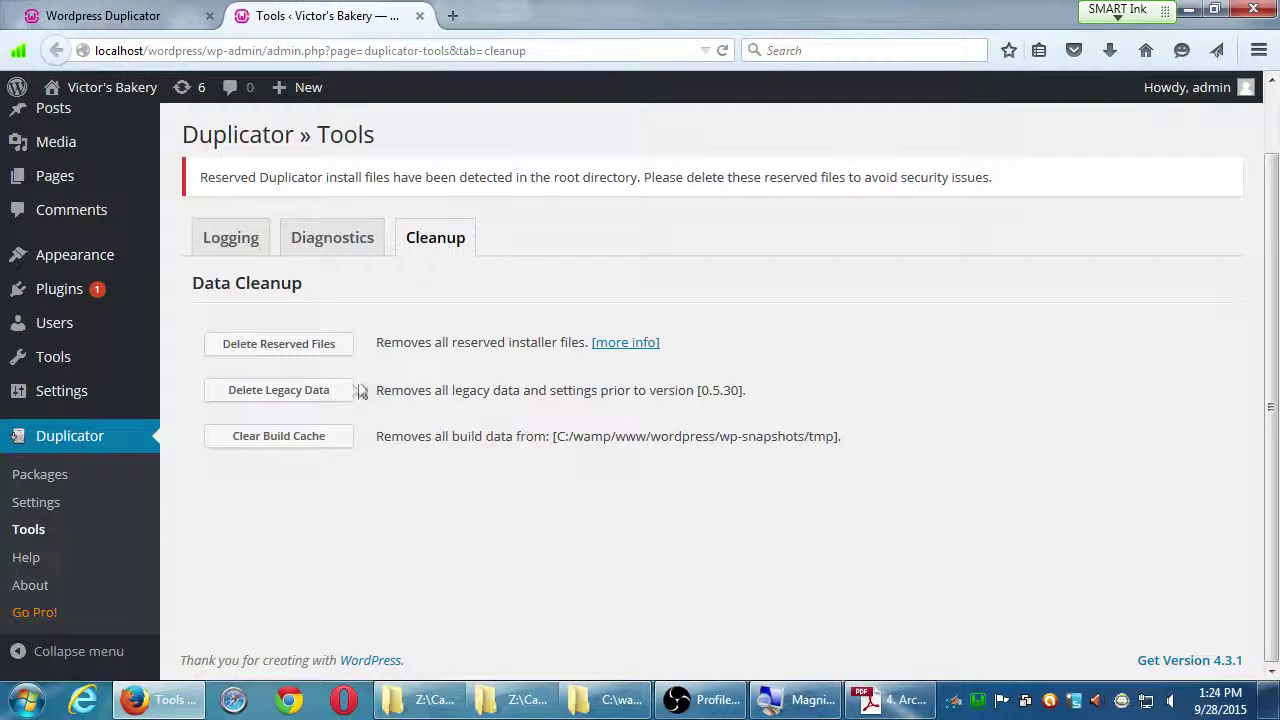
# Delete Reserved Files; results list installer.php, installer-data.sql and database.sql as Not Found.
pyautogui.click(306, 350)
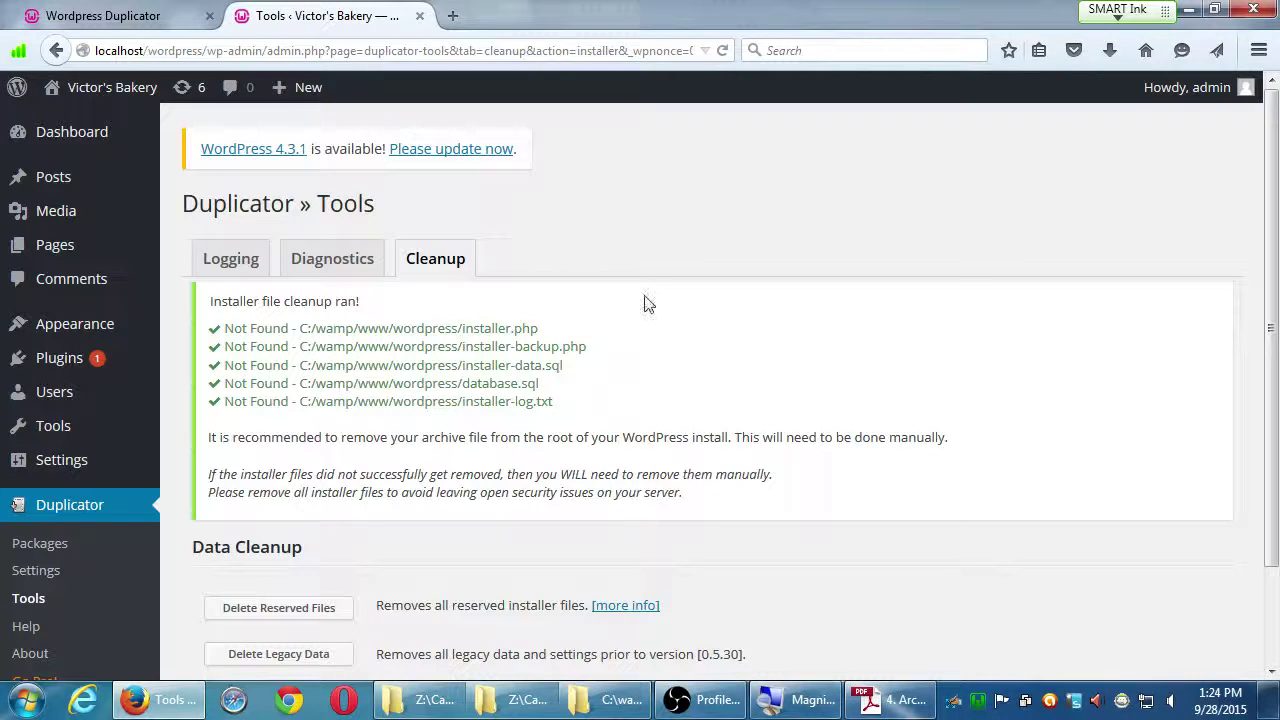
pyautogui.scroll(-2, 660, 410)
pyautogui.scroll(-1, 640, 422)
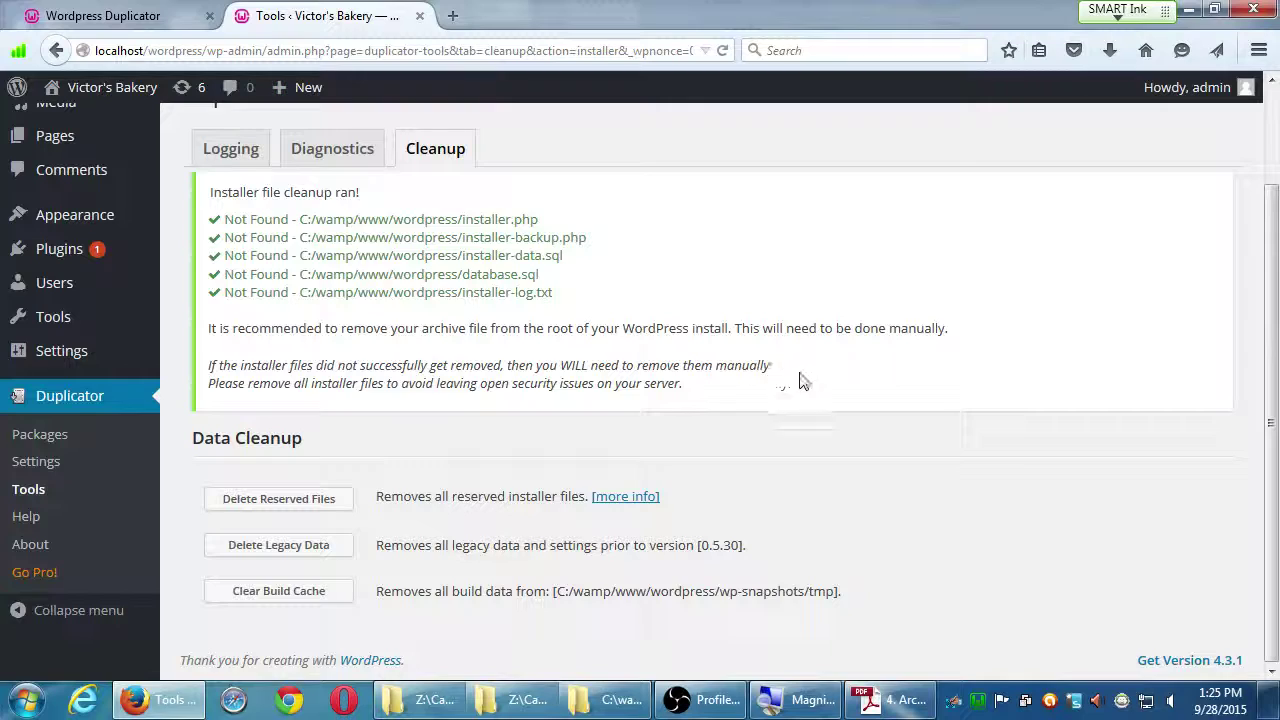
pyautogui.scroll(3, 845, 412)
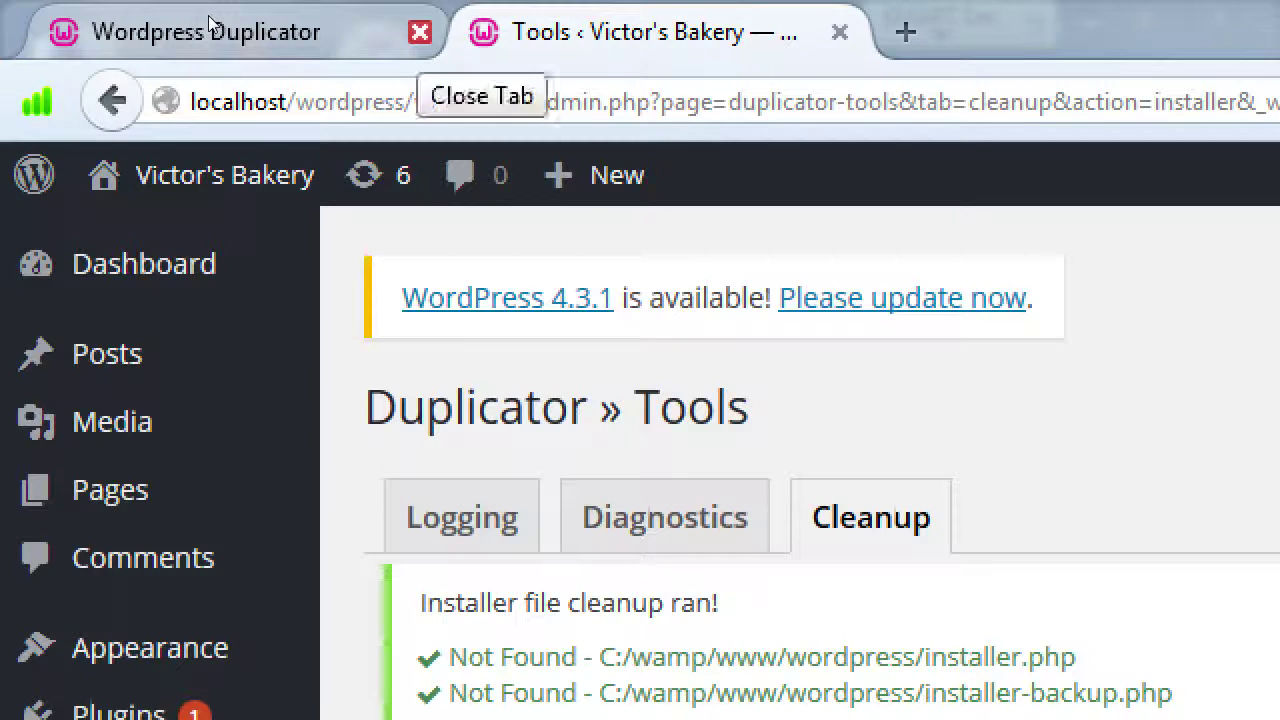
# Close the Duplicator installer tab and visit the Victor's Bakery front page.
pyautogui.click(419, 32)
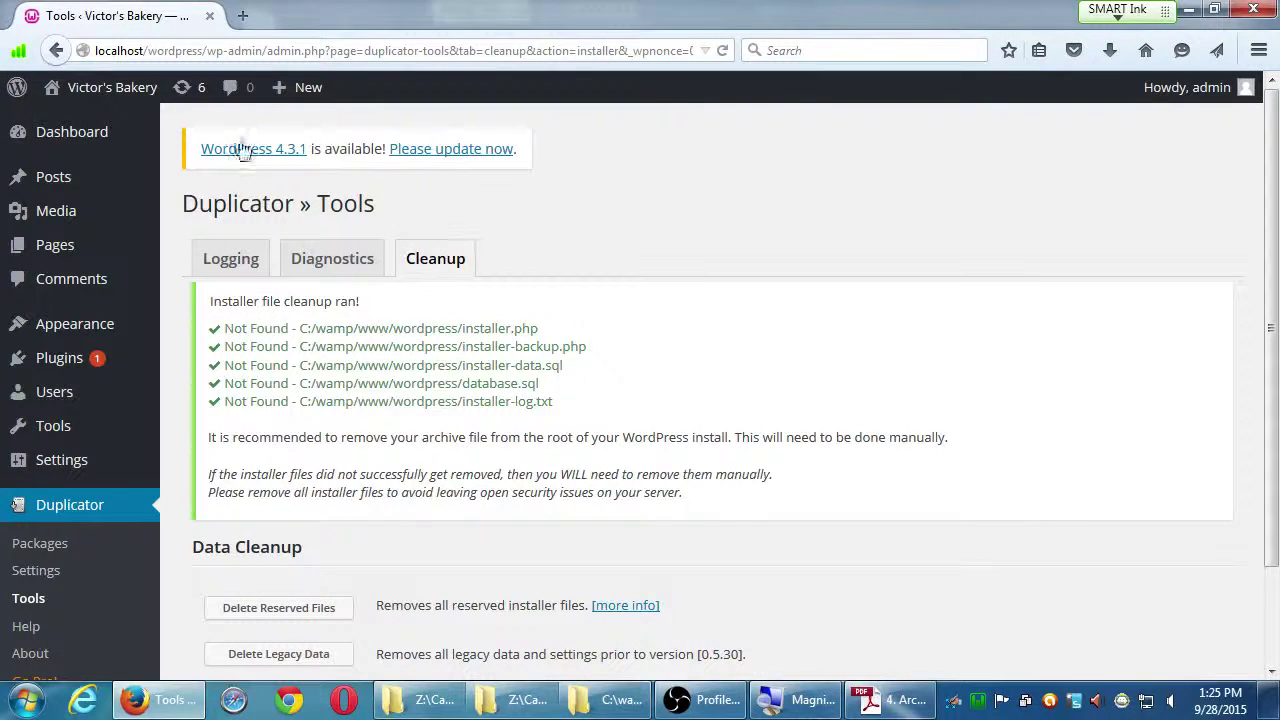
pyautogui.moveTo(105, 98)
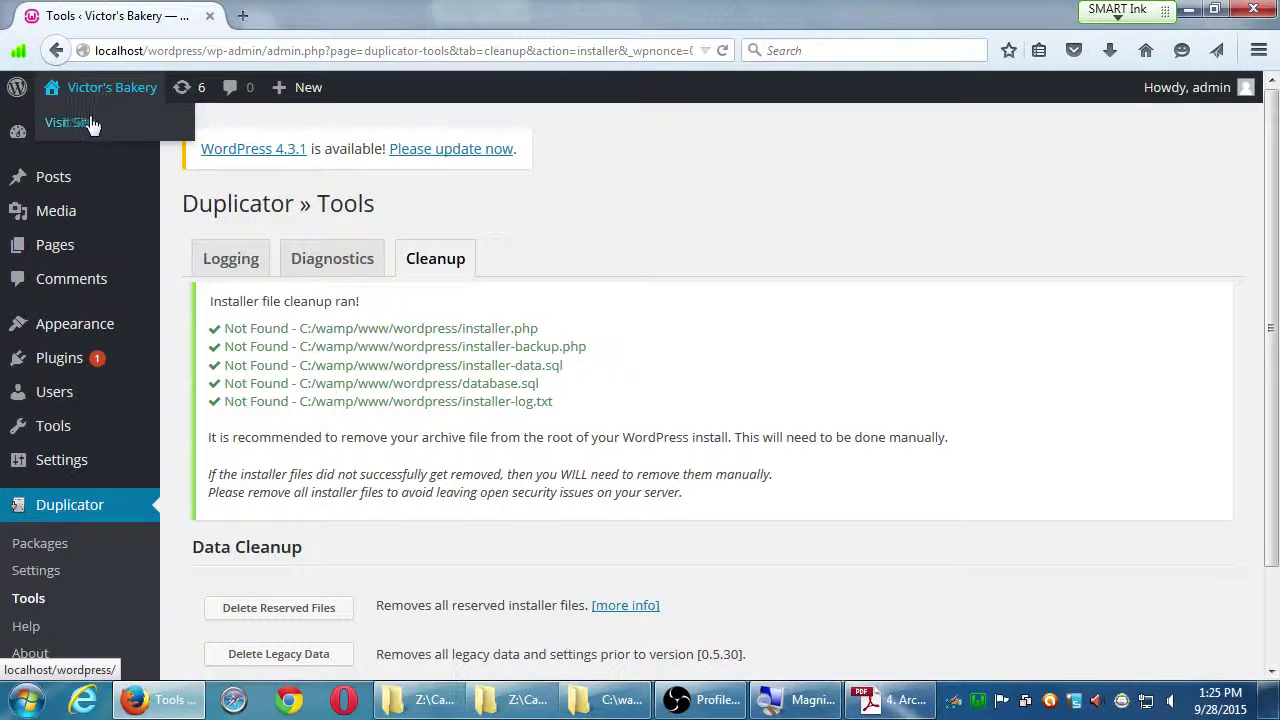
pyautogui.click(86, 123)
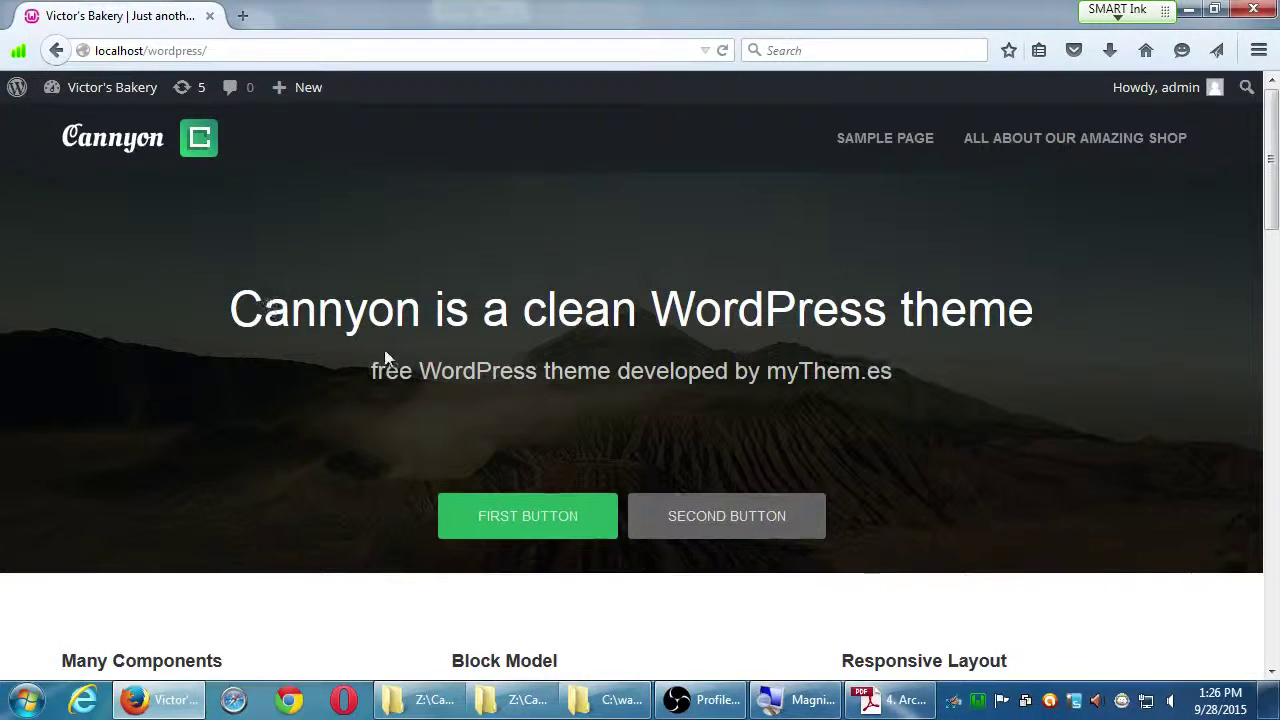
# Open the September 2015 archive from the Archives list, which returns Not Found.
pyautogui.scroll(-7, 384, 355)
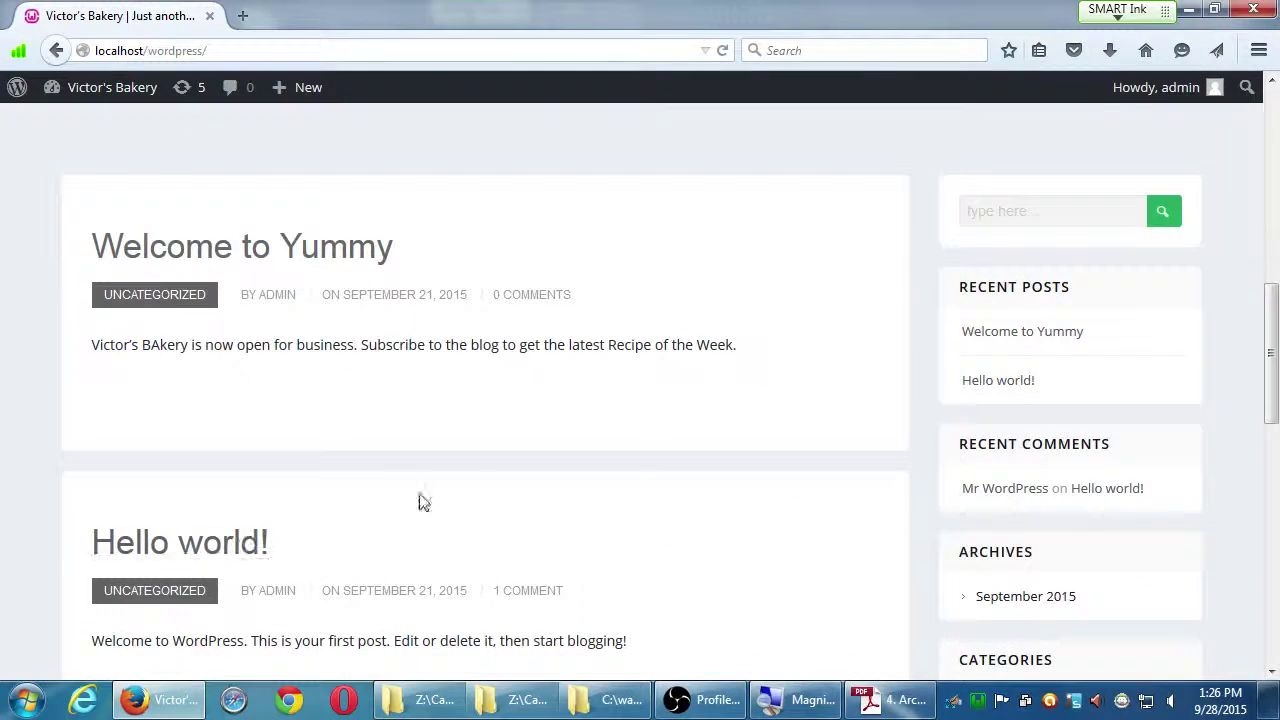
pyautogui.scroll(-9, 553, 550)
pyautogui.scroll(6, 553, 545)
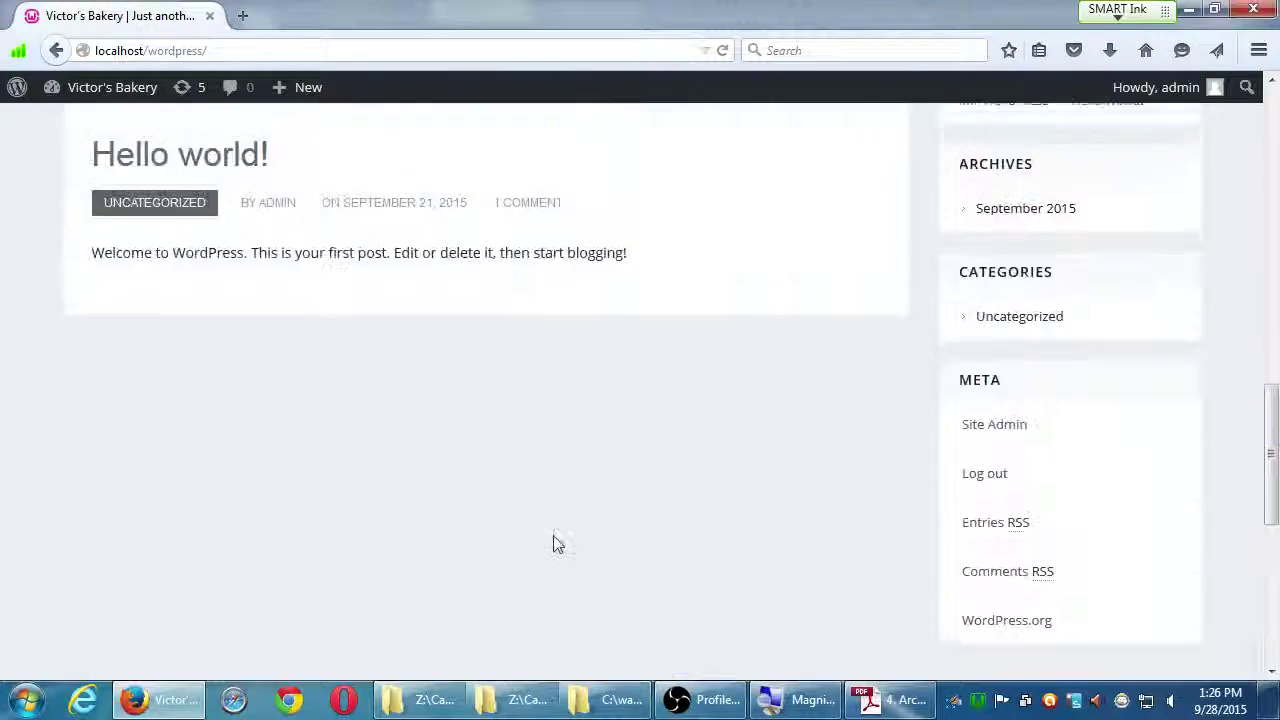
pyautogui.click(1009, 526)
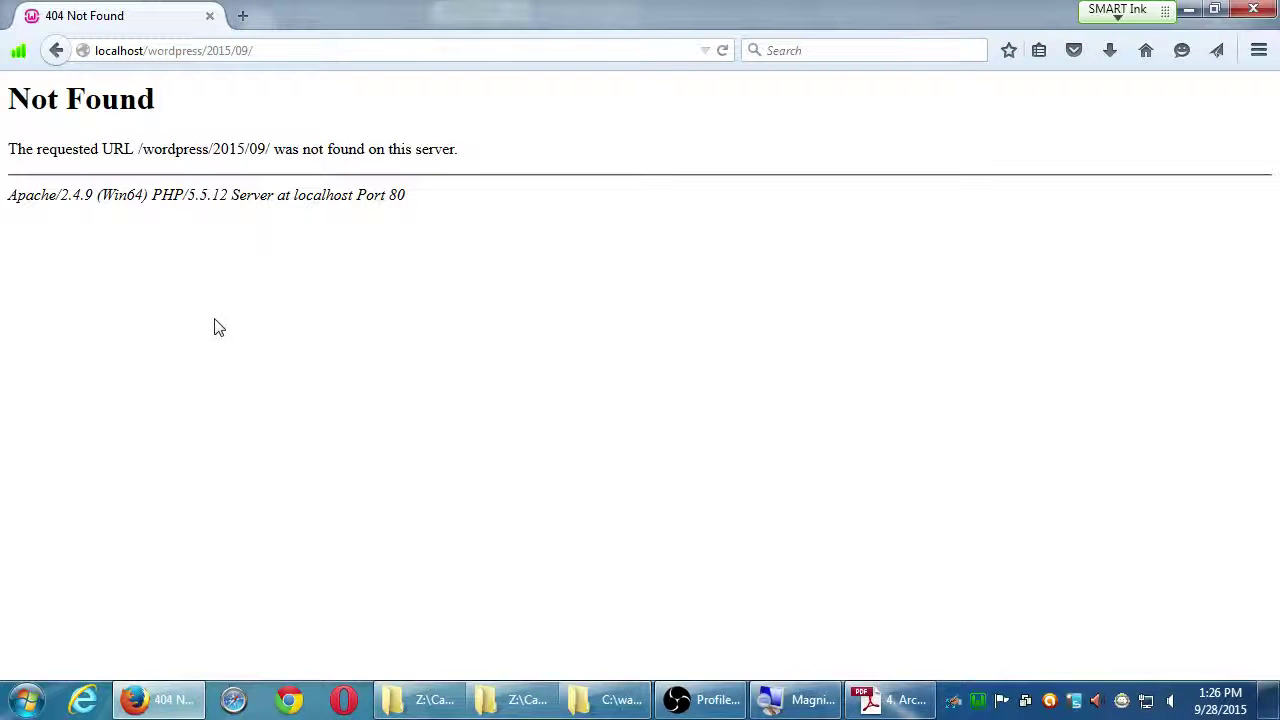
# Go back to localhost/wordpress/ and scroll to the top of the Victor's Bakery home page.
pyautogui.hotkey('alt', 'Left')
pyautogui.scroll(3, 370, 540)
pyautogui.scroll(5, 370, 540)
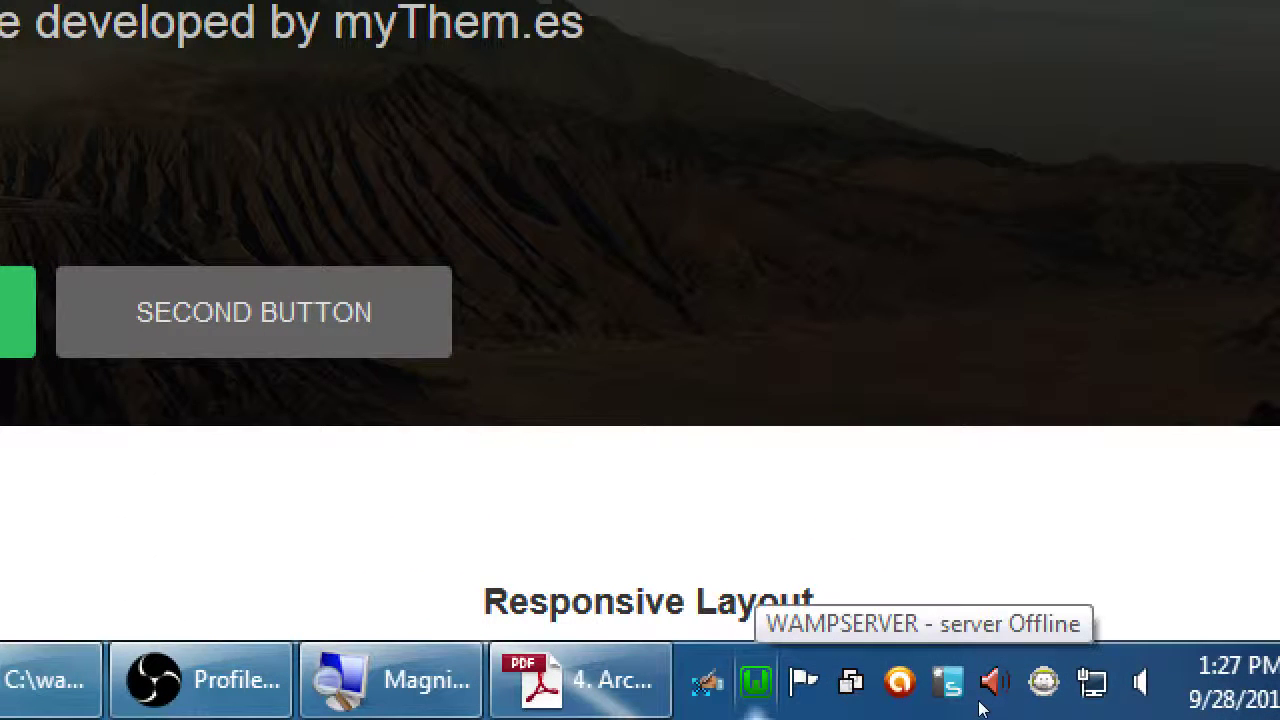
# Show the WampServer tray menu's Apache submenu with Version, Service, modules and httpd.conf.
pyautogui.click(982, 706)
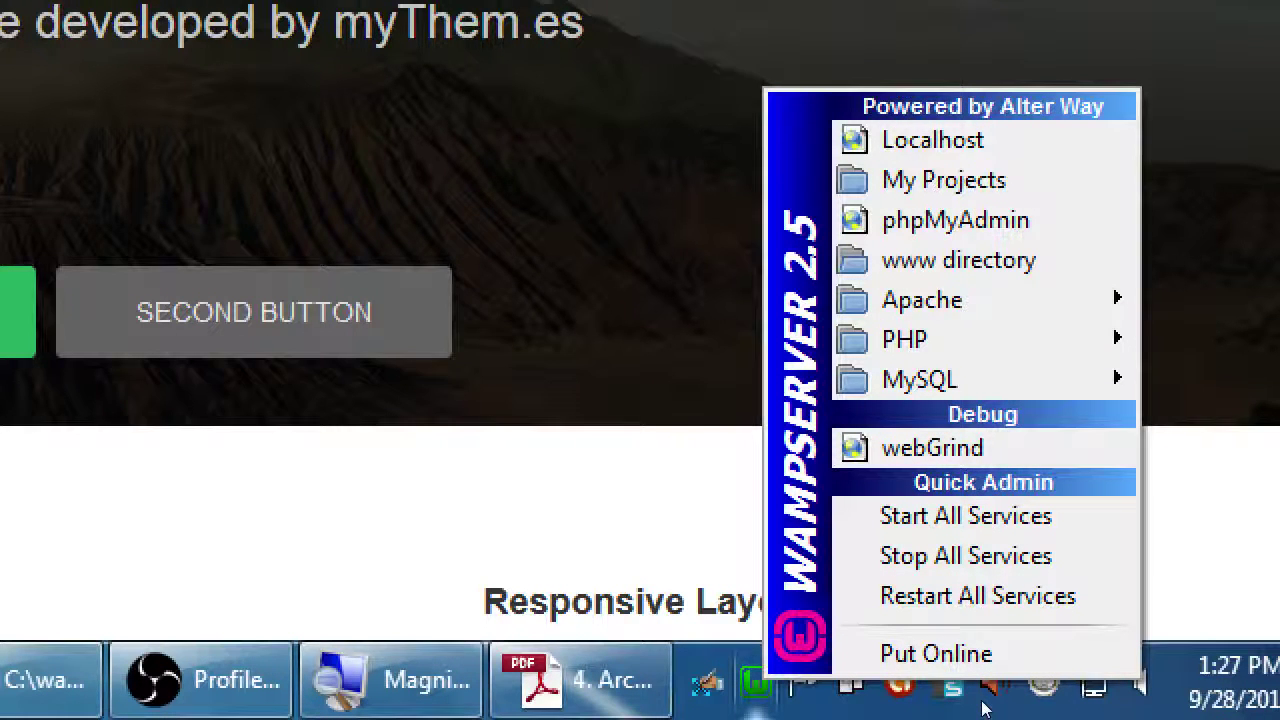
pyautogui.moveTo(1060, 523)
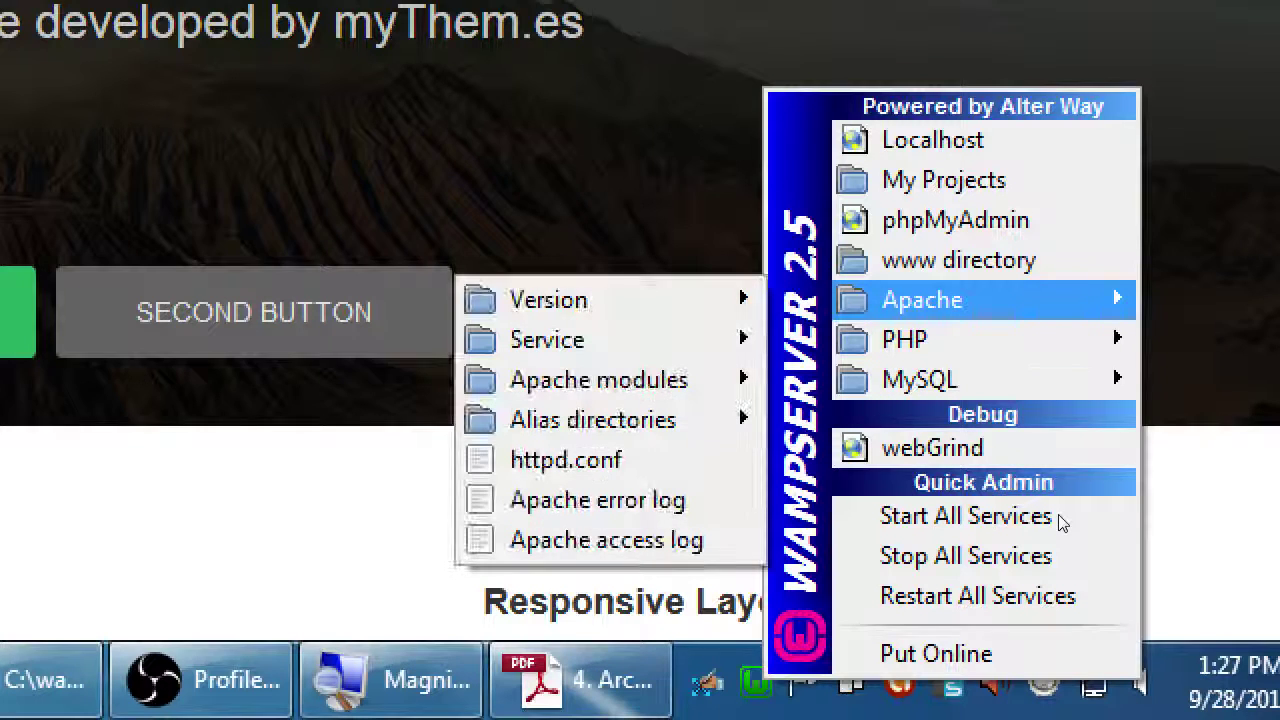